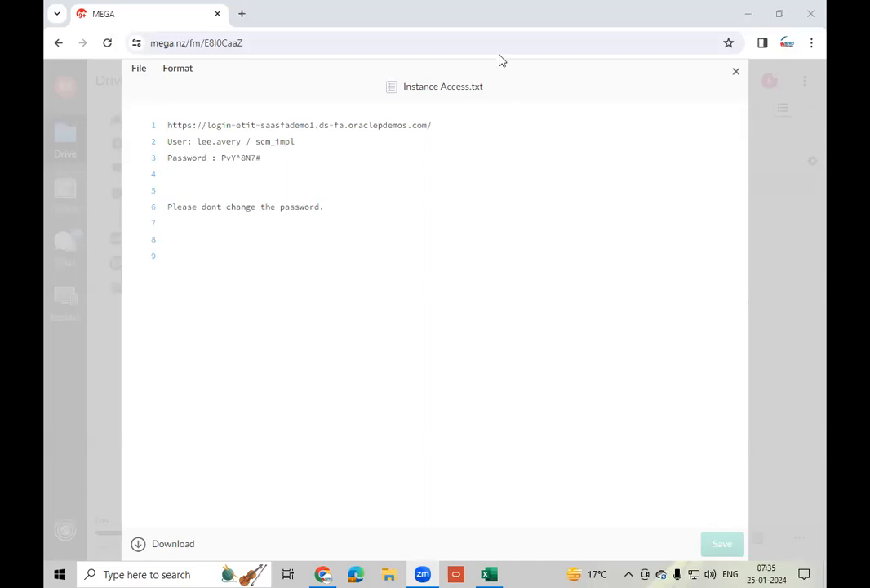
Open a new Chrome tab and go to the 'etit' Oracle demo login site
{"action": "key", "text": "ctrl+t"}
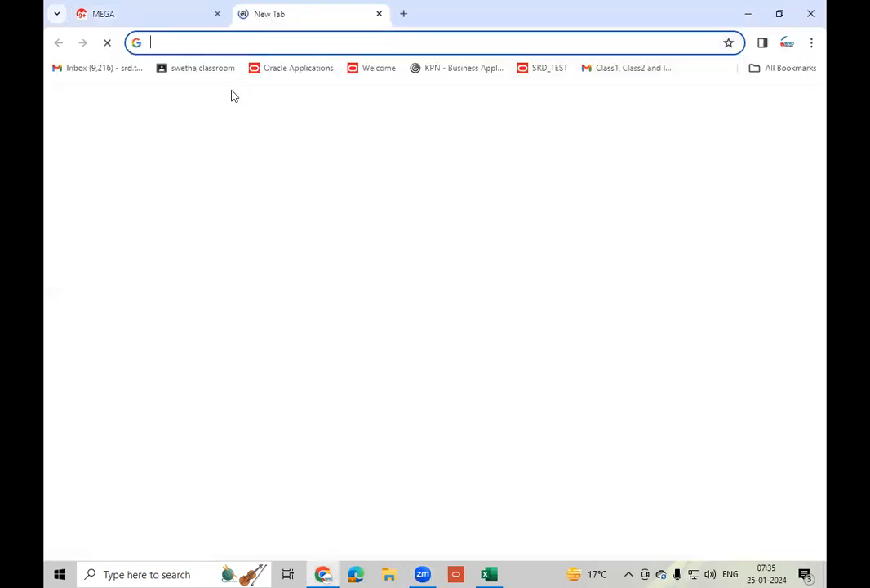
{"action": "type", "text": "etit"}
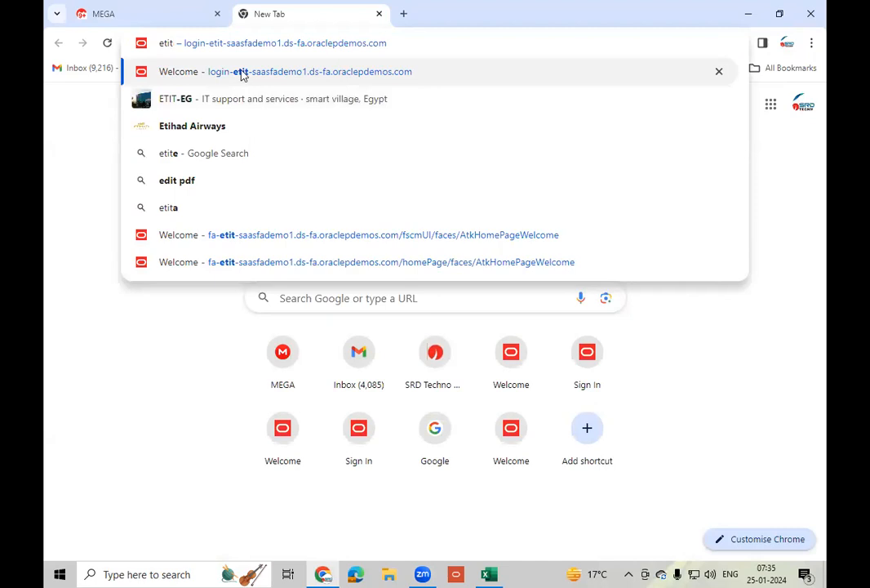
{"action": "left_click", "coordinate": [240, 74]}
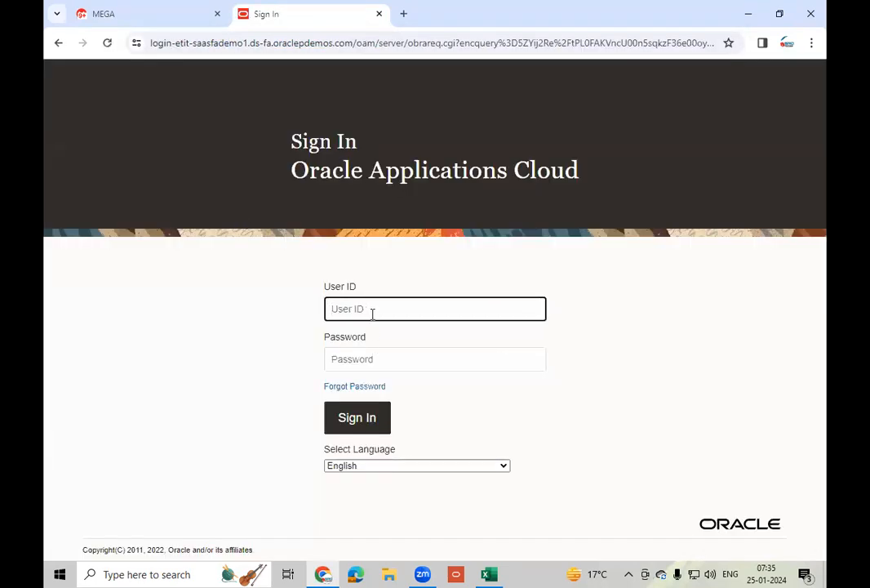
Sign in to Oracle with the user ID and password, then bring up the Excel notes workbook
{"action": "type", "text": "tm.ravi"}
{"action": "key", "text": "Tab"}
{"action": "type", "text": "*******"}
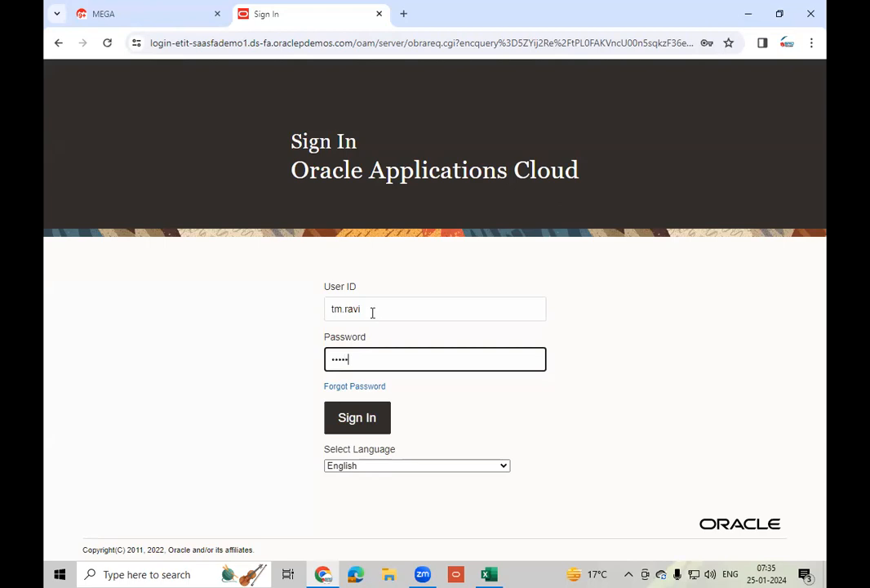
{"action": "type", "text": "****"}
{"action": "left_click", "coordinate": [365, 426]}
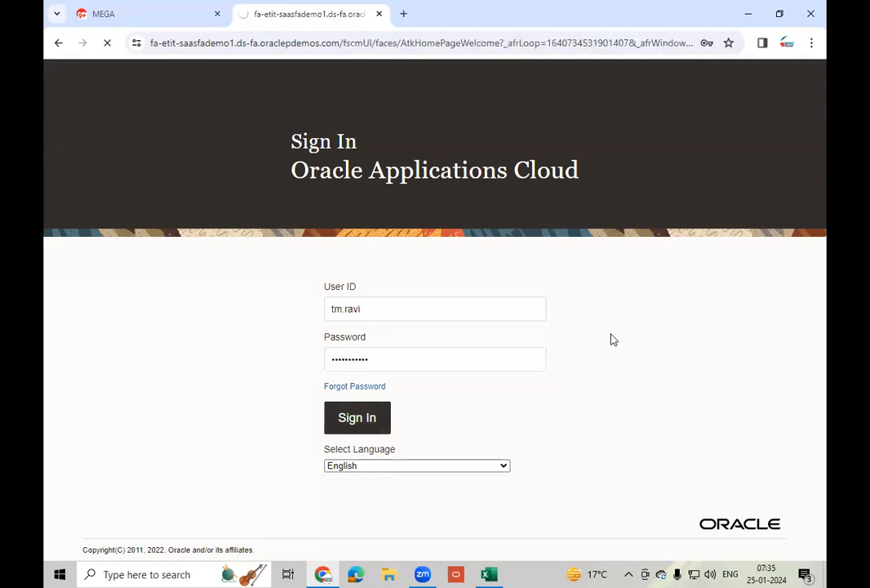
{"action": "left_click", "coordinate": [490, 573]}
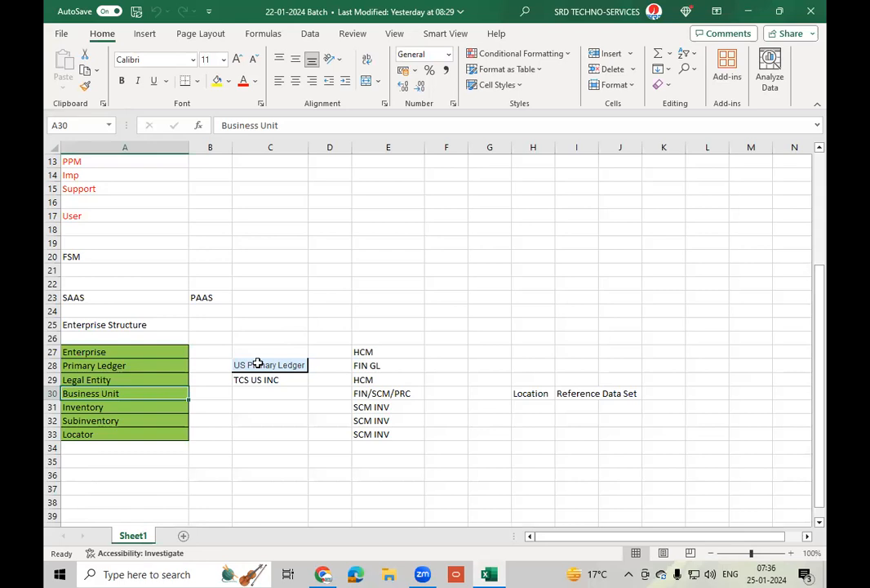
{"action": "left_click", "coordinate": [144, 365]}
{"action": "left_click", "coordinate": [131, 380]}
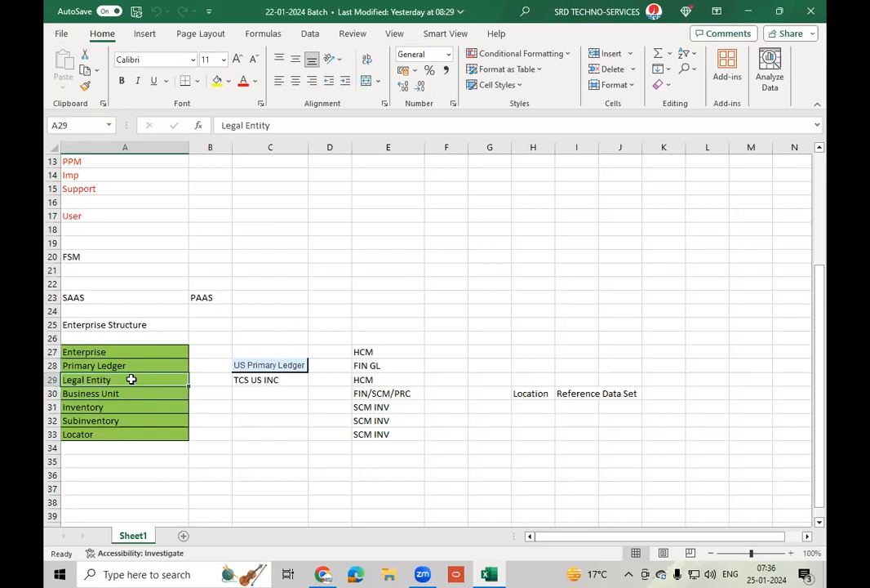
{"action": "left_click", "coordinate": [132, 394]}
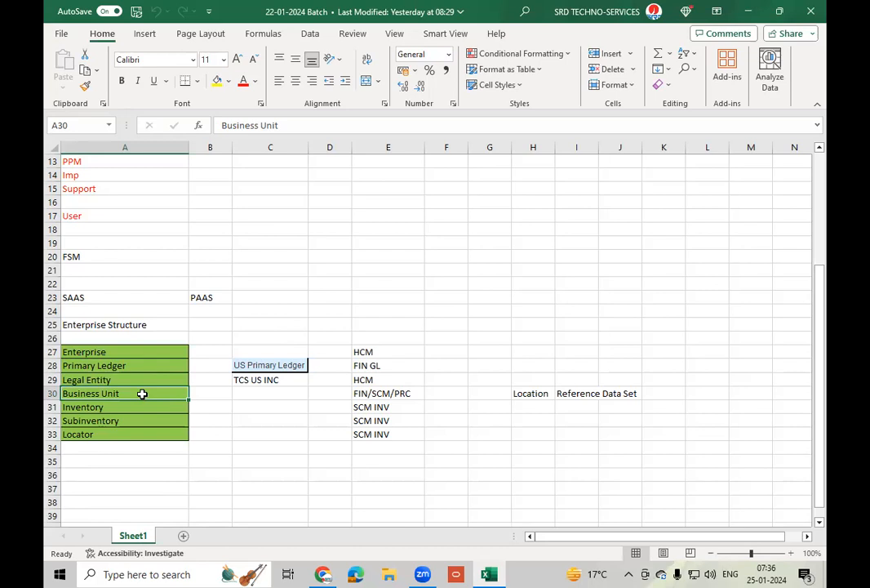
{"action": "left_click", "coordinate": [533, 394]}
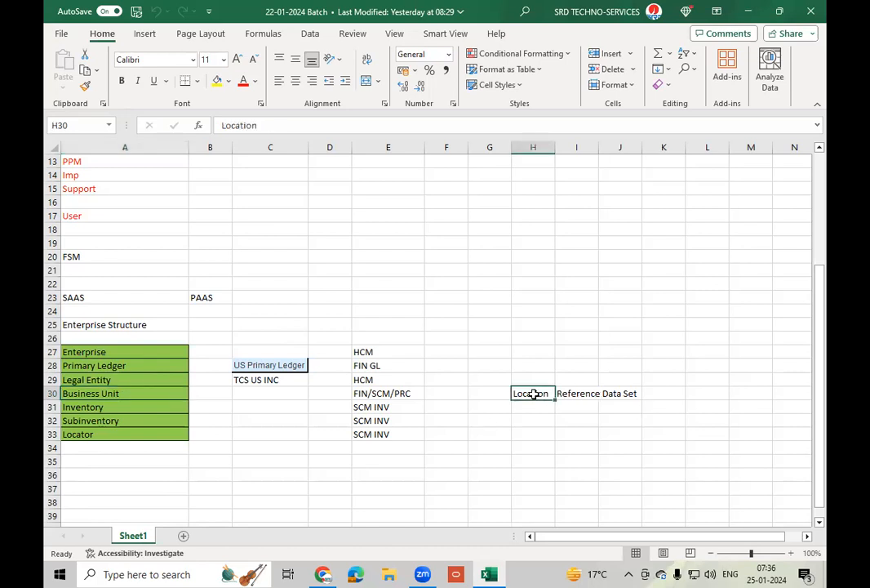
{"action": "left_click", "coordinate": [118, 393]}
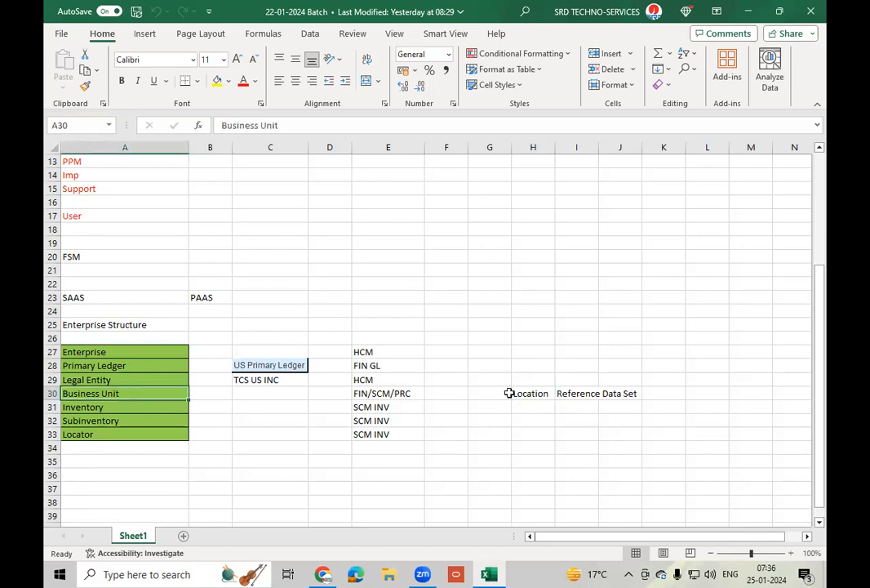
{"action": "left_click", "coordinate": [535, 393]}
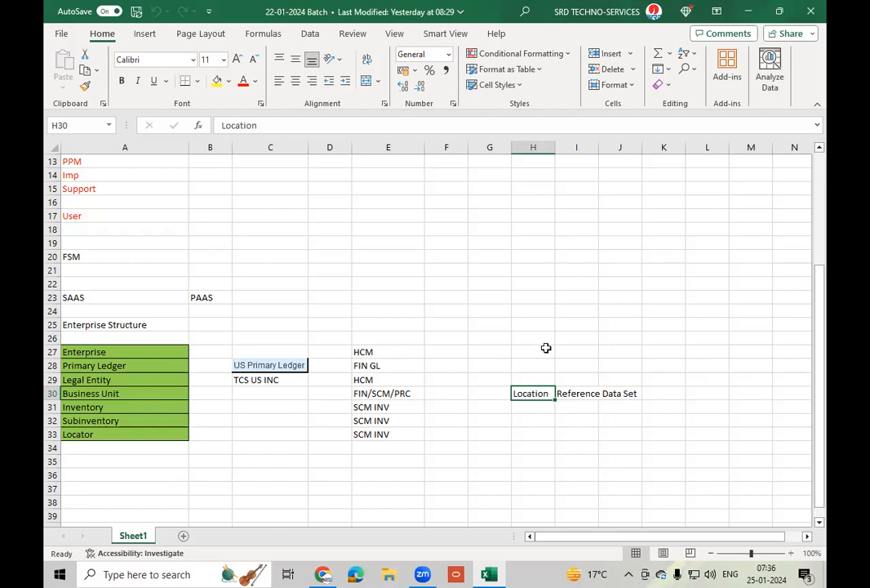
{"action": "left_click", "coordinate": [582, 392]}
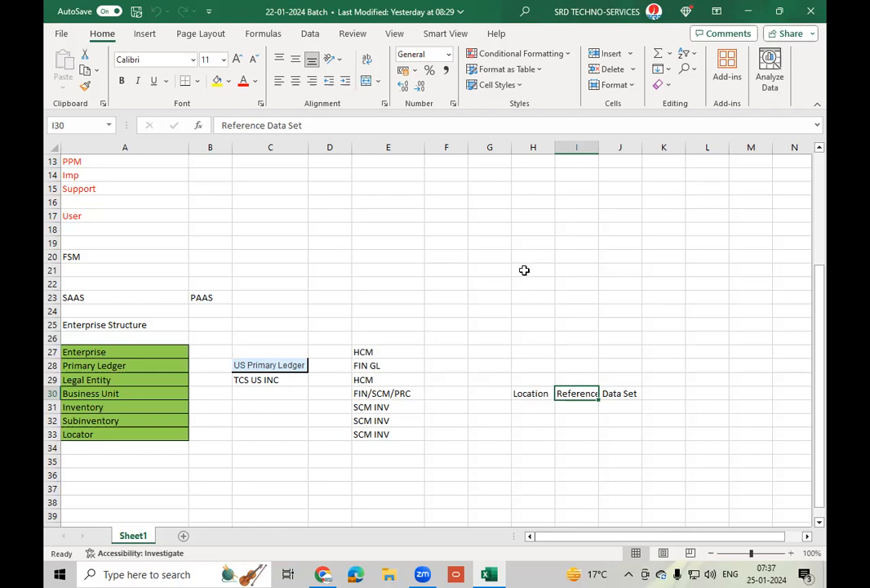
{"action": "left_click", "coordinate": [539, 394]}
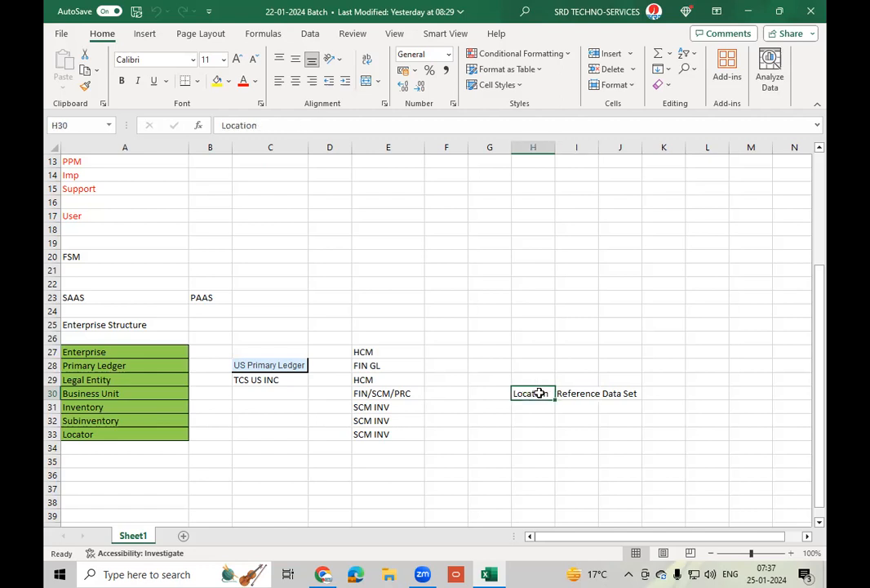
{"action": "left_click", "coordinate": [586, 394]}
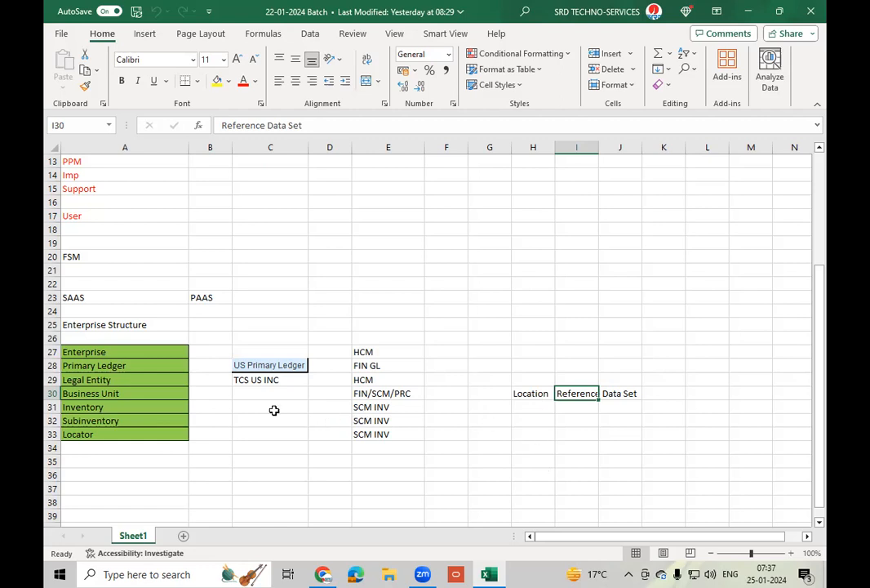
{"action": "left_click", "coordinate": [125, 392]}
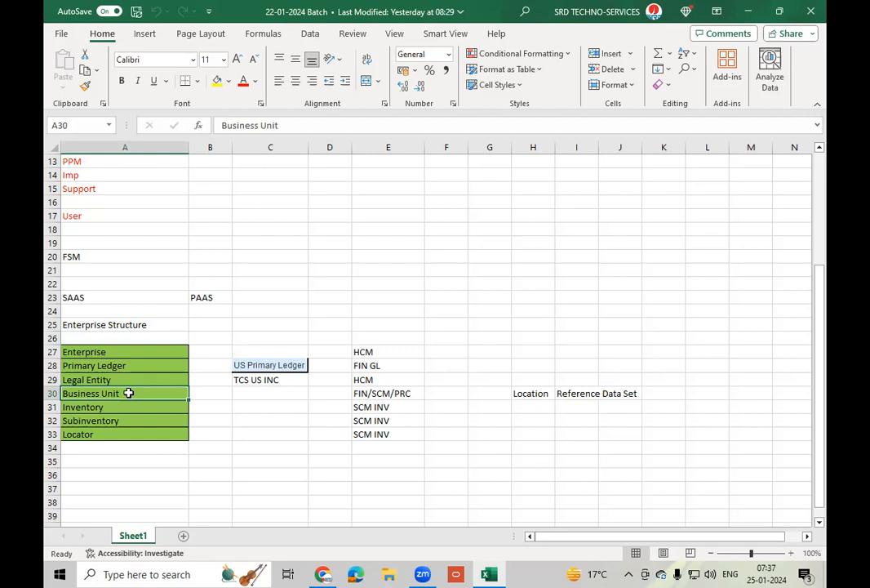
{"action": "left_click", "coordinate": [584, 393]}
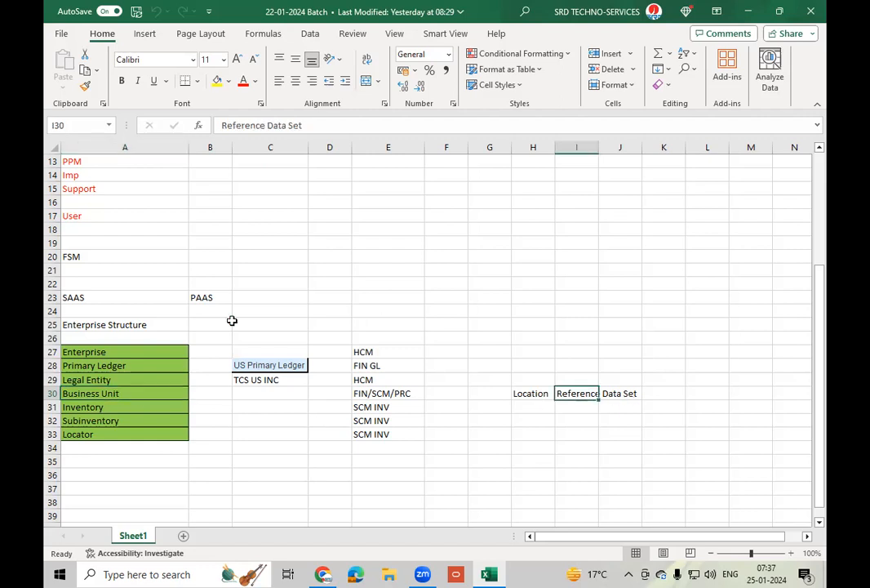
{"action": "left_click", "coordinate": [135, 392]}
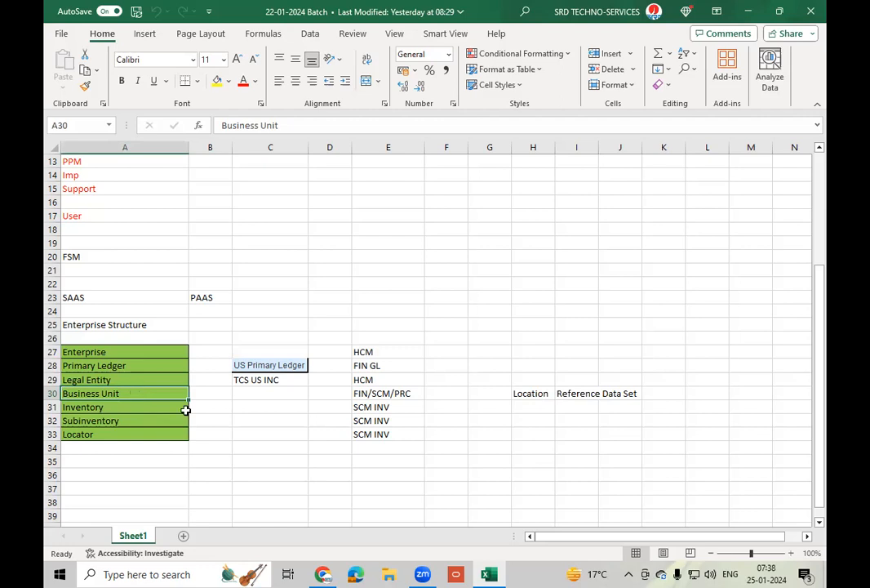
Prefix the I30 note with 'Loc' to read 'Loc Reference Data Set', then review the Business Unit row
{"action": "double_click", "coordinate": [560, 393]}
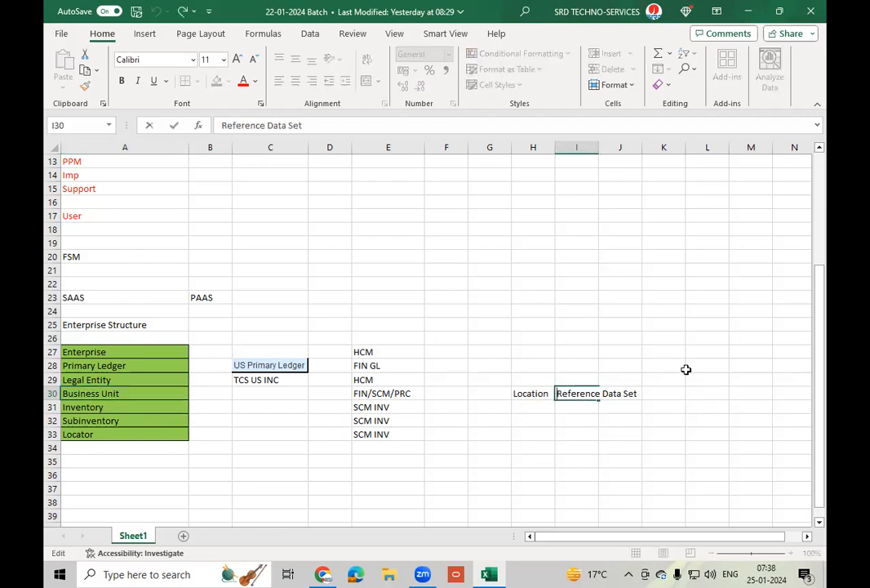
{"action": "type", "text": "Loc"}
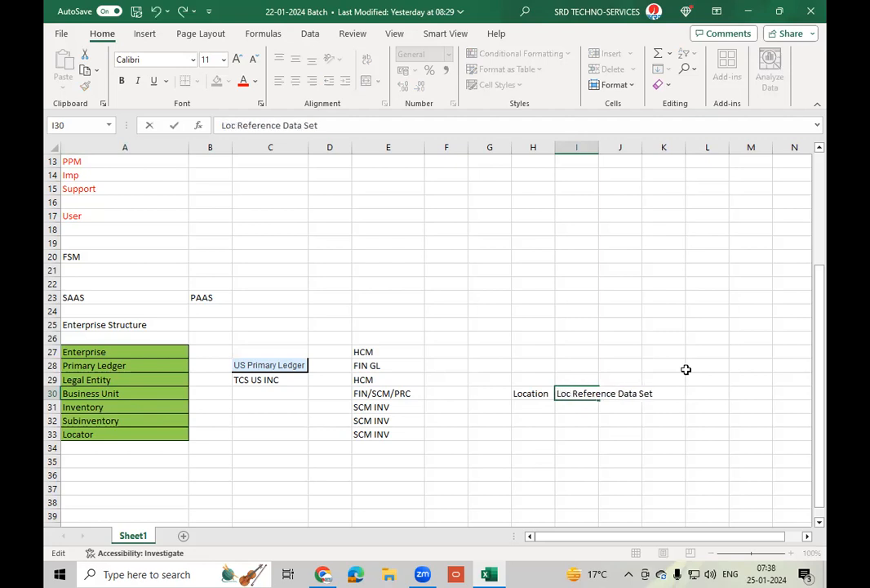
{"action": "left_click", "coordinate": [575, 425]}
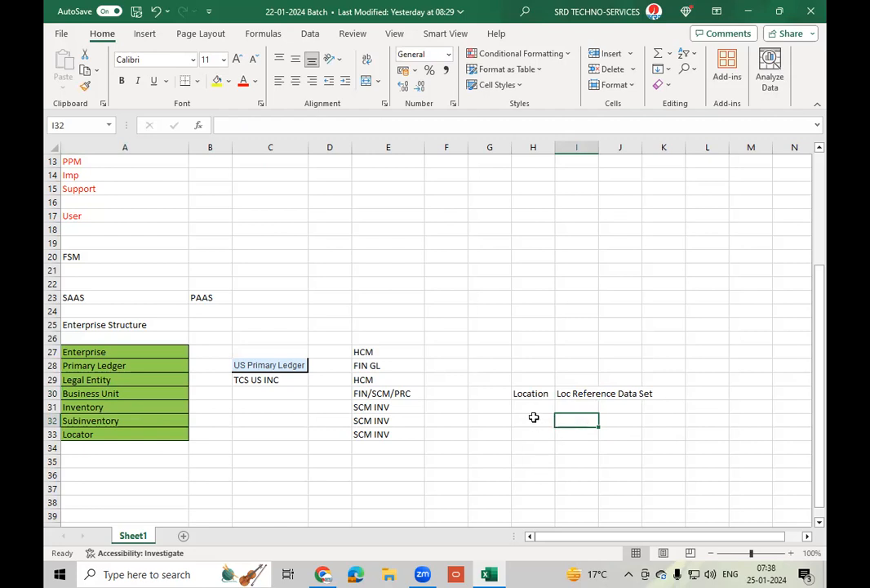
{"action": "left_click", "coordinate": [578, 394]}
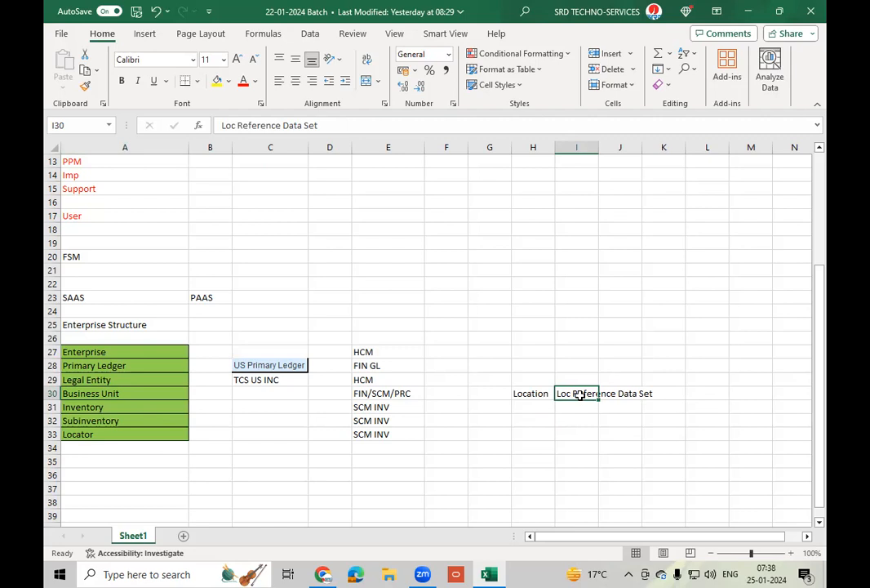
{"action": "left_click", "coordinate": [132, 395]}
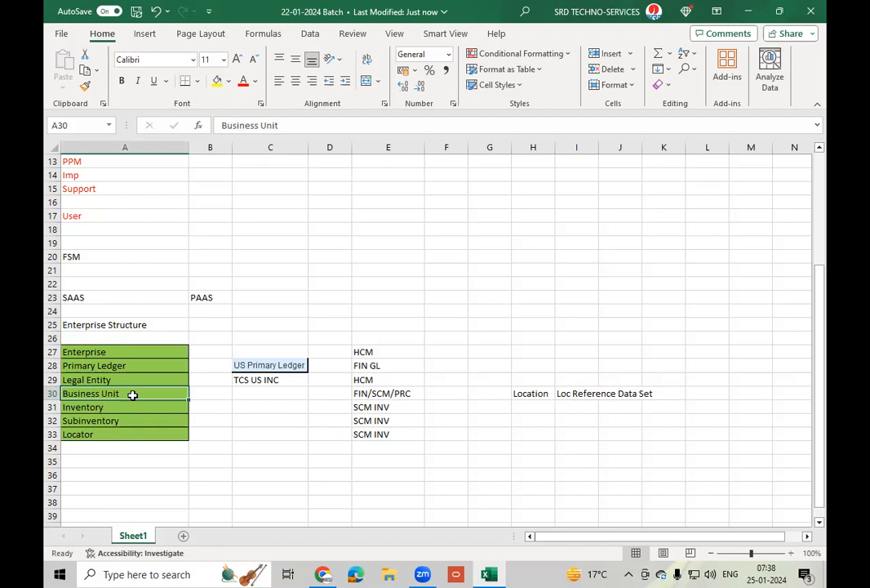
{"action": "left_click", "coordinate": [587, 394]}
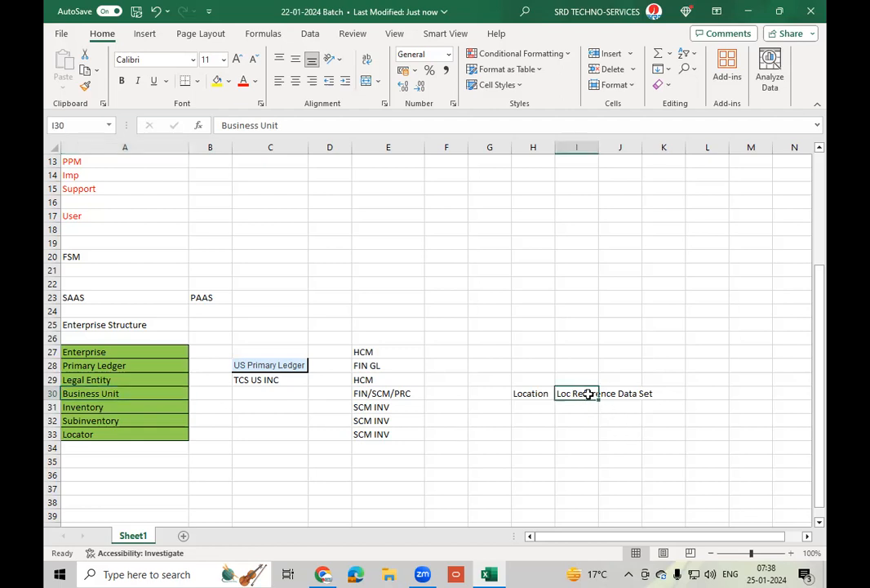
{"action": "left_click", "coordinate": [140, 395]}
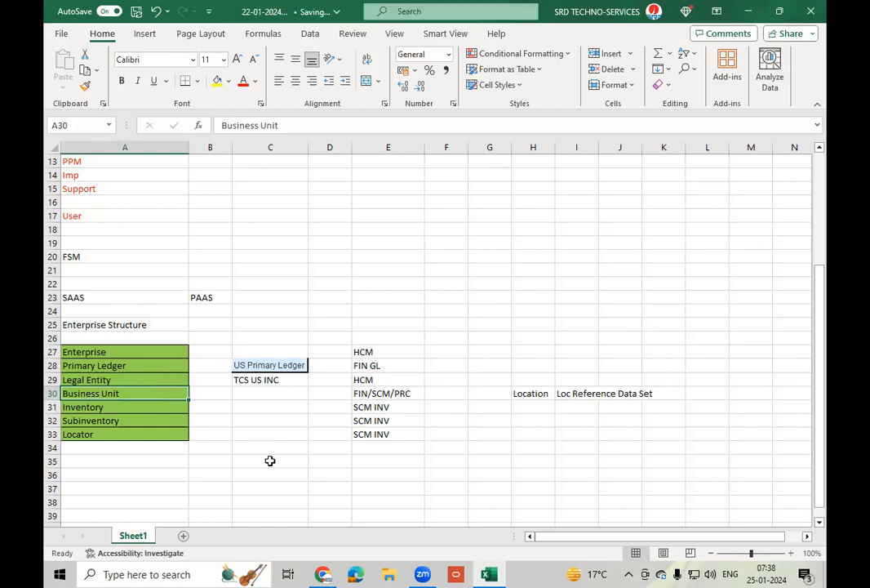
{"action": "left_click", "coordinate": [580, 393]}
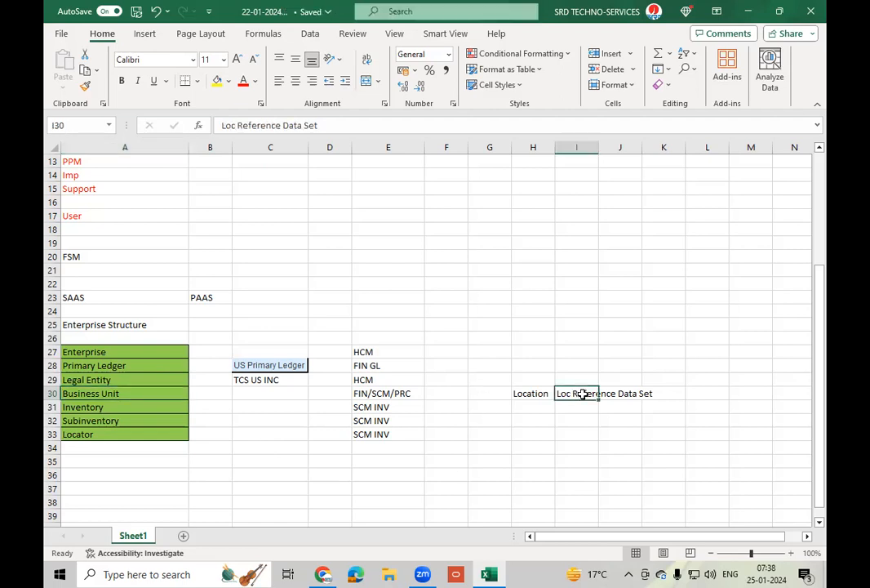
{"action": "left_click", "coordinate": [142, 397]}
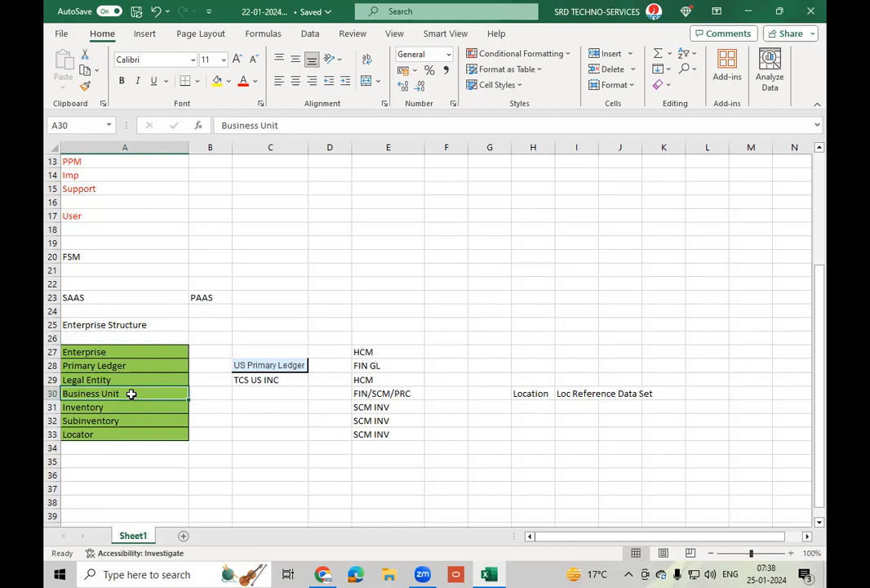
{"action": "left_click", "coordinate": [575, 390]}
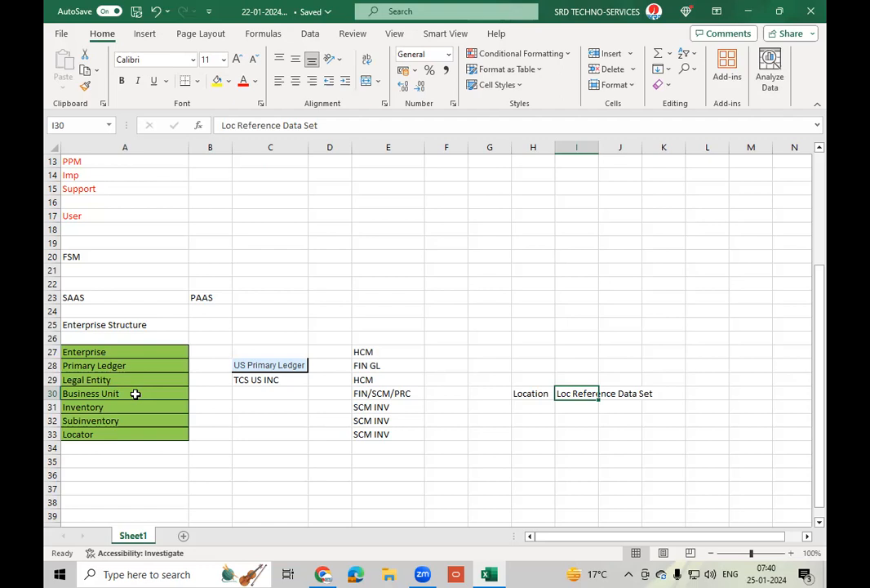
Enter 'Payment Term' in cell J20 and widen column J to fit it
{"action": "left_click", "coordinate": [618, 254]}
{"action": "type", "text": "Pa"}
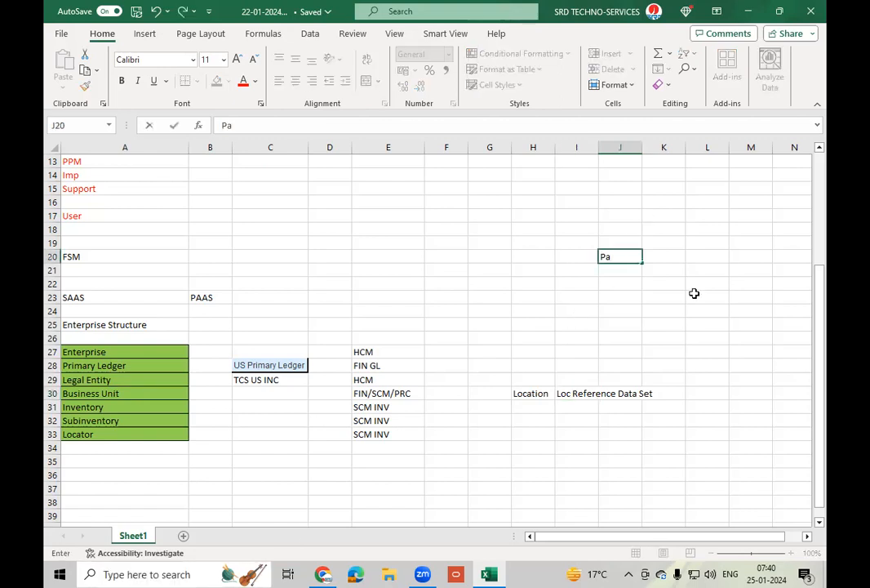
{"action": "type", "text": "yment"}
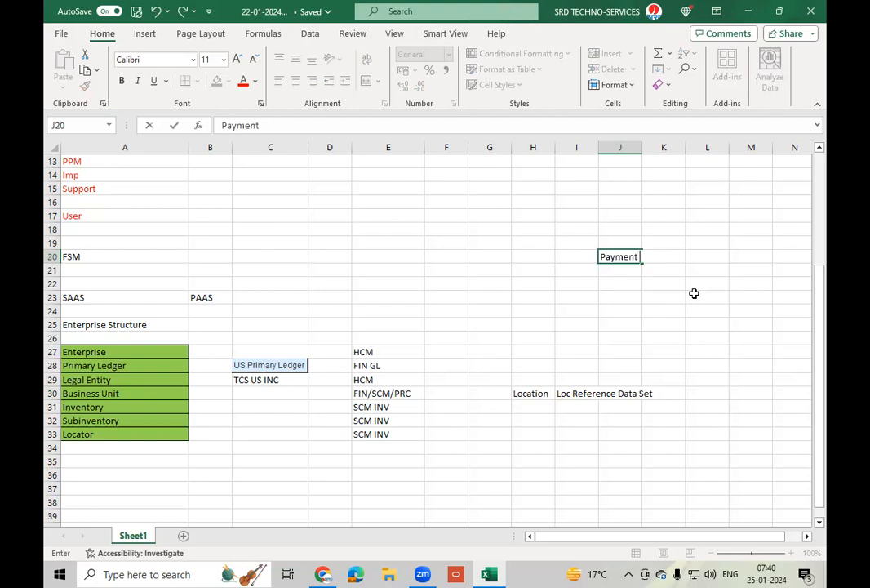
{"action": "type", "text": " Term"}
{"action": "key", "text": "Return"}
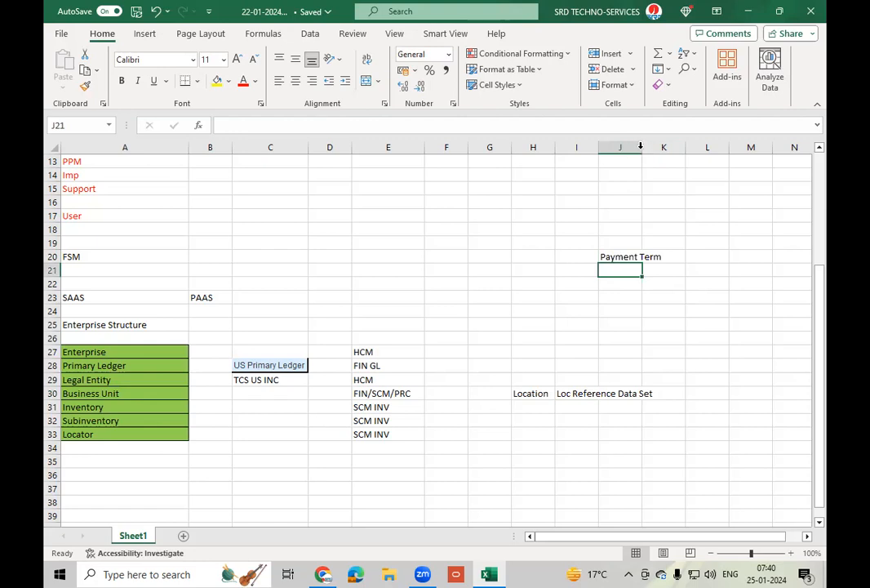
{"action": "left_click_drag", "start_coordinate": [643, 147], "coordinate": [666, 147]}
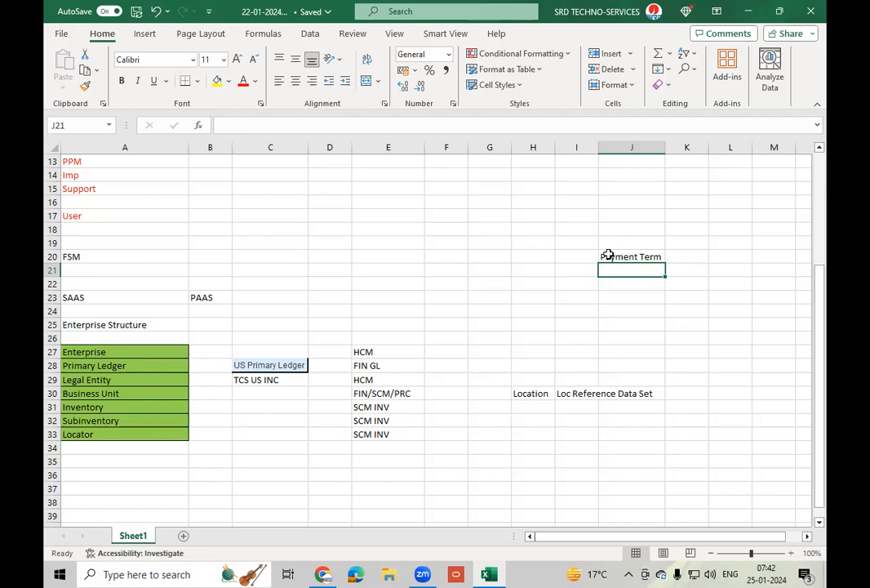
Append 'Set' to J20 in the formula bar so it reads 'Payment Term Set'
{"action": "left_click", "coordinate": [661, 256]}
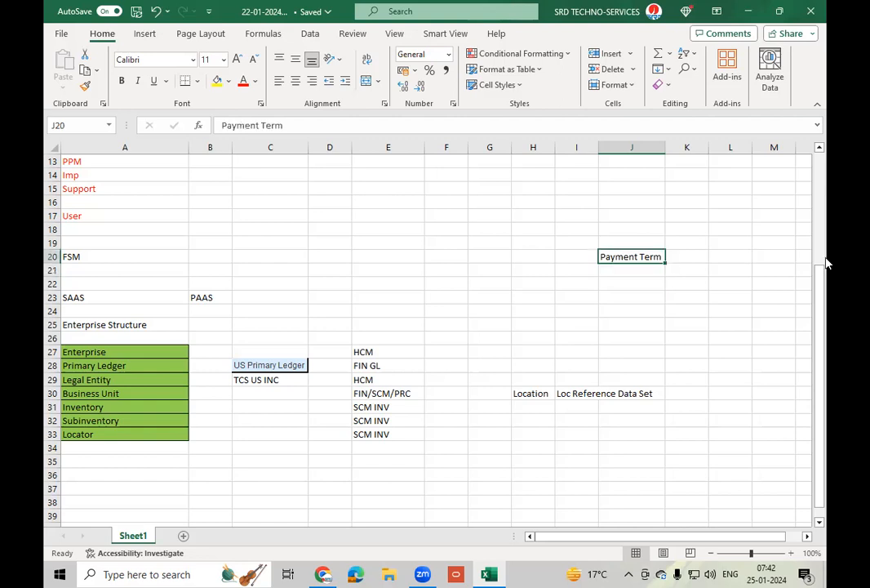
{"action": "left_click", "coordinate": [331, 127]}
{"action": "type", "text": "Set"}
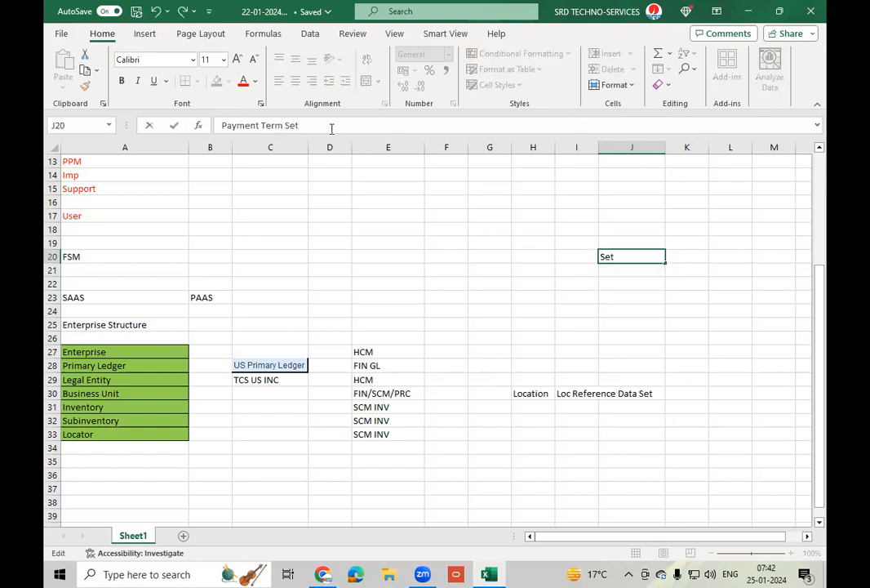
{"action": "left_click", "coordinate": [538, 281]}
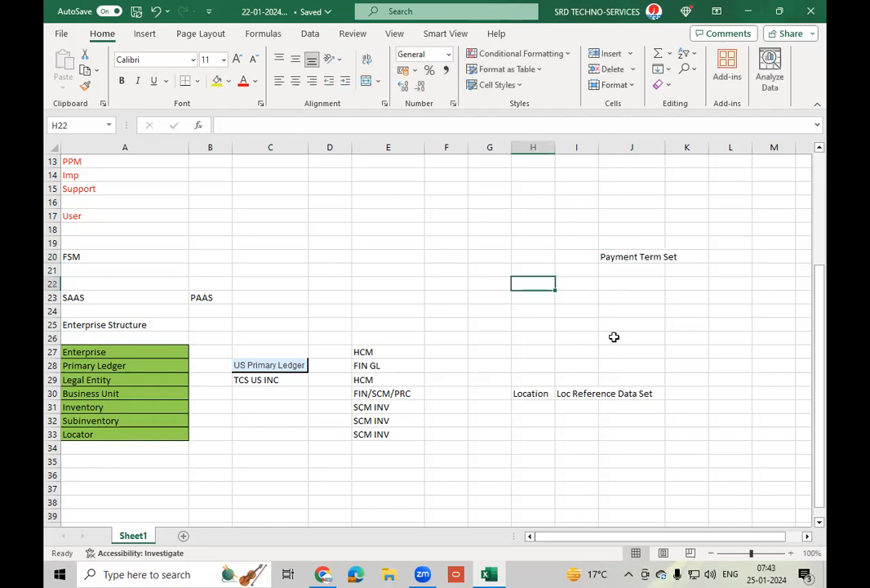
{"action": "left_click", "coordinate": [619, 253]}
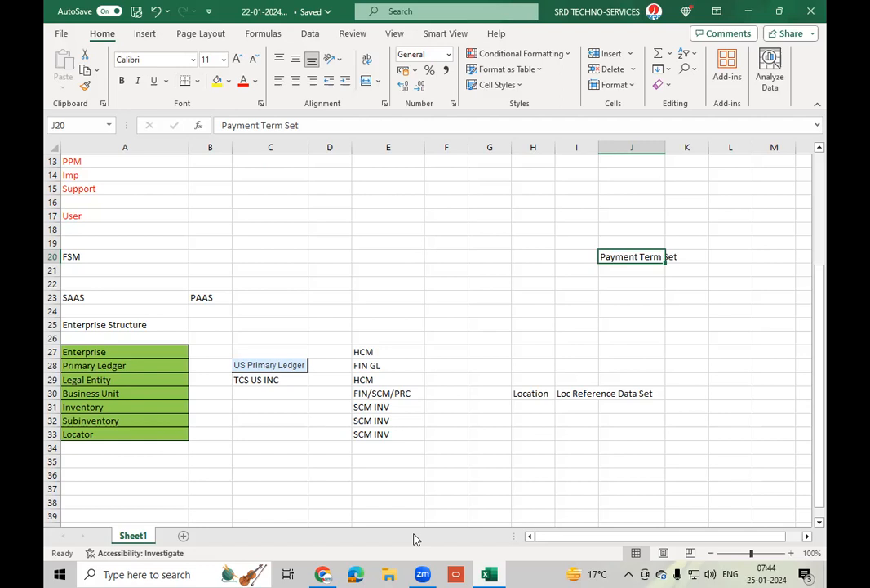
Return to Chrome and choose Setup and Maintenance from the TR avatar menu
{"action": "left_click", "coordinate": [323, 573]}
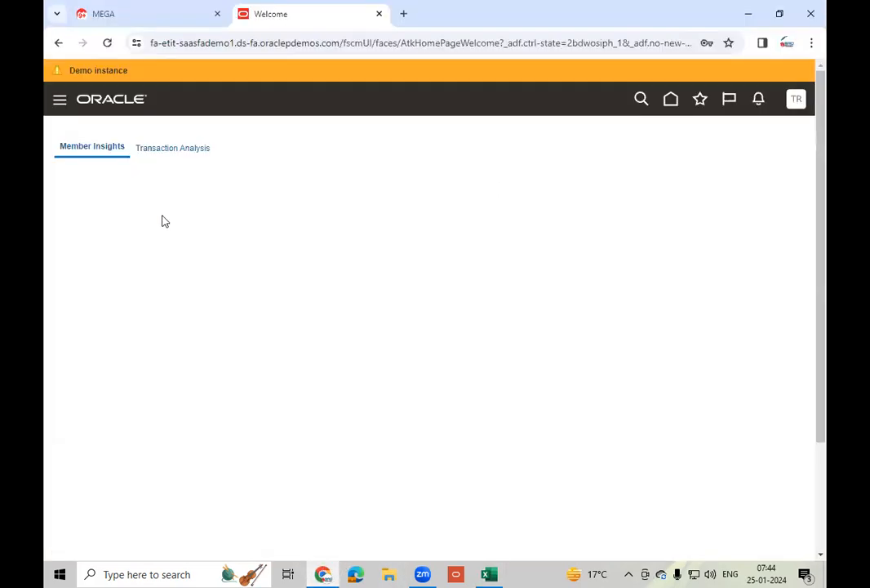
{"action": "left_click", "coordinate": [795, 100]}
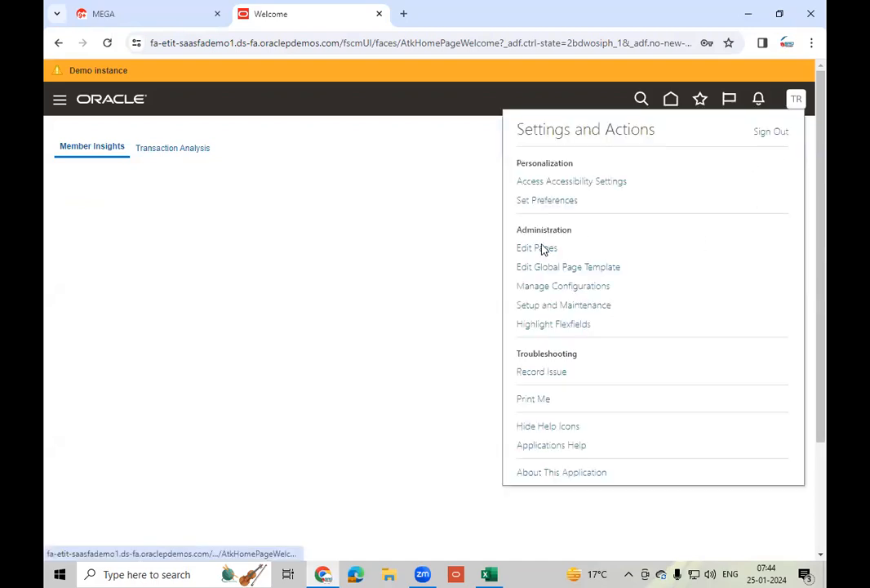
{"action": "left_click", "coordinate": [581, 307]}
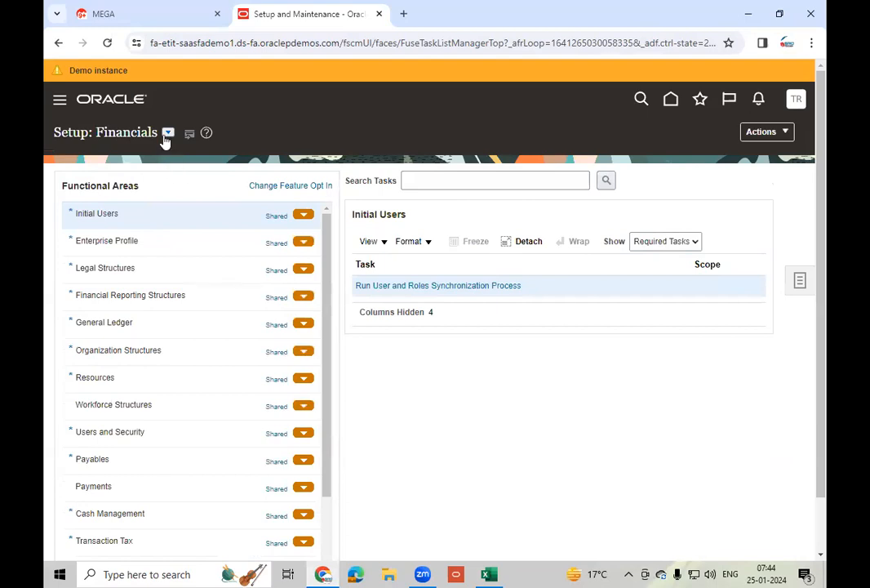
In Enterprise Profile, show All Tasks and open Manage Reference Data Sets
{"action": "left_click", "coordinate": [160, 244]}
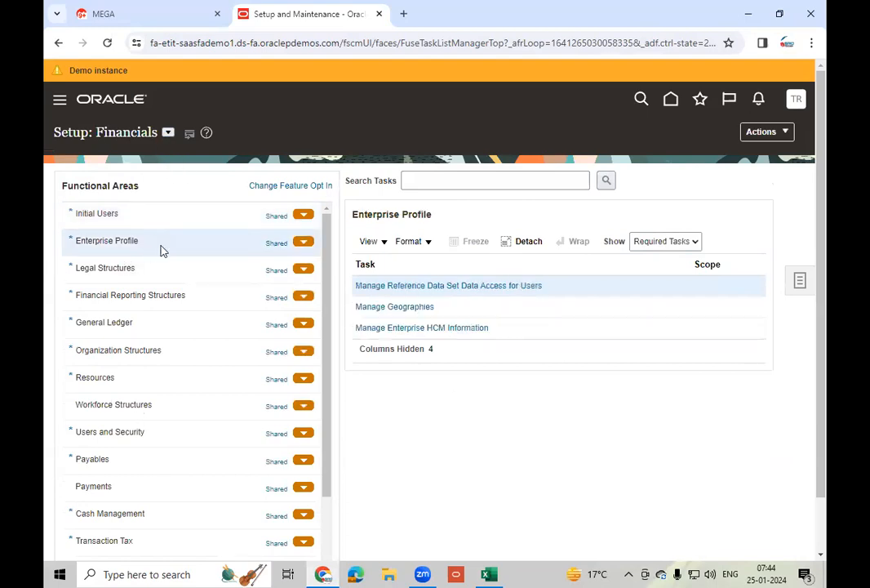
{"action": "left_click", "coordinate": [661, 243]}
{"action": "left_click", "coordinate": [647, 256]}
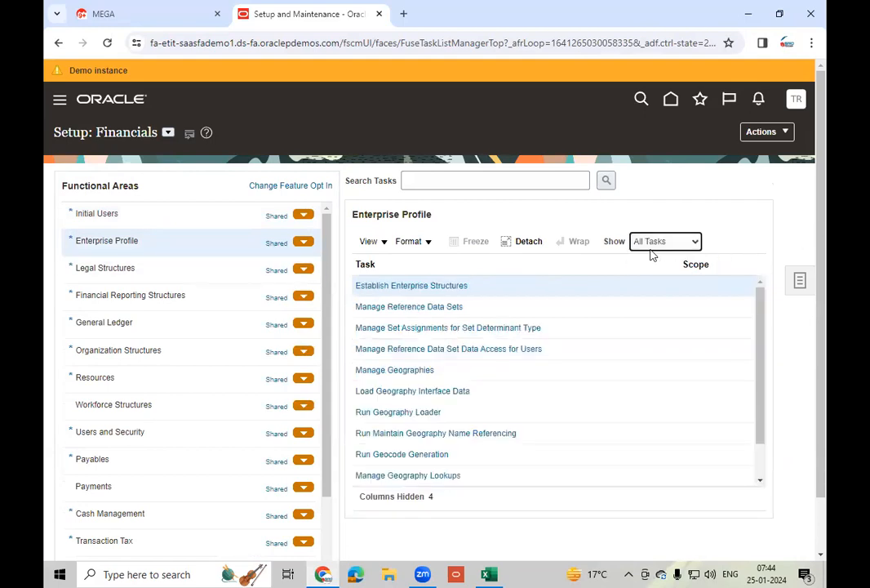
{"action": "left_click", "coordinate": [431, 308]}
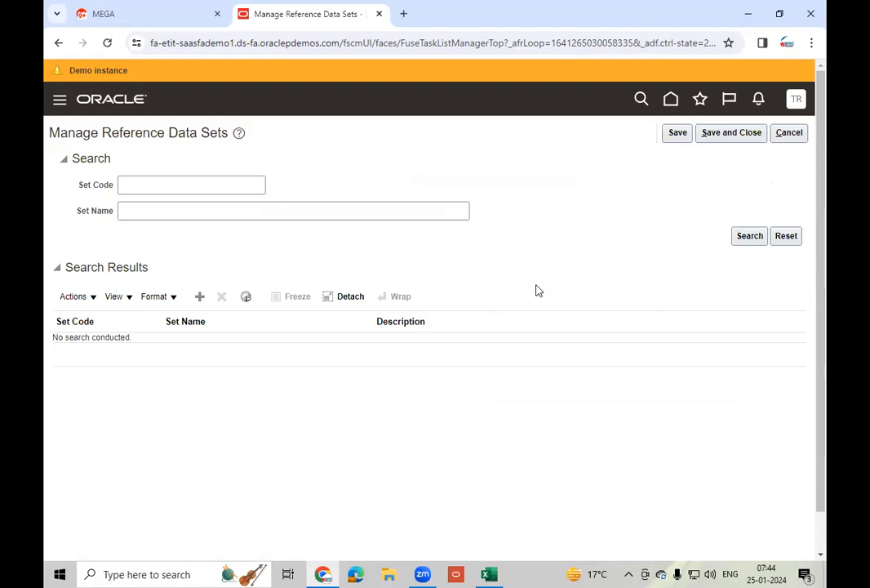
Search reference data sets by Set Code 'COMM' and look at the COMMON set
{"action": "left_click", "coordinate": [180, 178]}
{"action": "type", "text": "COMME"}
{"action": "key", "text": "BackSpace"}
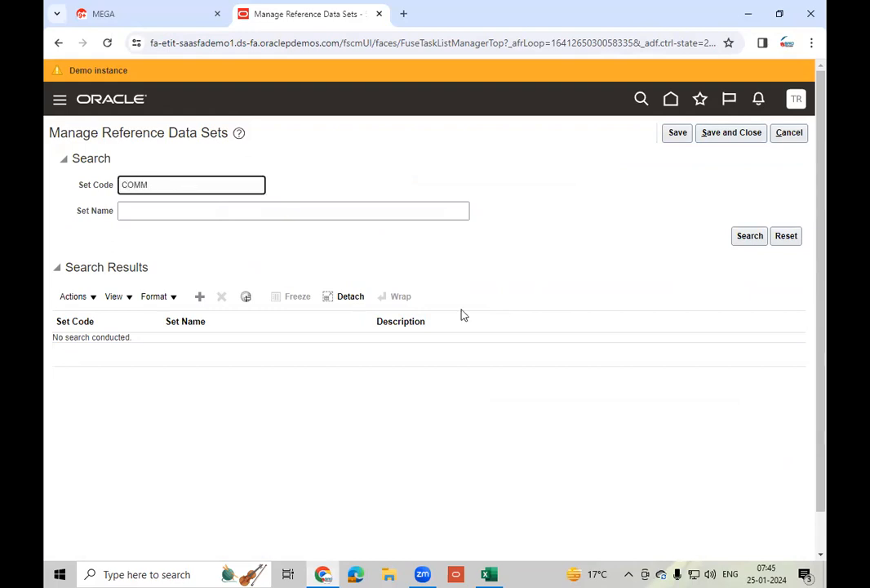
{"action": "left_click", "coordinate": [751, 238]}
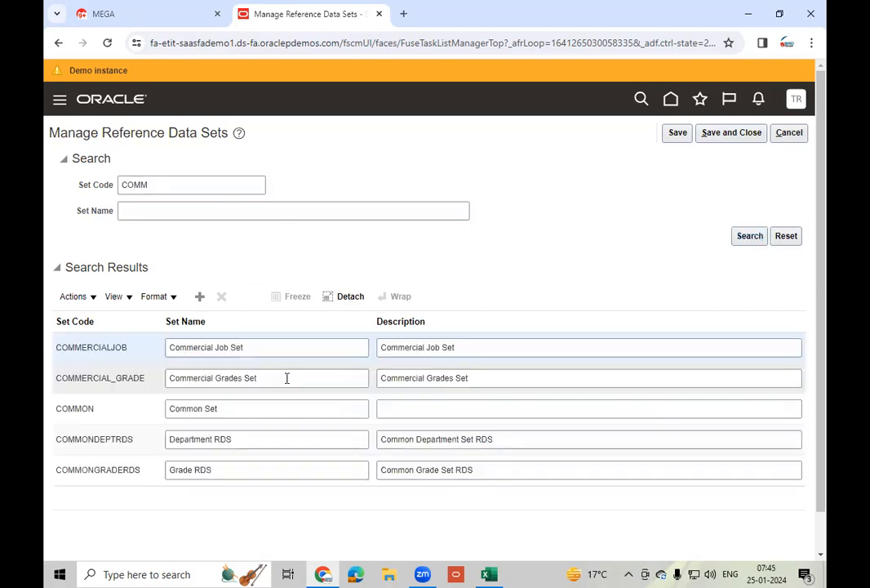
{"action": "left_click", "coordinate": [119, 414]}
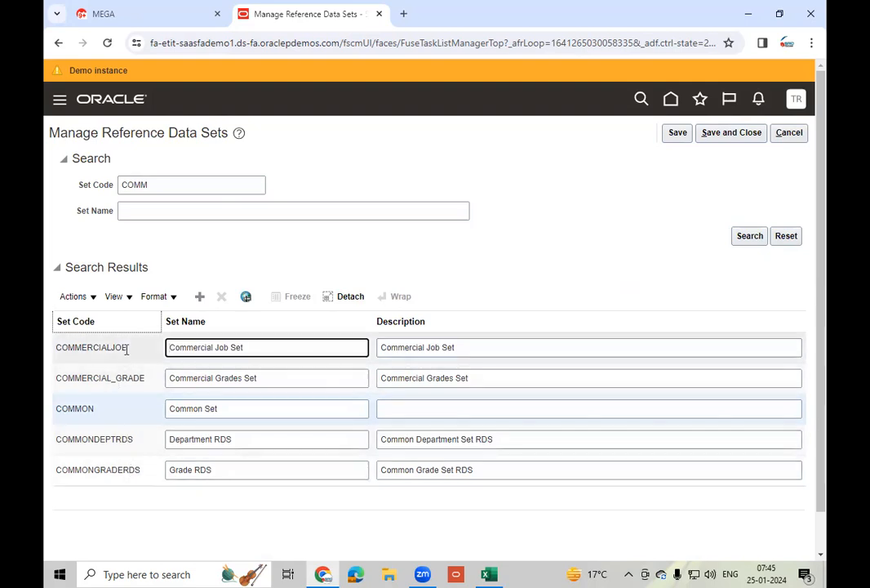
Search again with Set Code 'ENTER' to list the ENTERPRISE set
{"action": "double_click", "coordinate": [174, 187]}
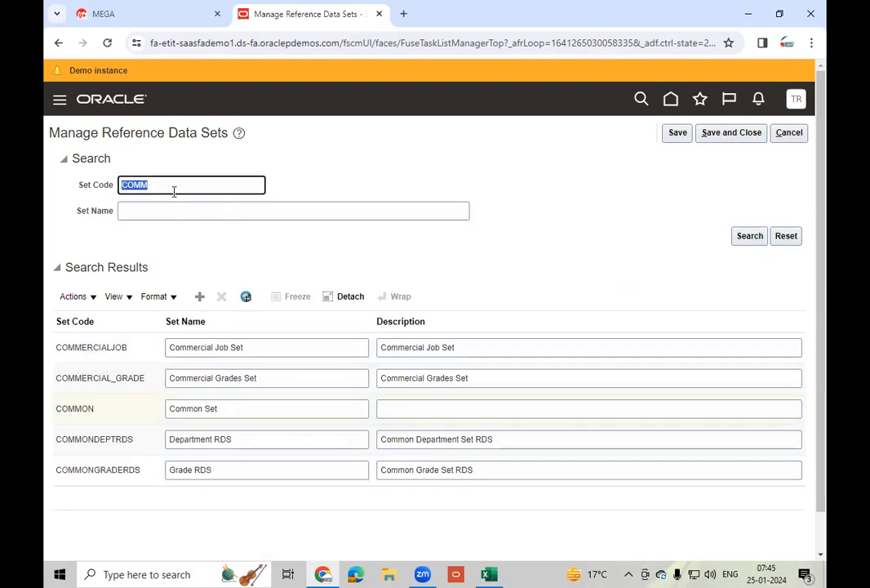
{"action": "type", "text": "ENTER"}
{"action": "left_click", "coordinate": [753, 236]}
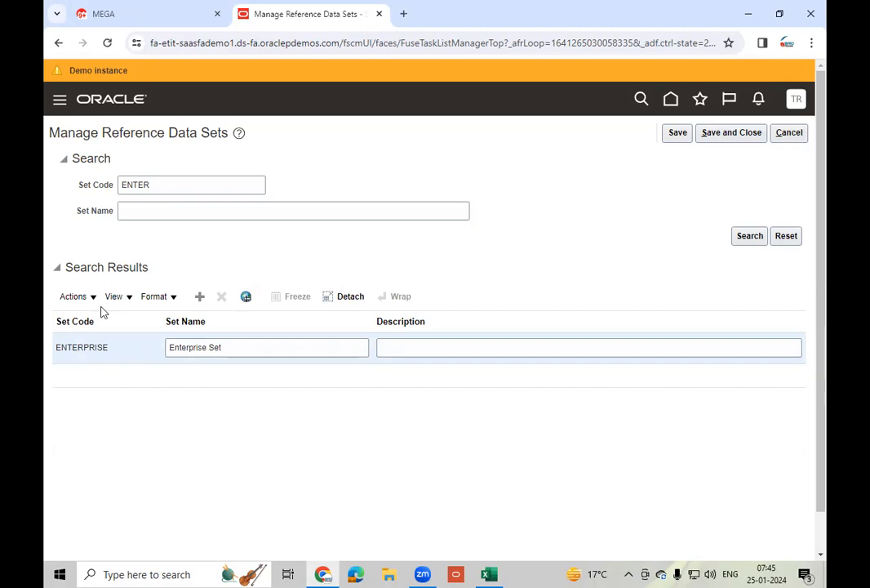
Add reference data set TMLOCSET named 'TM_Location Set' with a matching description, then save and close
{"action": "left_click", "coordinate": [200, 297]}
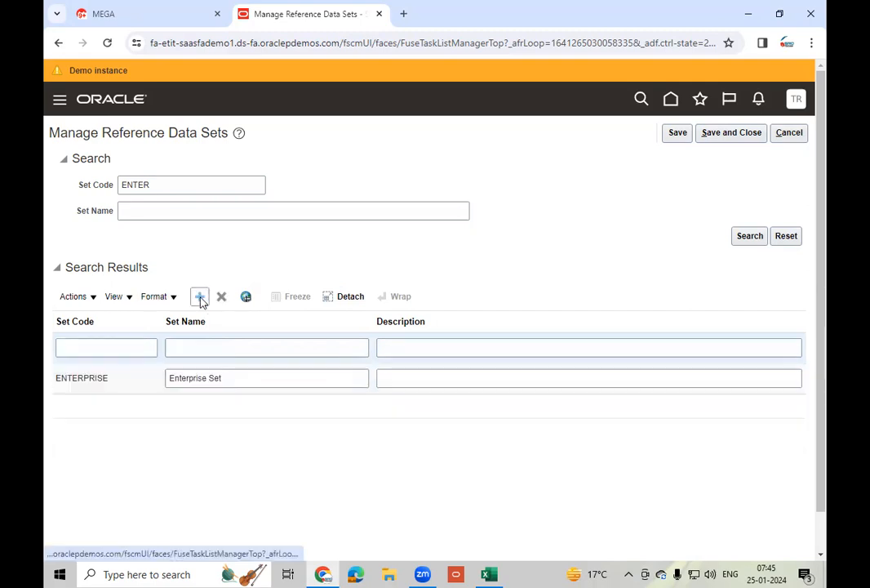
{"action": "left_click", "coordinate": [104, 344]}
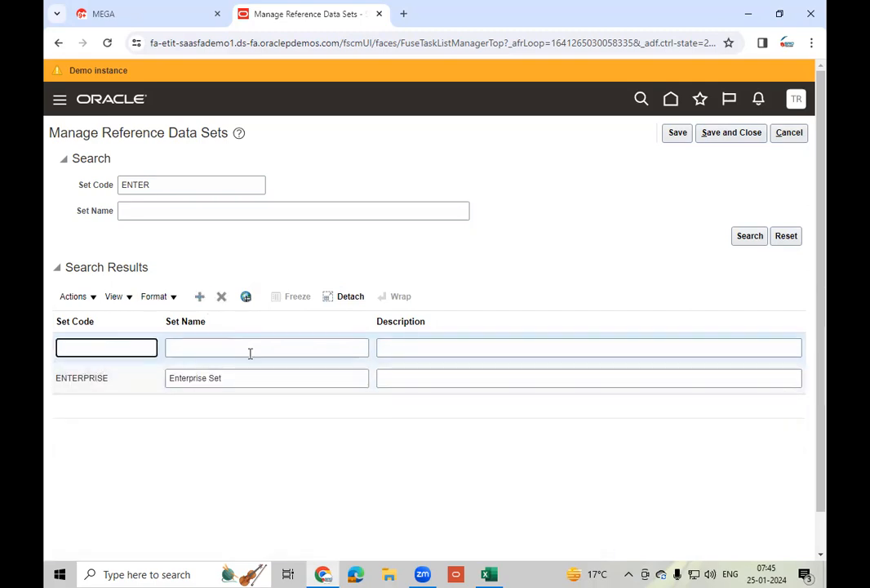
{"action": "type", "text": "TM"}
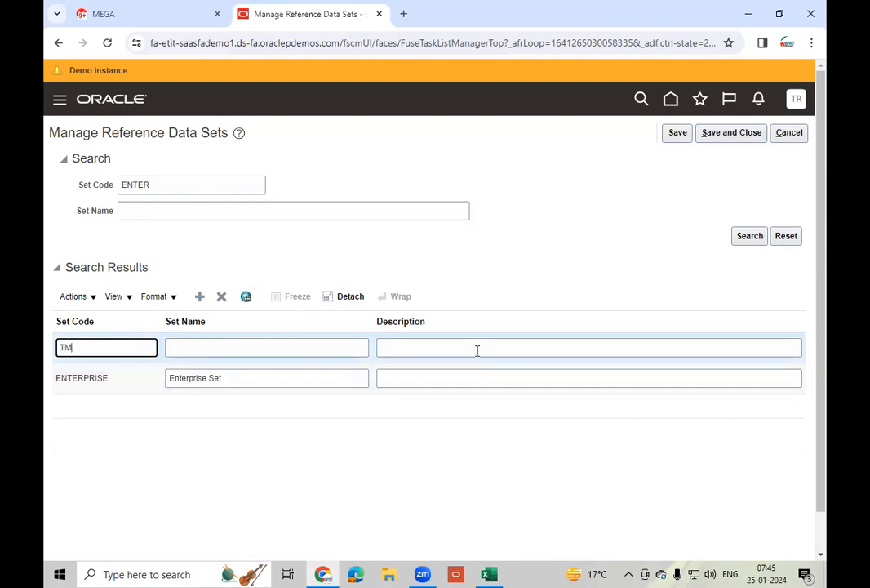
{"action": "type", "text": "LOCSET"}
{"action": "key", "text": "Tab"}
{"action": "type", "text": "TM_"}
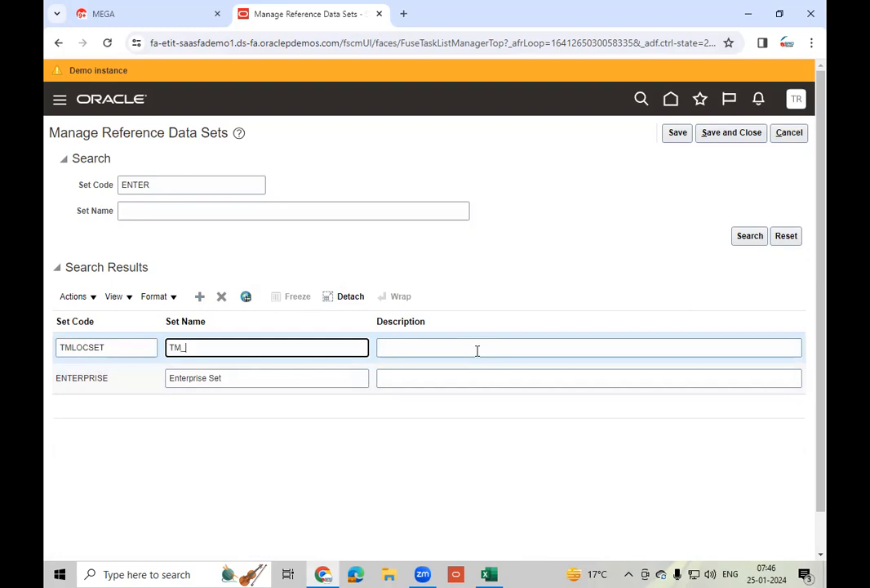
{"action": "type", "text": "Location Set"}
{"action": "left_click", "coordinate": [478, 350]}
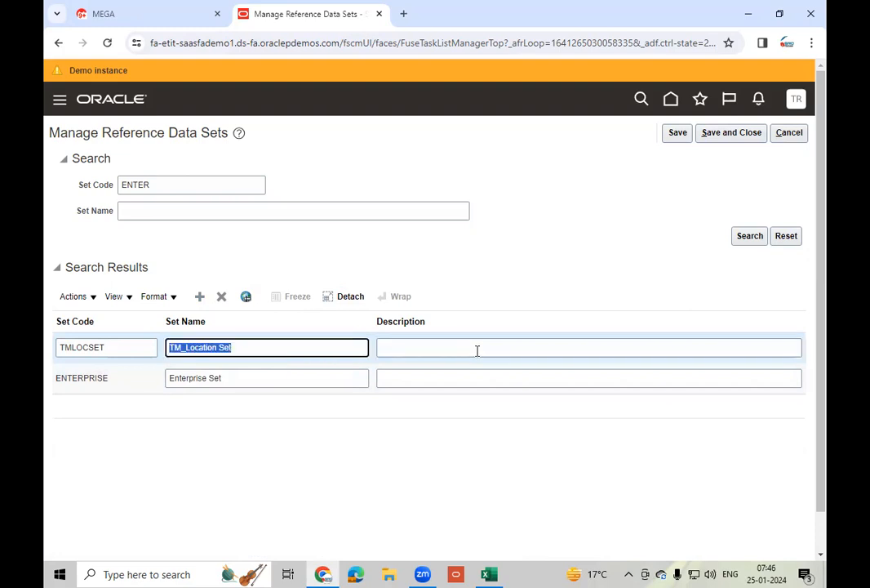
{"action": "type", "text": "TM_Location Set"}
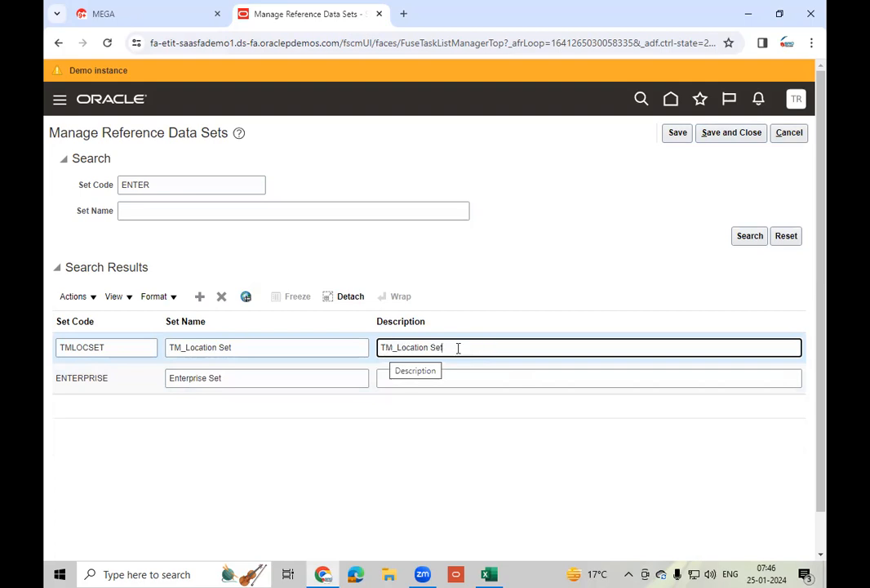
{"action": "left_click", "coordinate": [530, 258]}
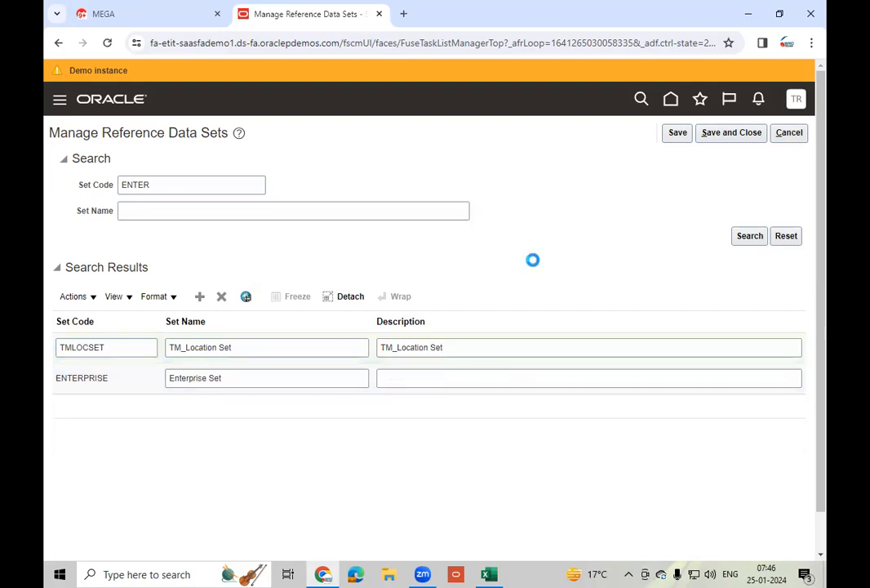
{"action": "left_click", "coordinate": [678, 132]}
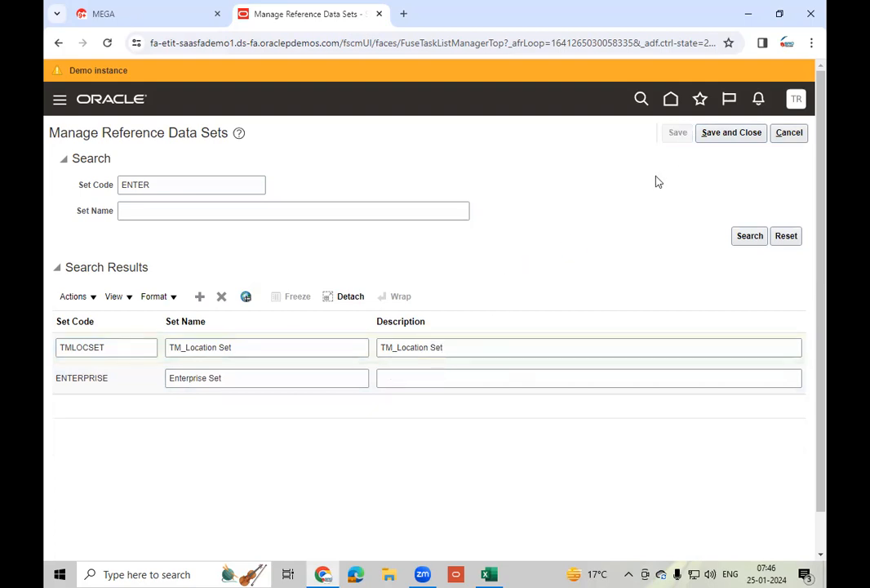
{"action": "left_click", "coordinate": [742, 133]}
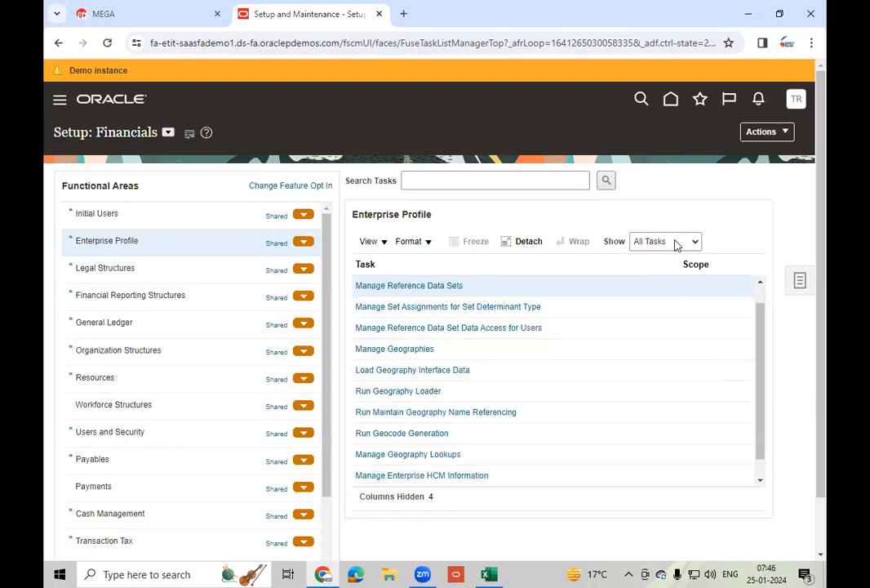
From the Manage Locations task, start a new location with Create
{"action": "left_click", "coordinate": [761, 482]}
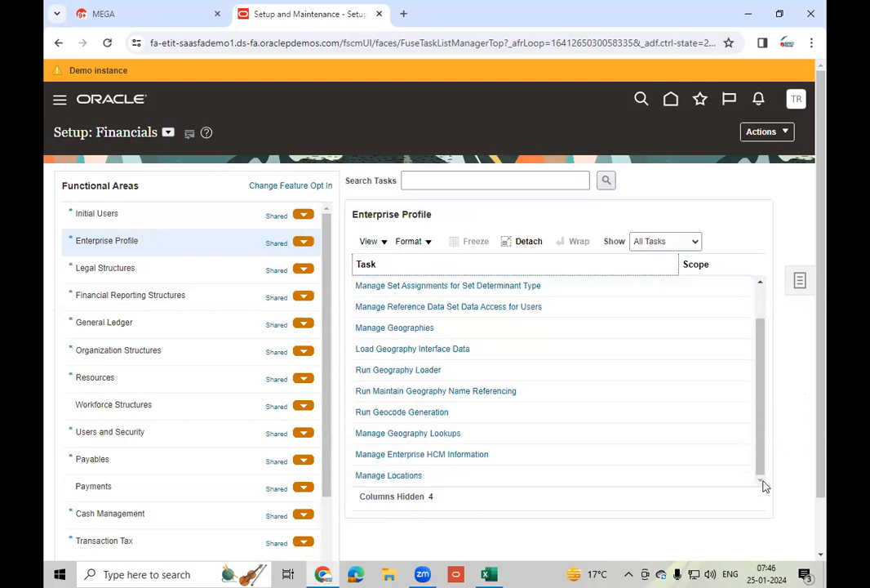
{"action": "left_click", "coordinate": [393, 479]}
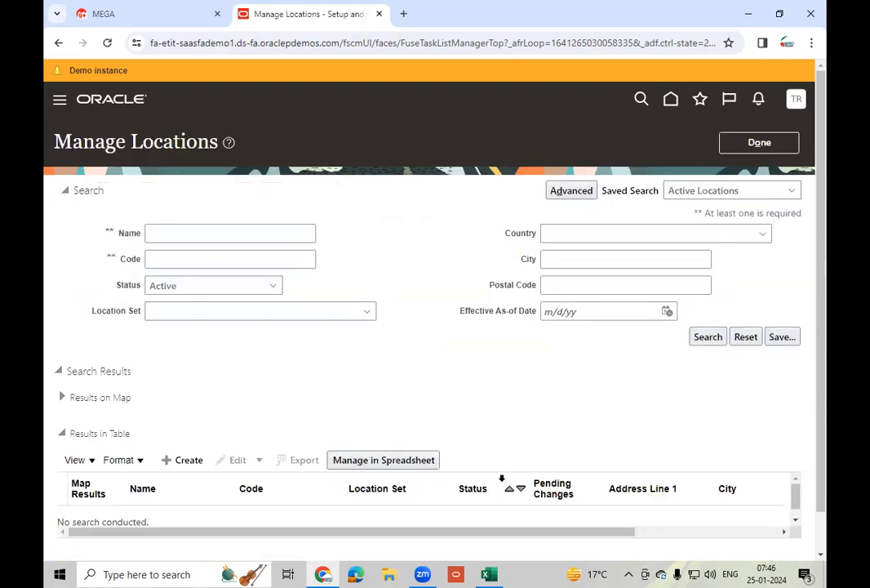
{"action": "left_click", "coordinate": [184, 459]}
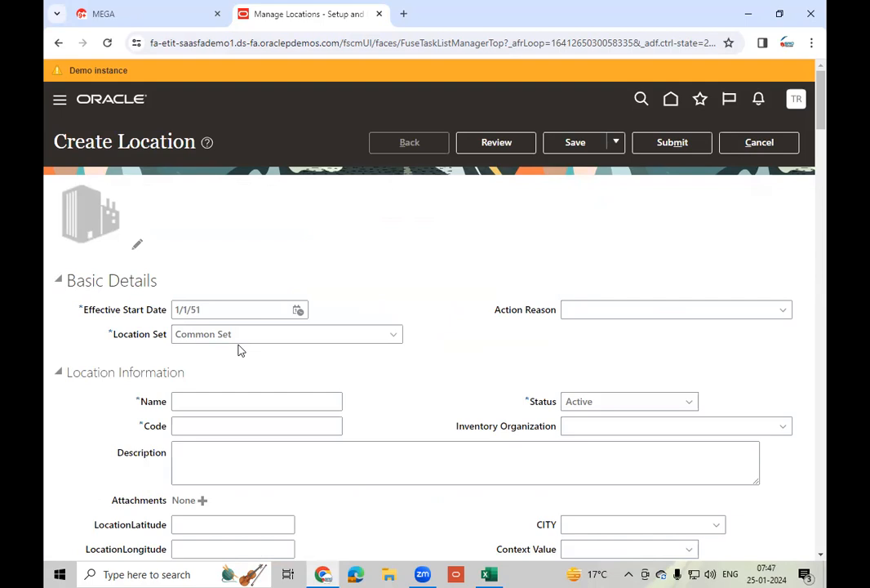
Replace Common Set with TM_Location Set as the location set, found by searching 'TM_Lo'
{"action": "left_click_drag", "start_coordinate": [111, 334], "coordinate": [165, 335]}
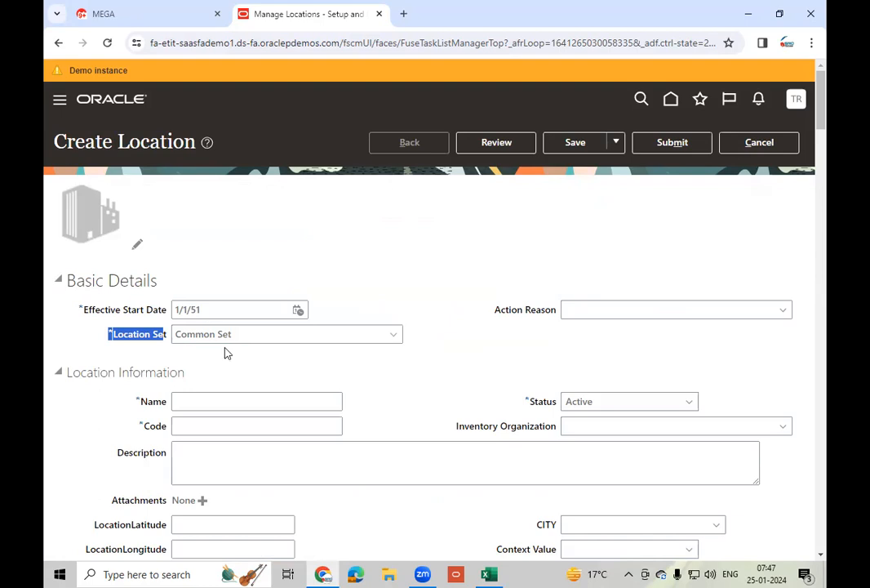
{"action": "left_click", "coordinate": [386, 336]}
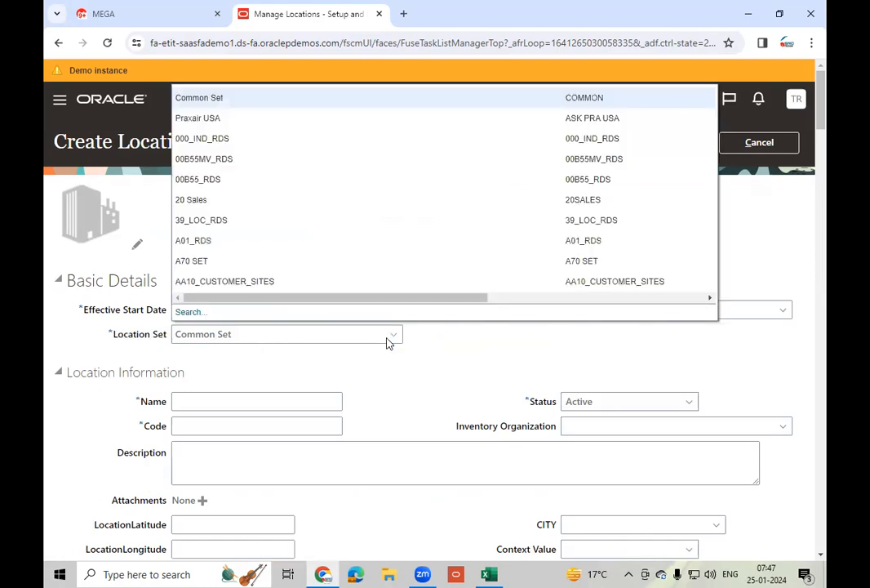
{"action": "left_click", "coordinate": [187, 312]}
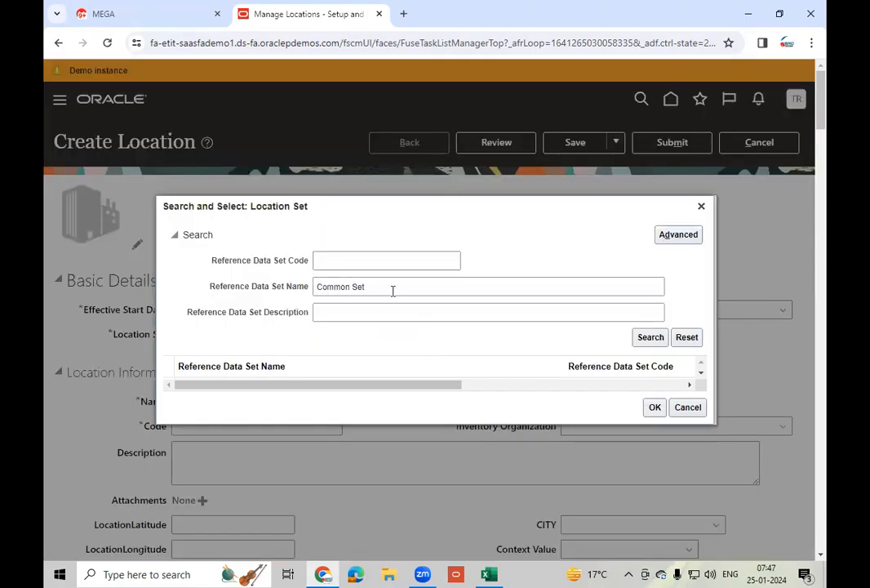
{"action": "double_click", "coordinate": [395, 290]}
{"action": "triple_click", "coordinate": [394, 291]}
{"action": "key", "text": "BackSpace"}
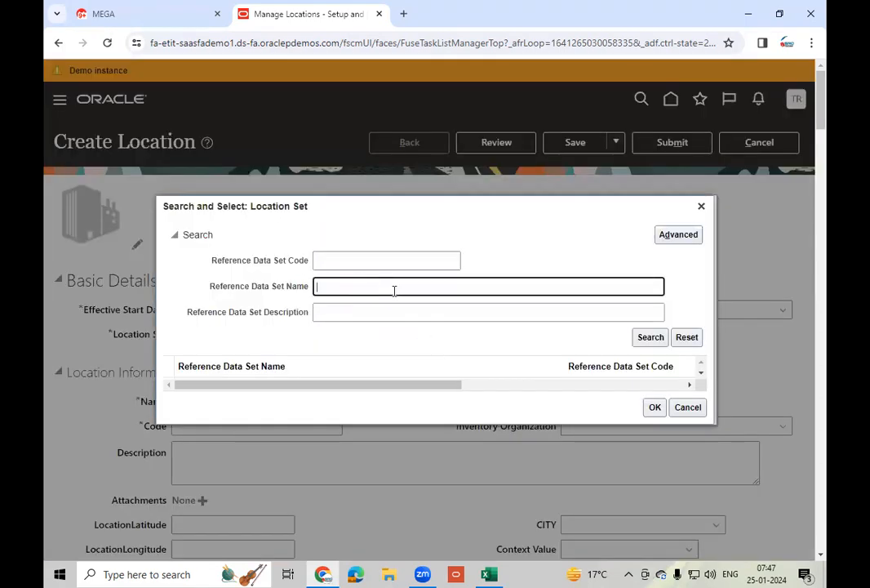
{"action": "type", "text": "TM_Lo"}
{"action": "left_click", "coordinate": [653, 338]}
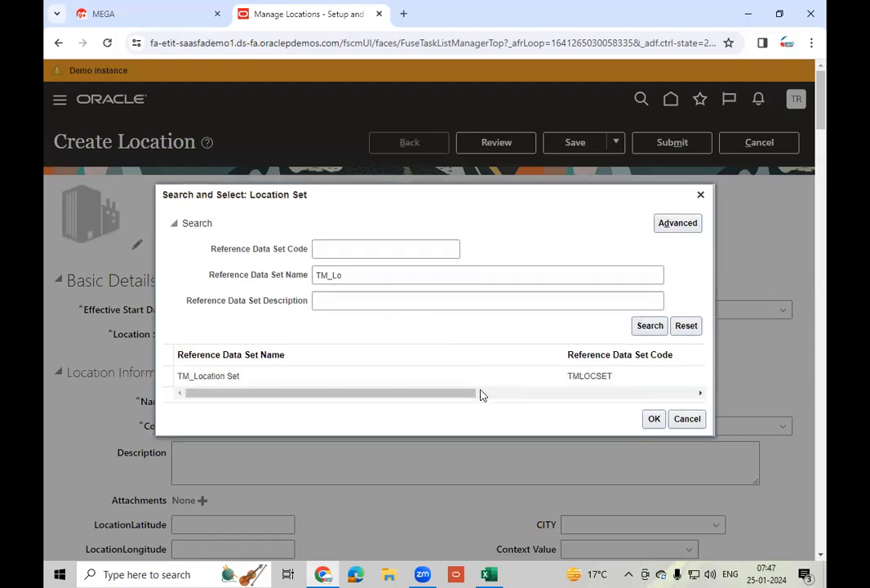
{"action": "left_click", "coordinate": [349, 377]}
{"action": "left_click", "coordinate": [646, 419]}
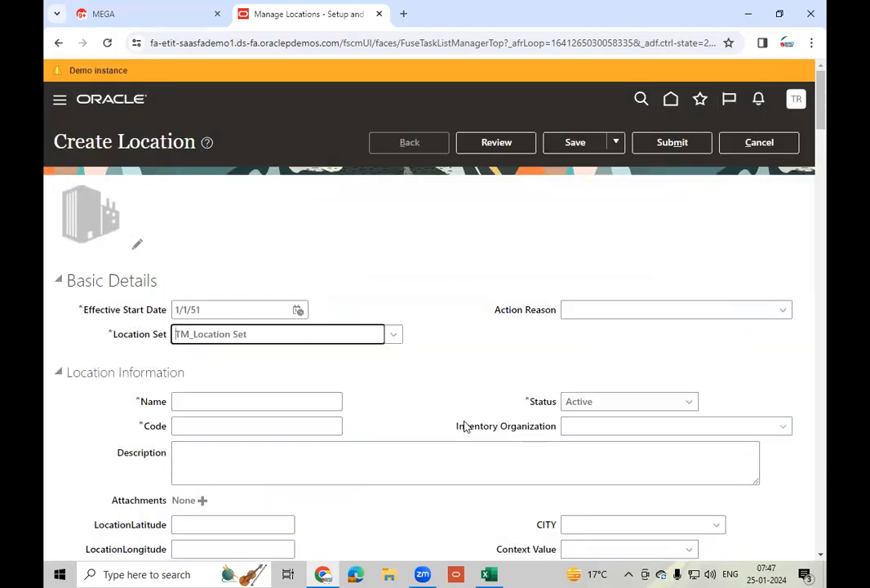
{"action": "left_click", "coordinate": [194, 399]}
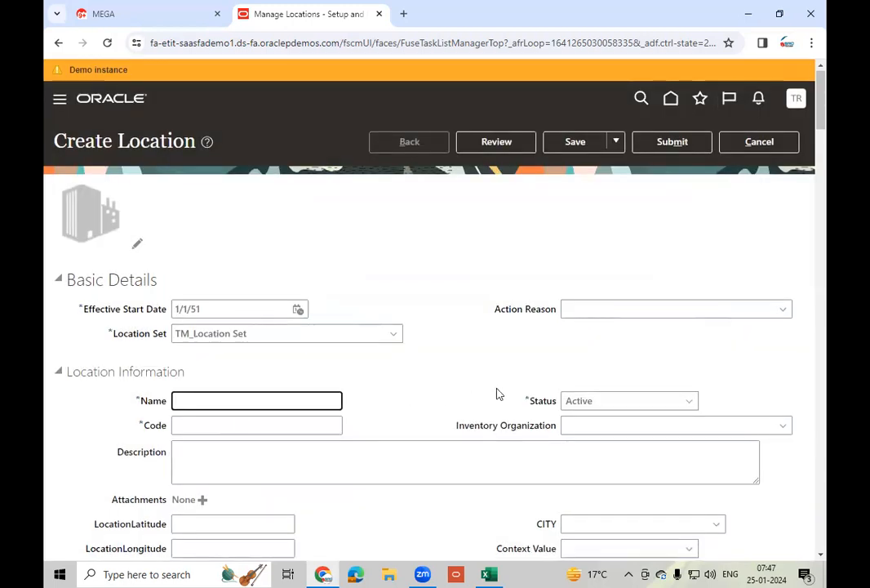
{"action": "scroll", "coordinate": [496, 389], "scroll_direction": "down", "scroll_amount": 1}
{"action": "scroll", "coordinate": [380, 399], "scroll_direction": "up", "scroll_amount": 1}
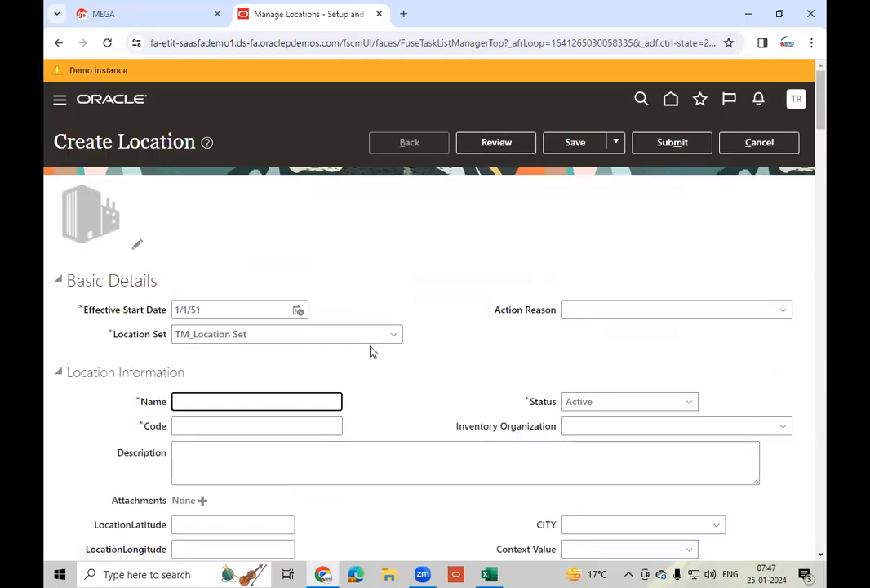
In a new browser tab, search Google for 'us atlanta zip code'
{"action": "left_click", "coordinate": [404, 24]}
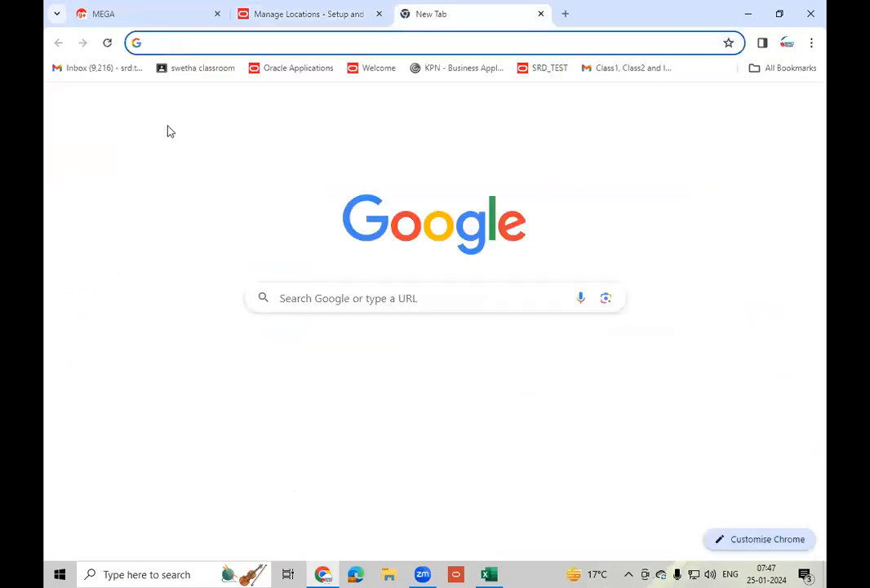
{"action": "left_click", "coordinate": [320, 297]}
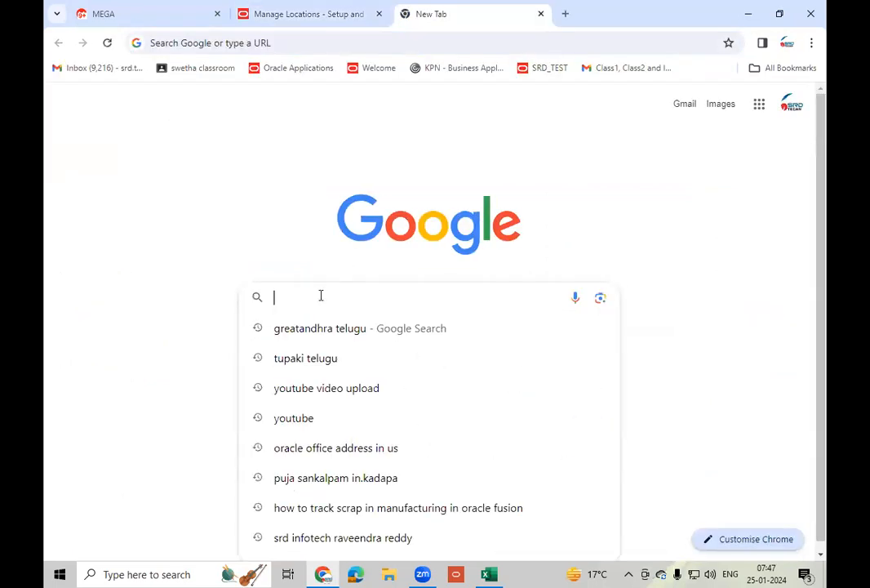
{"action": "type", "text": "US A"}
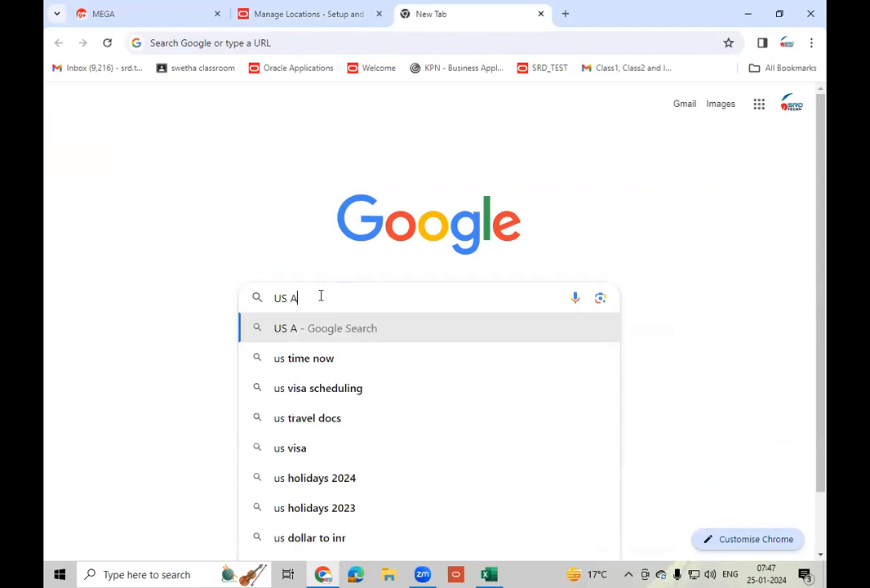
{"action": "type", "text": "tl"}
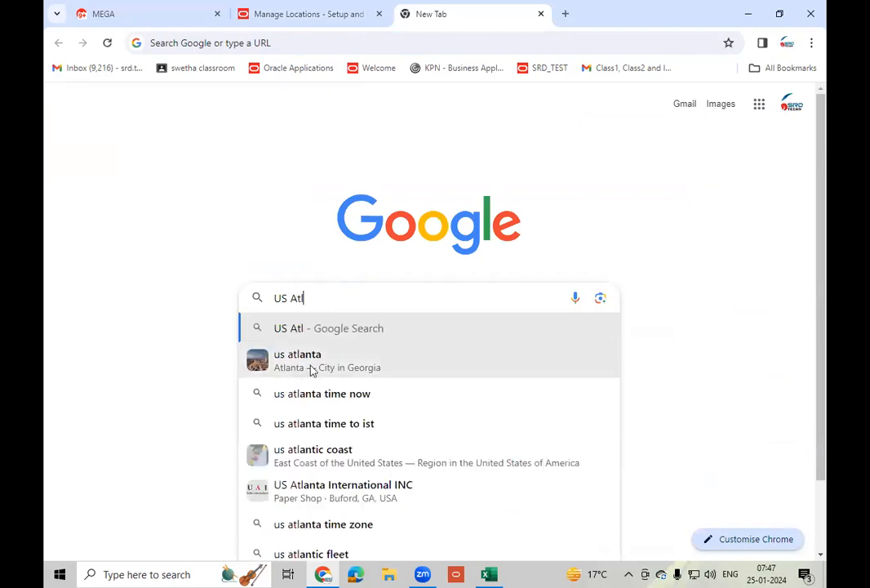
{"action": "key", "text": "Down"}
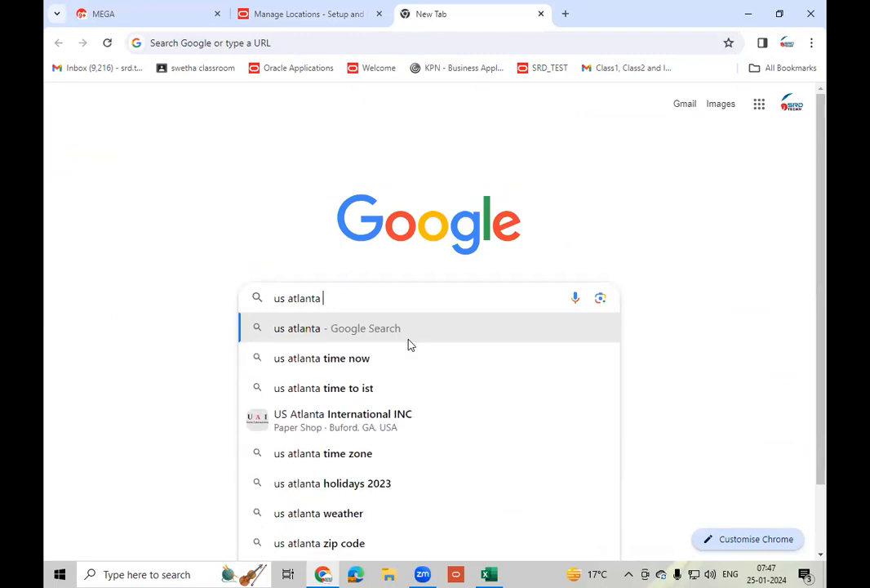
{"action": "type", "text": "pin"}
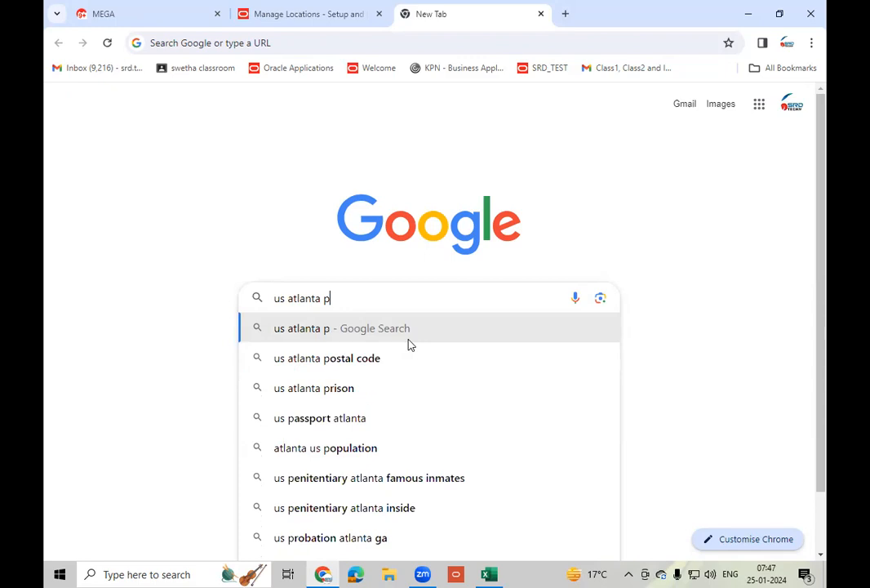
{"action": "left_click", "coordinate": [371, 358]}
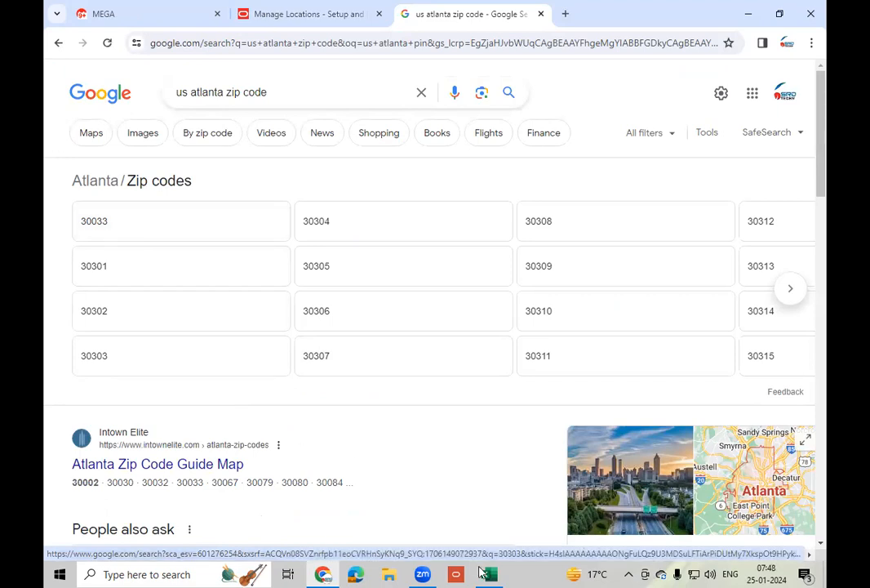
Scroll through the Atlanta ZIP code results, such as 30303 and 30304
{"action": "left_click", "coordinate": [264, 20]}
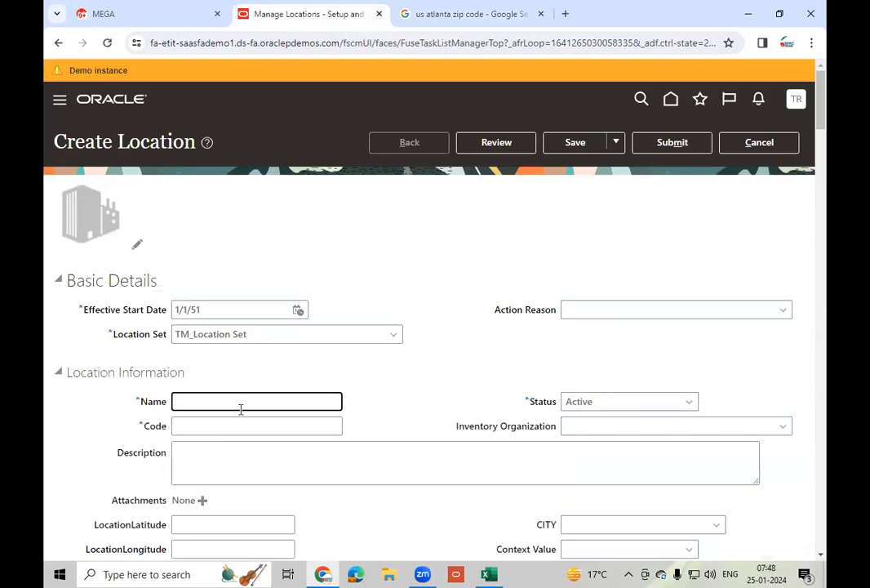
{"action": "left_click", "coordinate": [446, 24]}
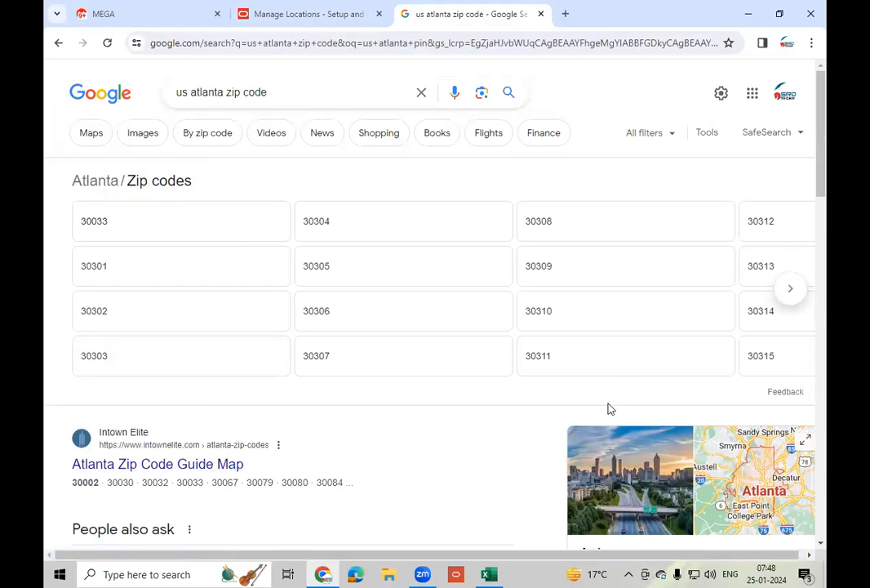
{"action": "scroll", "coordinate": [278, 409], "scroll_direction": "down", "scroll_amount": 2}
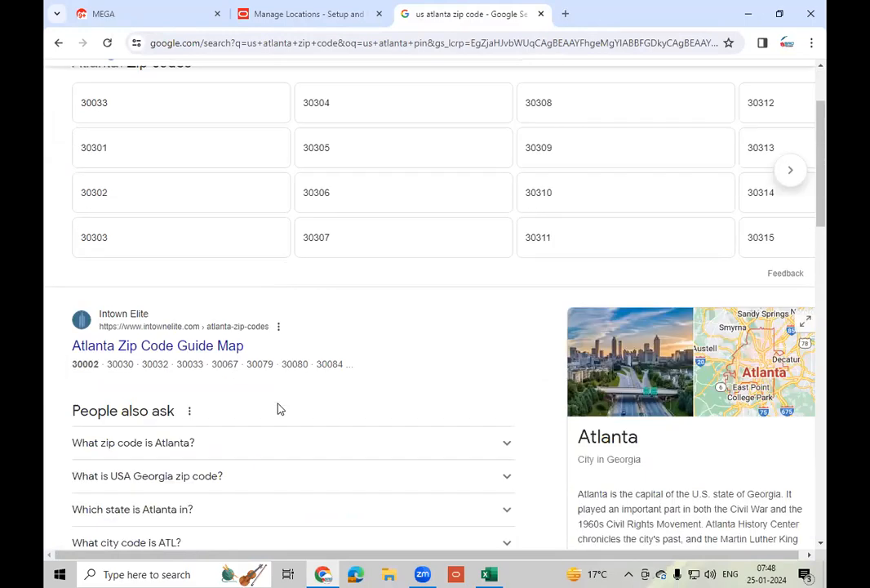
{"action": "scroll", "coordinate": [277, 409], "scroll_direction": "down", "scroll_amount": 2}
{"action": "scroll", "coordinate": [277, 408], "scroll_direction": "down", "scroll_amount": 2}
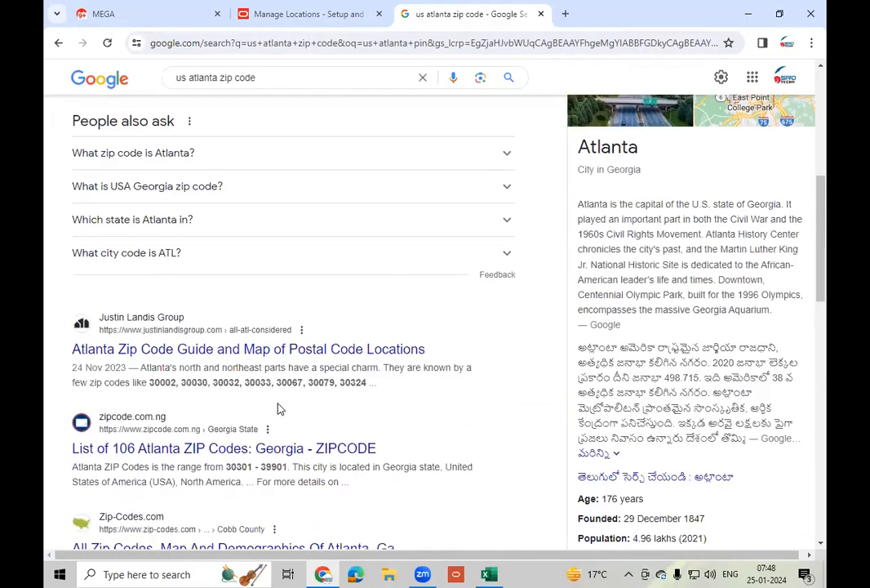
{"action": "scroll", "coordinate": [324, 398], "scroll_direction": "down", "scroll_amount": 2}
{"action": "scroll", "coordinate": [324, 397], "scroll_direction": "down", "scroll_amount": 3}
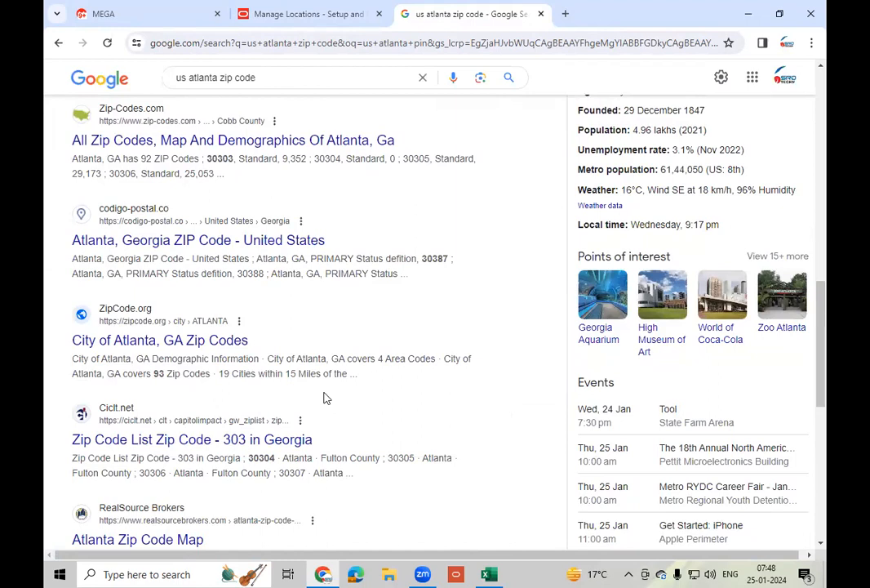
{"action": "scroll", "coordinate": [324, 397], "scroll_direction": "down", "scroll_amount": 1}
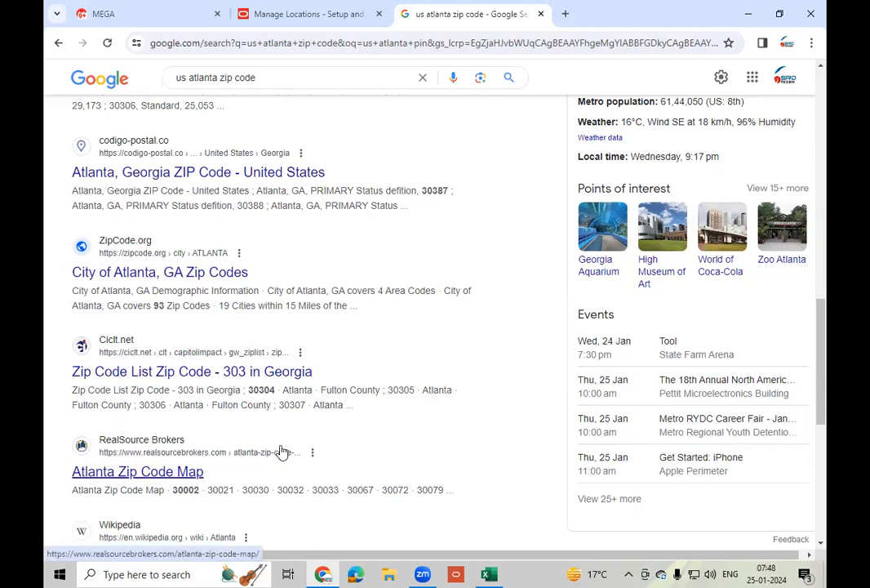
{"action": "left_click", "coordinate": [304, 16]}
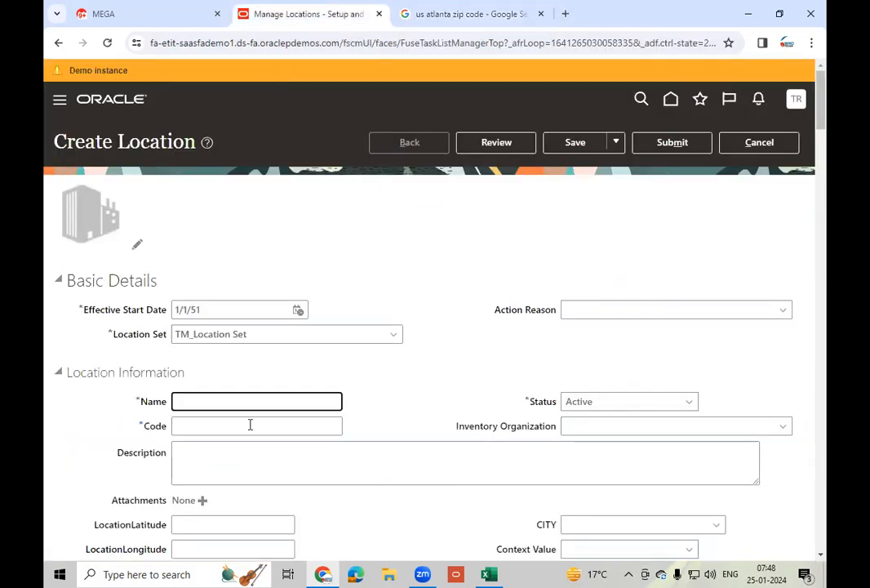
Enter 'Atlanta' as the location's Name, Code and Description
{"action": "type", "text": "Atlanta"}
{"action": "key", "text": "ctrl+a"}
{"action": "key", "text": "ctrl+c"}
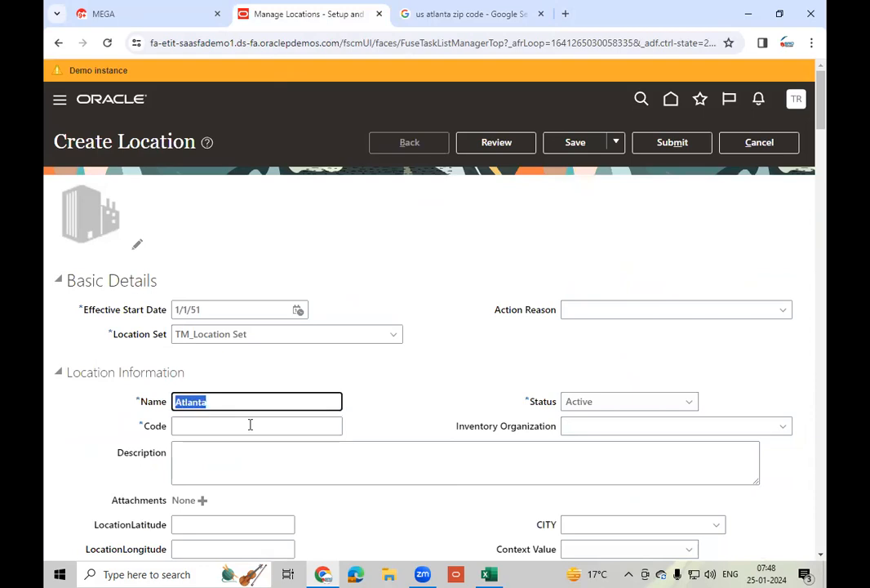
{"action": "left_click", "coordinate": [250, 425]}
{"action": "key", "text": "ctrl+v"}
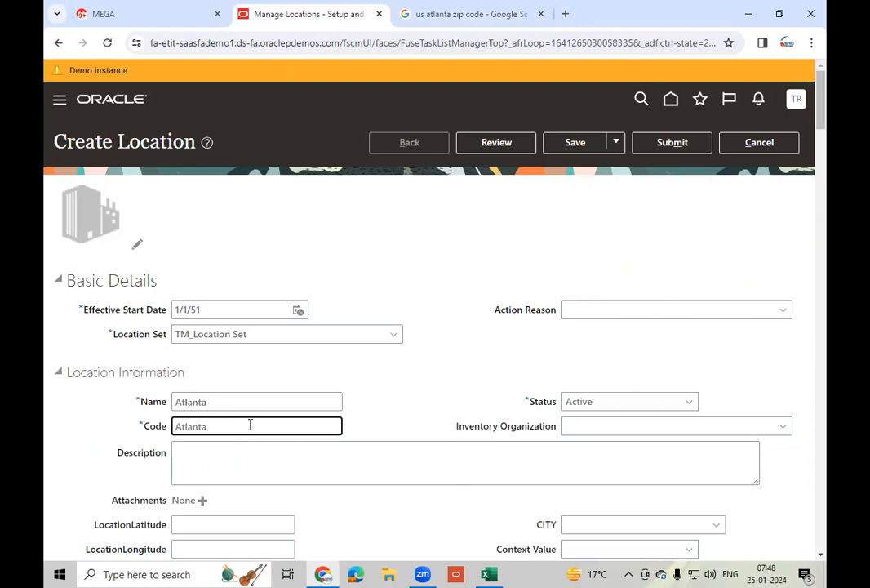
{"action": "key", "text": "Tab"}
{"action": "key", "text": "Tab"}
{"action": "key", "text": "Tab"}
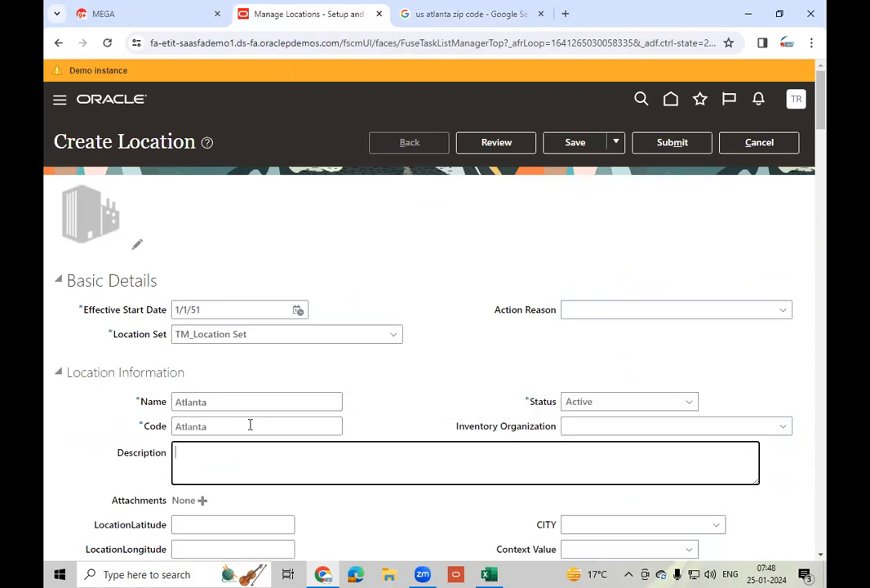
{"action": "key", "text": "ctrl+v"}
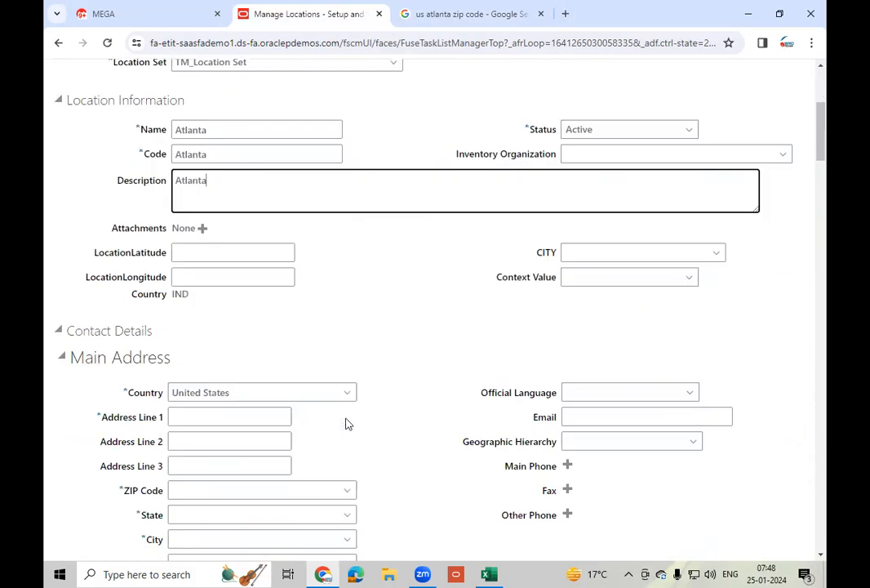
{"action": "scroll", "coordinate": [346, 422], "scroll_direction": "down", "scroll_amount": 3}
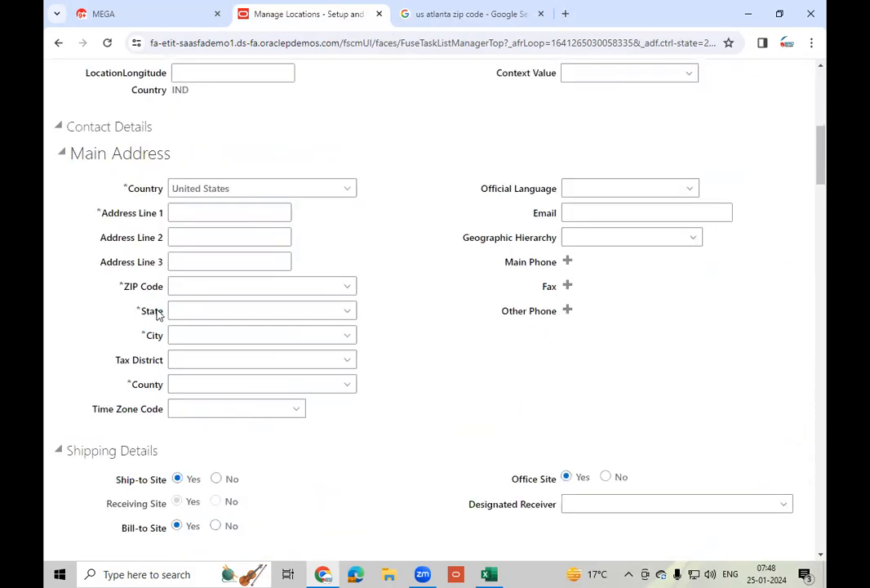
Open the ZIP code search and check it against the Google Atlanta ZIP results, then cancel it
{"action": "left_click", "coordinate": [342, 285]}
{"action": "left_click", "coordinate": [193, 329]}
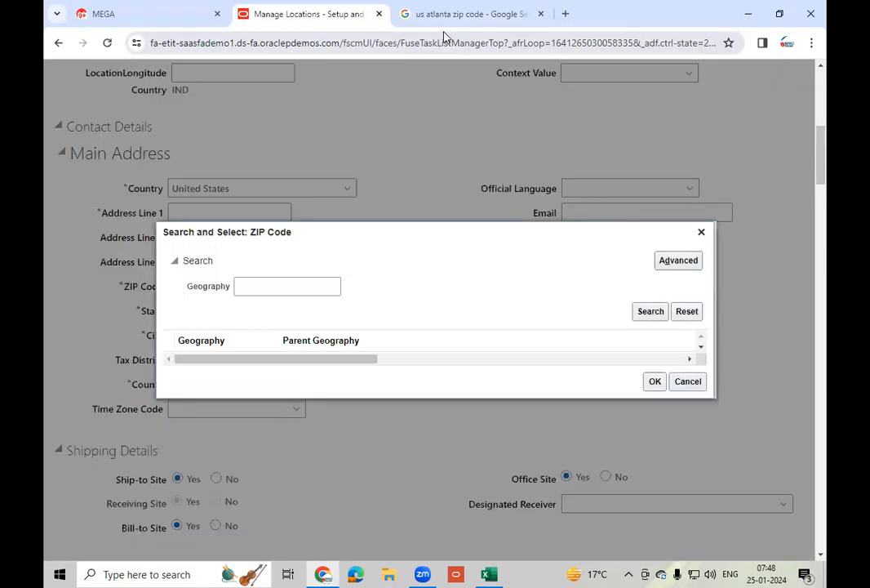
{"action": "left_click", "coordinate": [445, 18]}
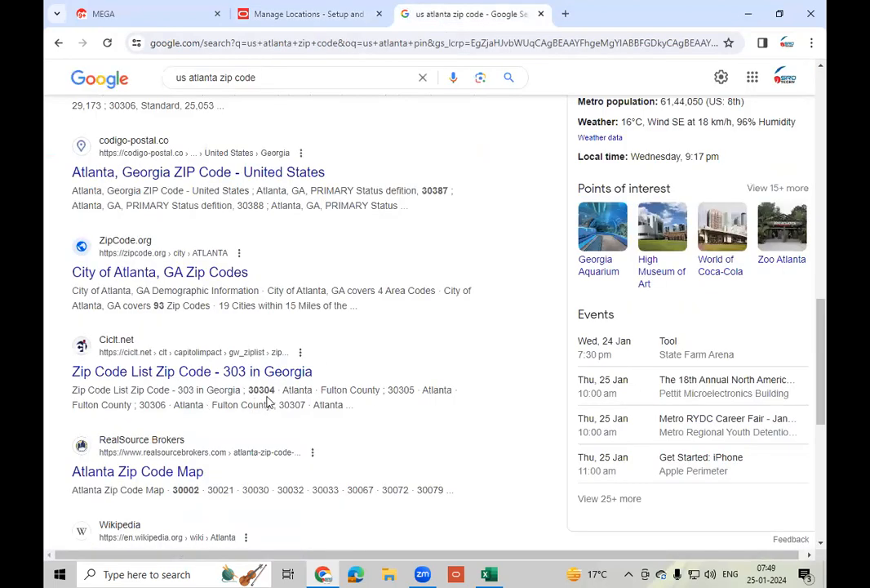
{"action": "left_click", "coordinate": [265, 16]}
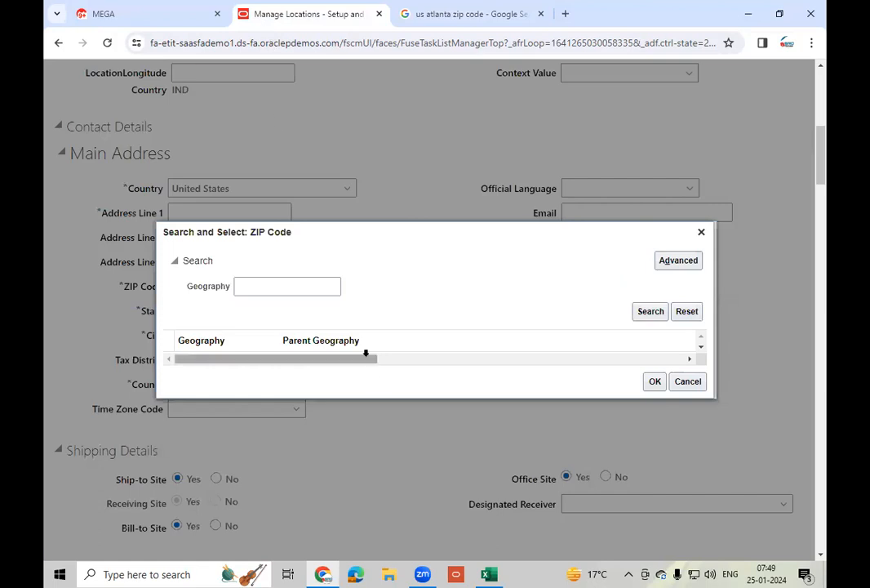
{"action": "left_click", "coordinate": [693, 383]}
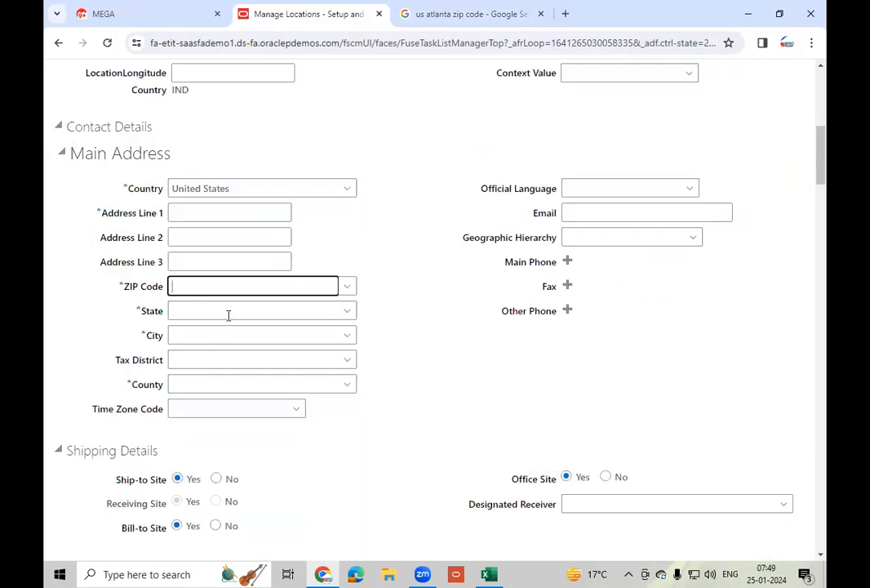
Choose ZIP code 30304 (Atlanta, Fulton, GA) so state, city and county fill in
{"action": "left_click", "coordinate": [349, 287]}
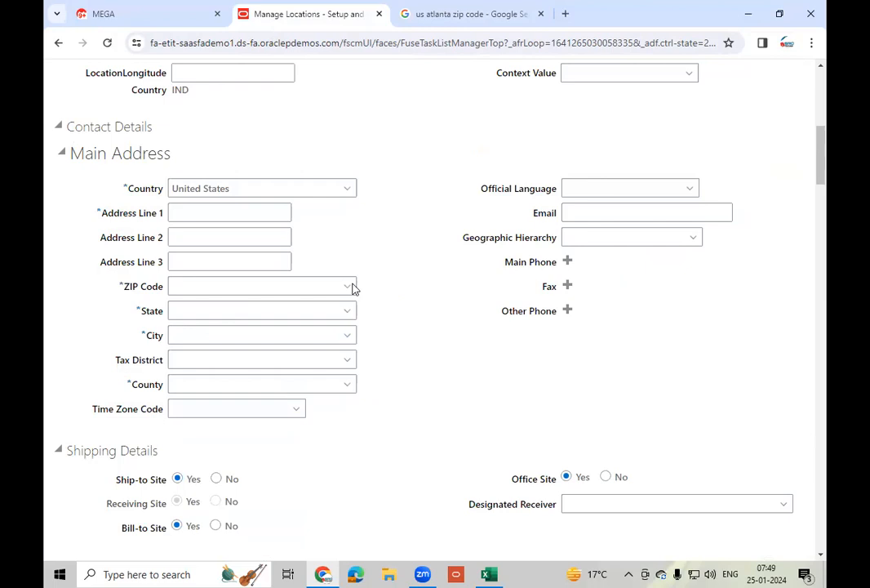
{"action": "left_click", "coordinate": [353, 287]}
{"action": "left_click", "coordinate": [192, 331]}
{"action": "left_click", "coordinate": [281, 288]}
{"action": "type", "text": "30"}
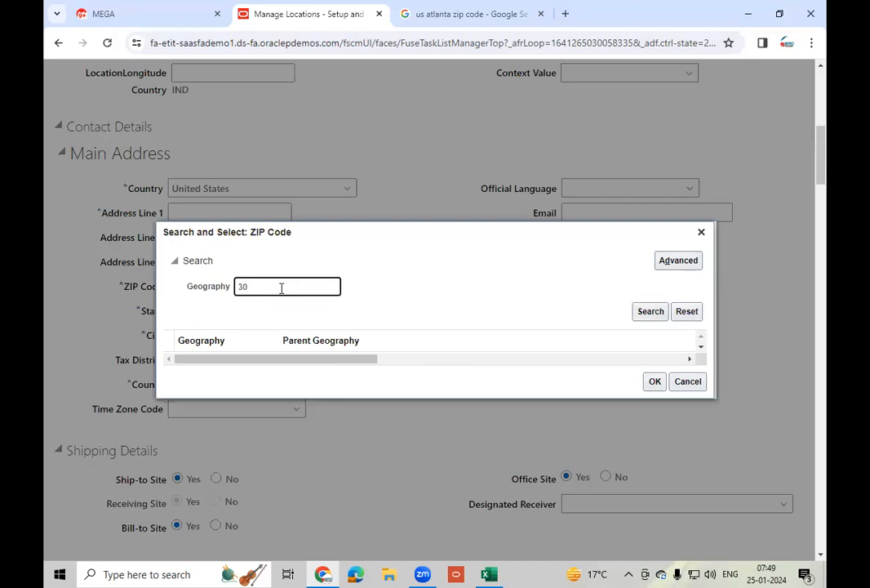
{"action": "type", "text": "304"}
{"action": "key", "text": "Tab"}
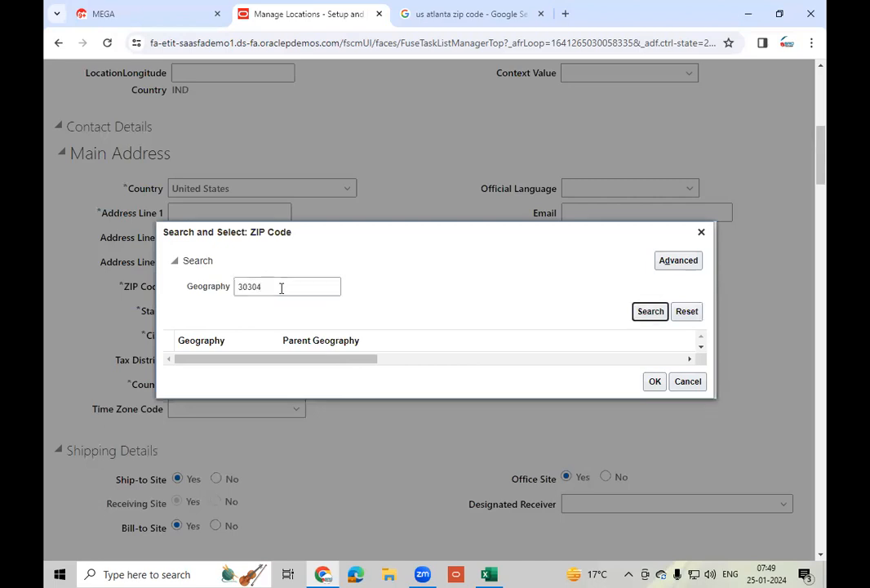
{"action": "left_click", "coordinate": [653, 311]}
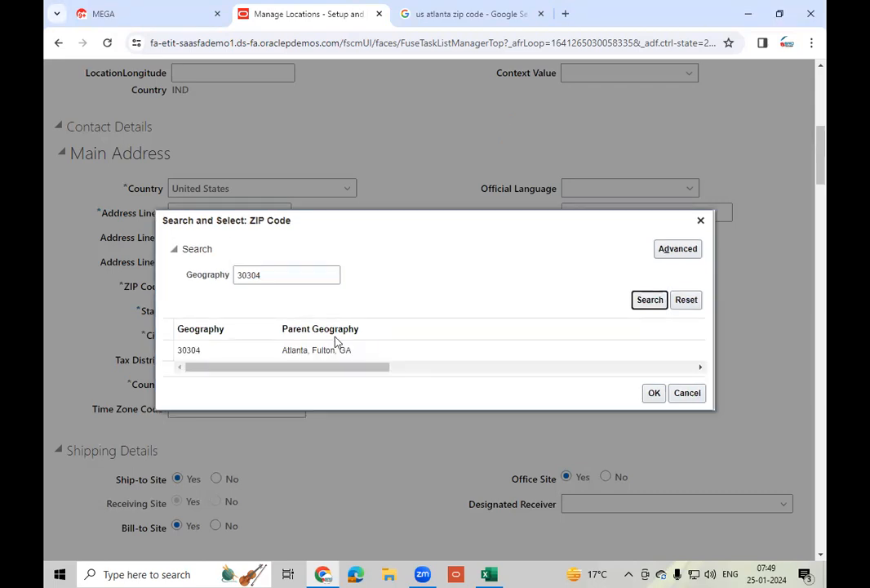
{"action": "left_click", "coordinate": [382, 351]}
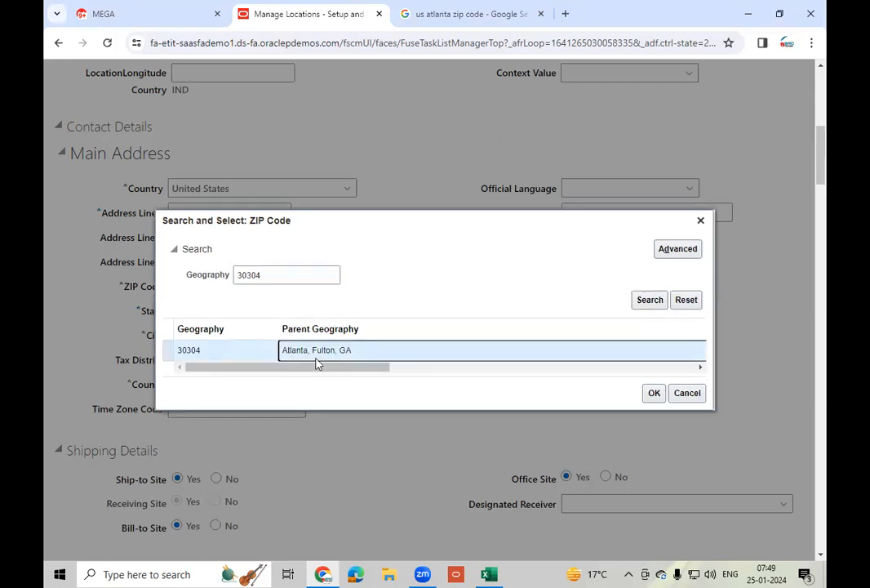
{"action": "left_click", "coordinate": [654, 393]}
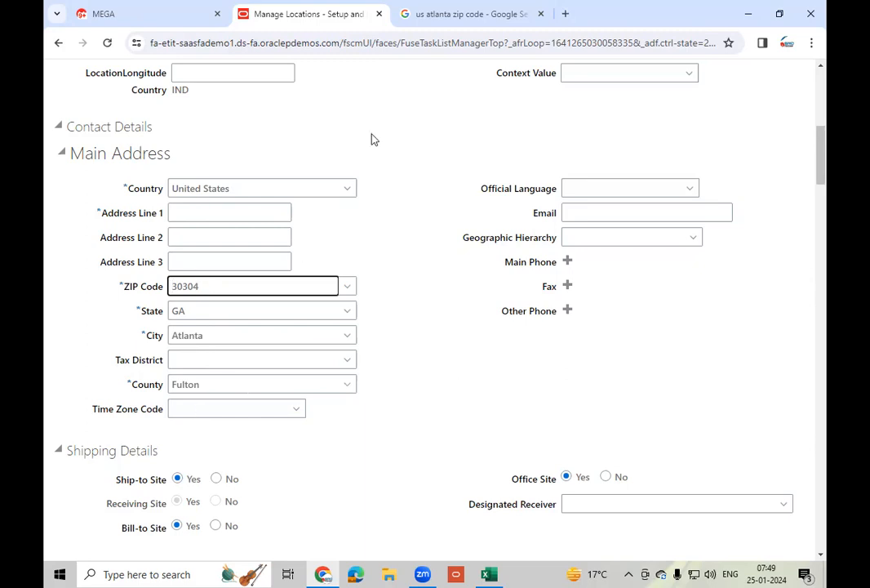
{"action": "left_click", "coordinate": [443, 17]}
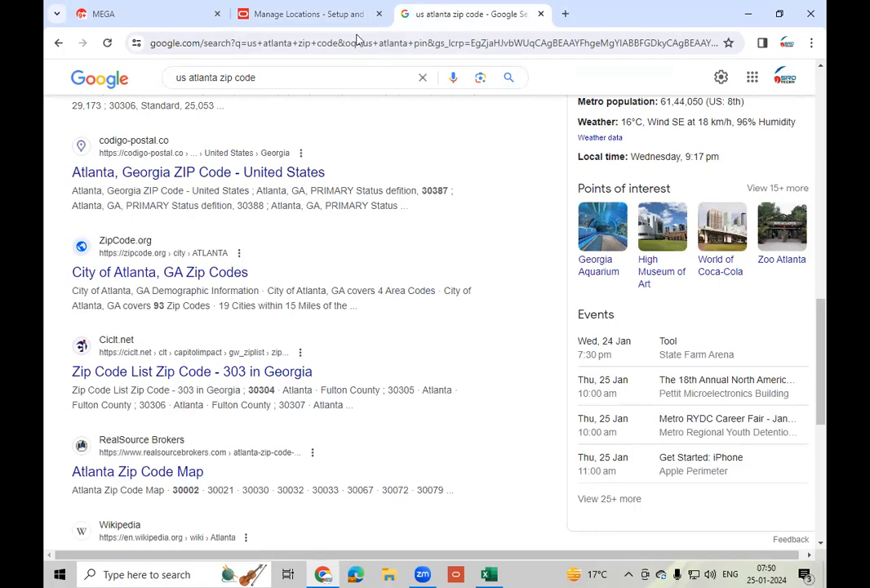
Enter HNO-435678 as Address Line 1 of the main address
{"action": "left_click", "coordinate": [286, 25]}
{"action": "left_click", "coordinate": [188, 213]}
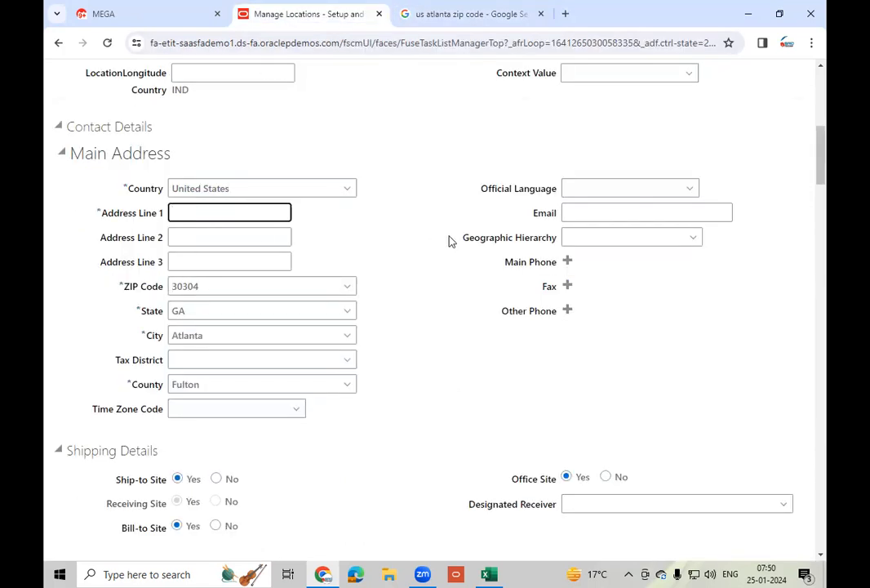
{"action": "type", "text": "HNO-435678"}
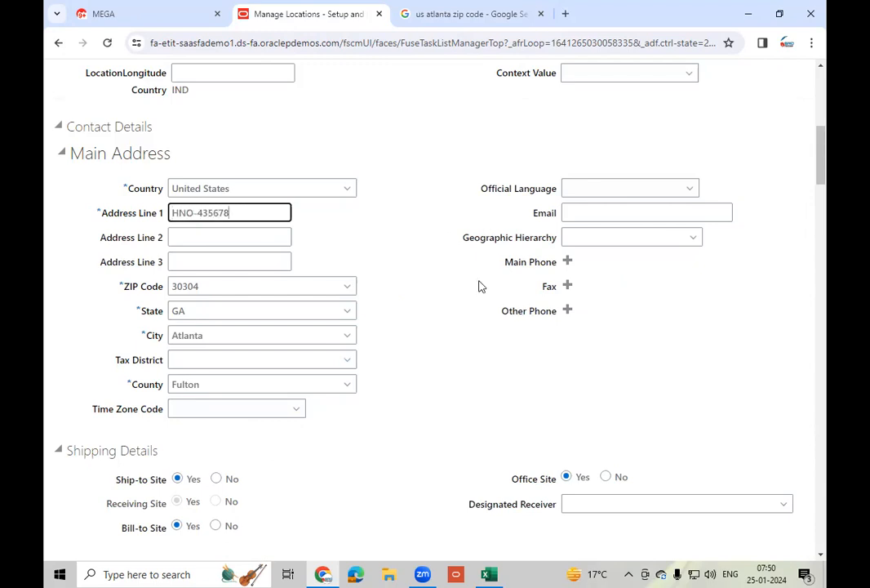
{"action": "left_click", "coordinate": [462, 338]}
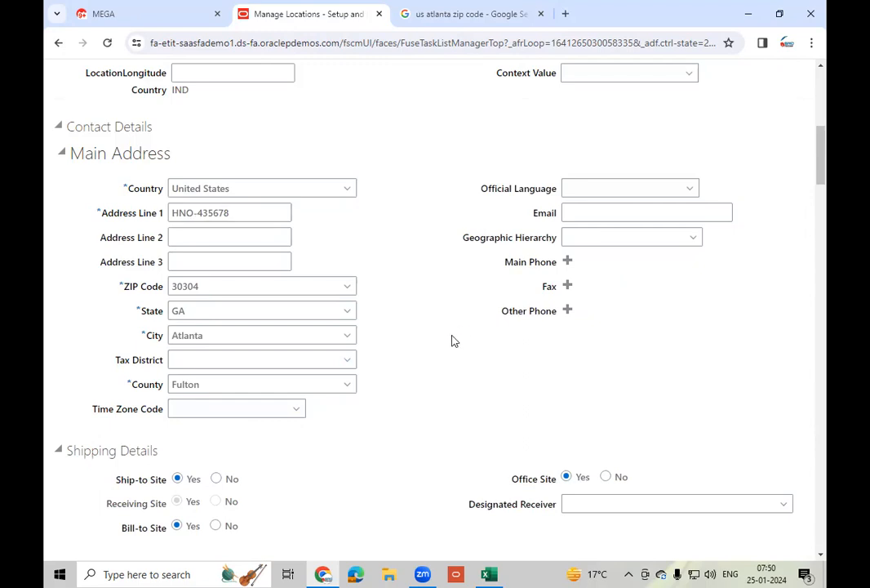
{"action": "left_click", "coordinate": [240, 212]}
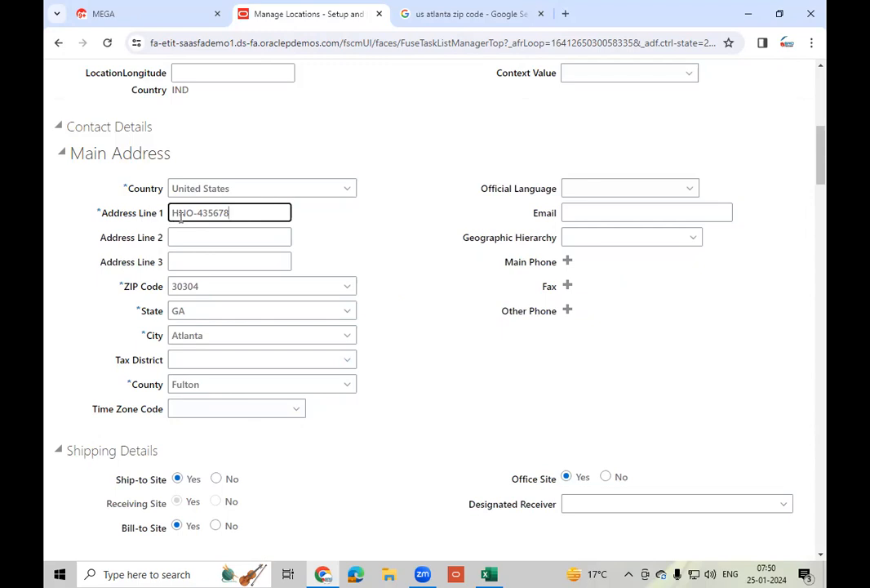
{"action": "left_click", "coordinate": [372, 245]}
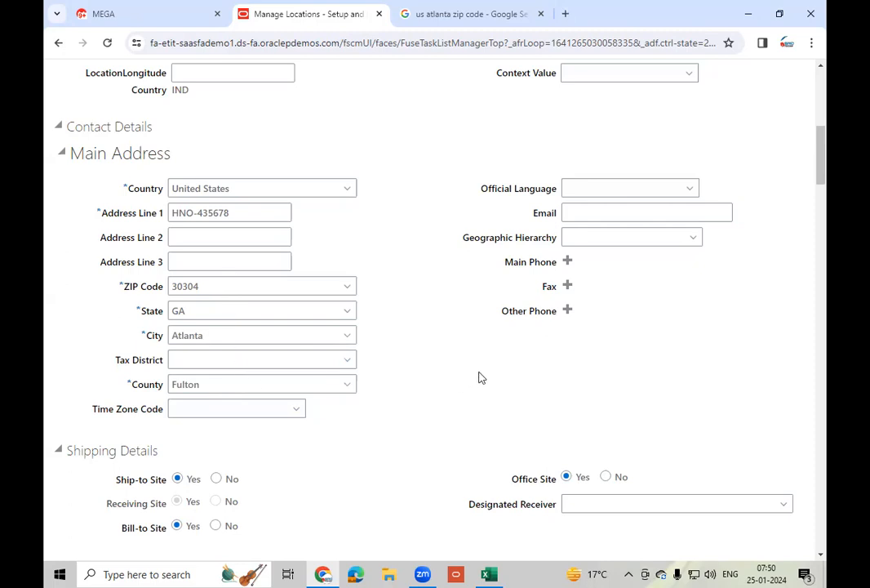
Review the Shipping Details section, then bring the Excel notes workbook forward
{"action": "scroll", "coordinate": [480, 377], "scroll_direction": "down", "scroll_amount": 1}
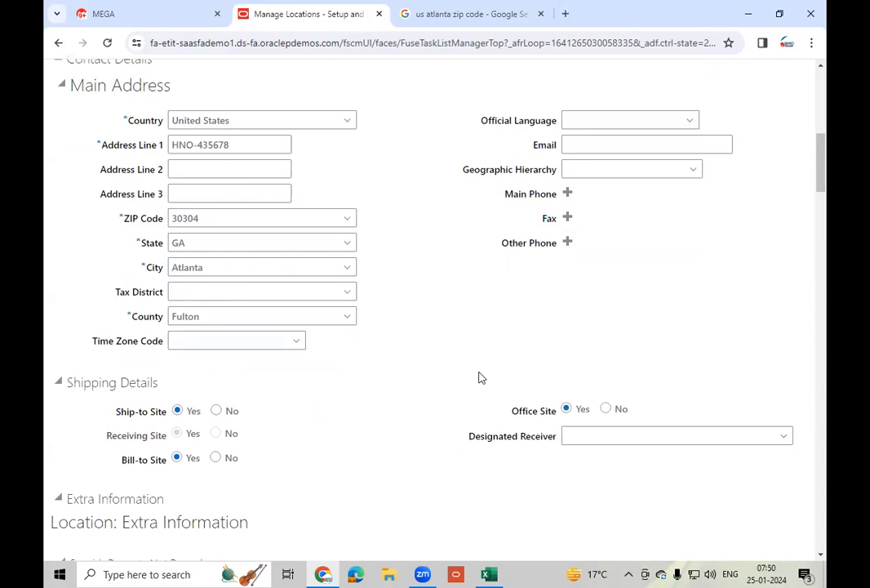
{"action": "scroll", "coordinate": [480, 377], "scroll_direction": "down", "scroll_amount": 1}
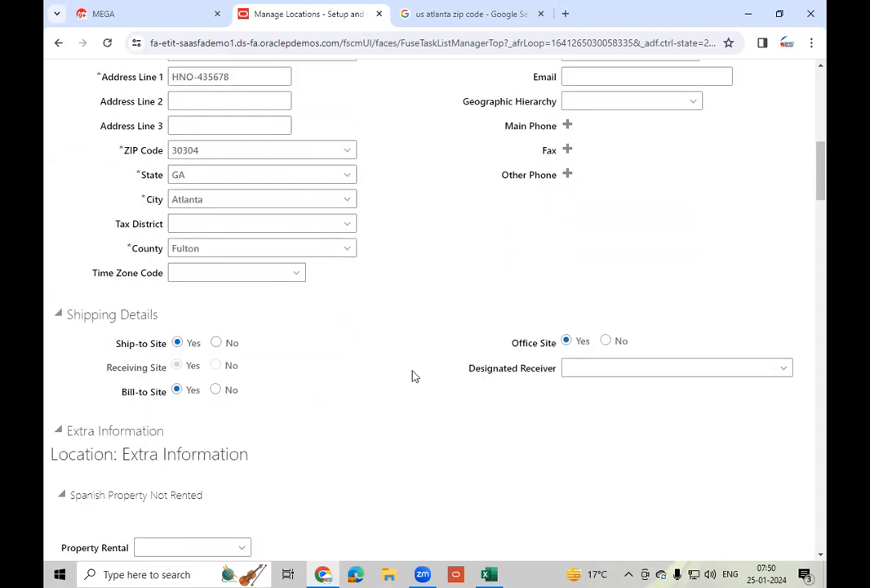
{"action": "left_click_drag", "start_coordinate": [73, 315], "coordinate": [180, 324]}
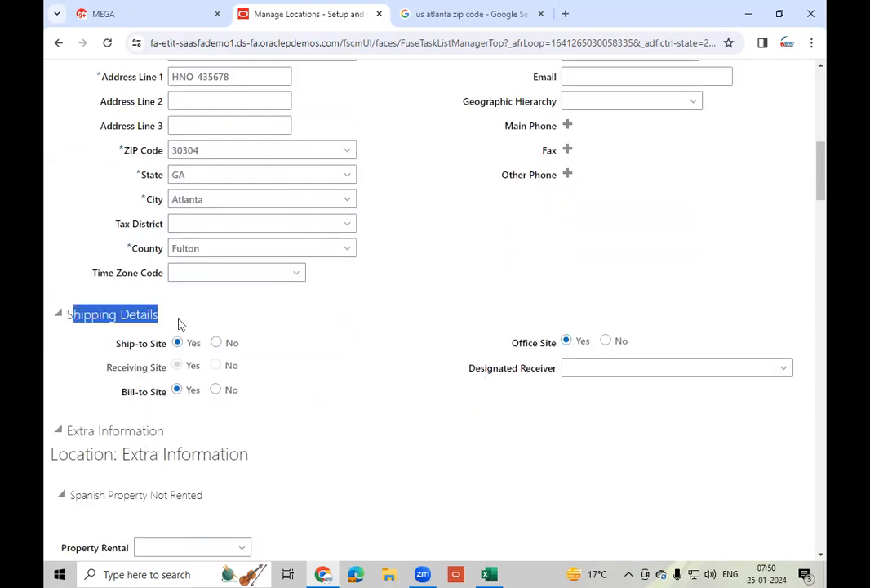
{"action": "left_click", "coordinate": [306, 318]}
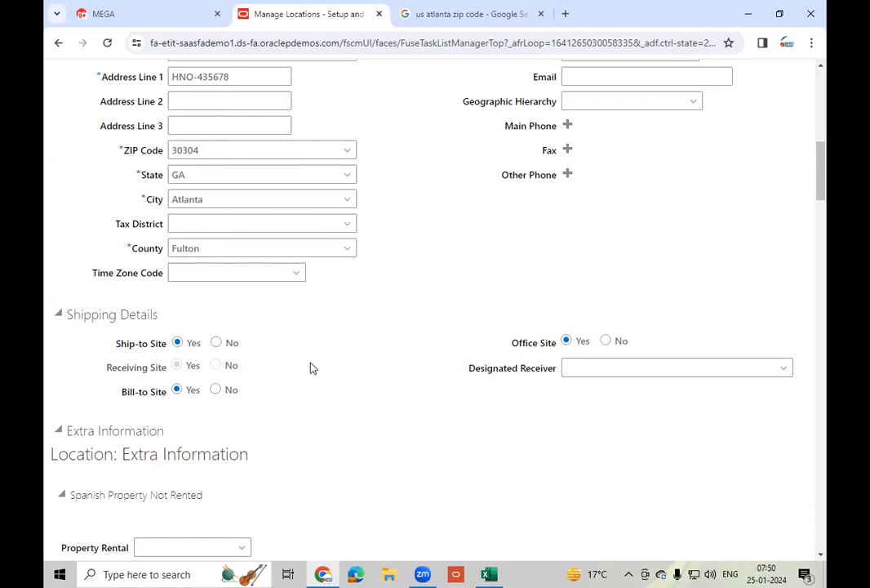
{"action": "left_click", "coordinate": [487, 574]}
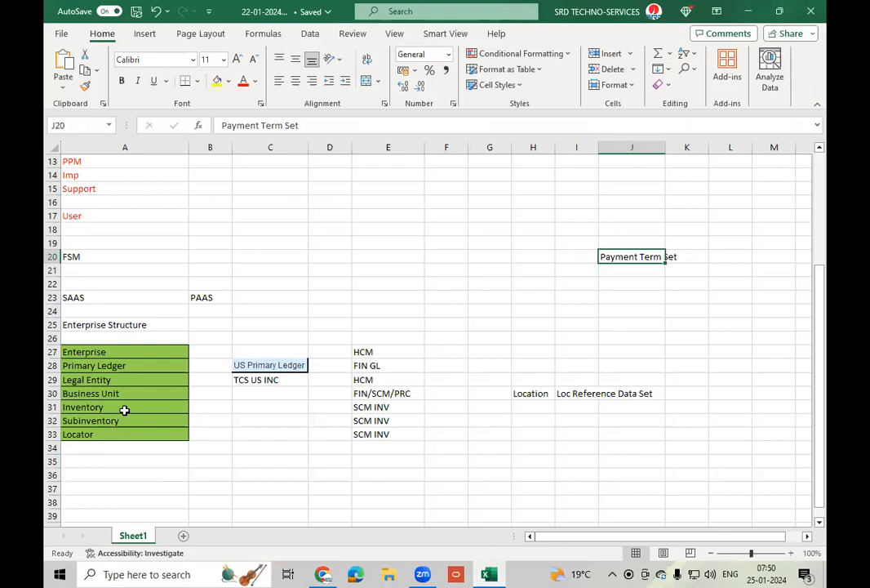
Go over the Inventory, Subinventory, Locator and Business Unit notes, then return to Chrome
{"action": "left_click", "coordinate": [124, 408]}
{"action": "left_click", "coordinate": [127, 421]}
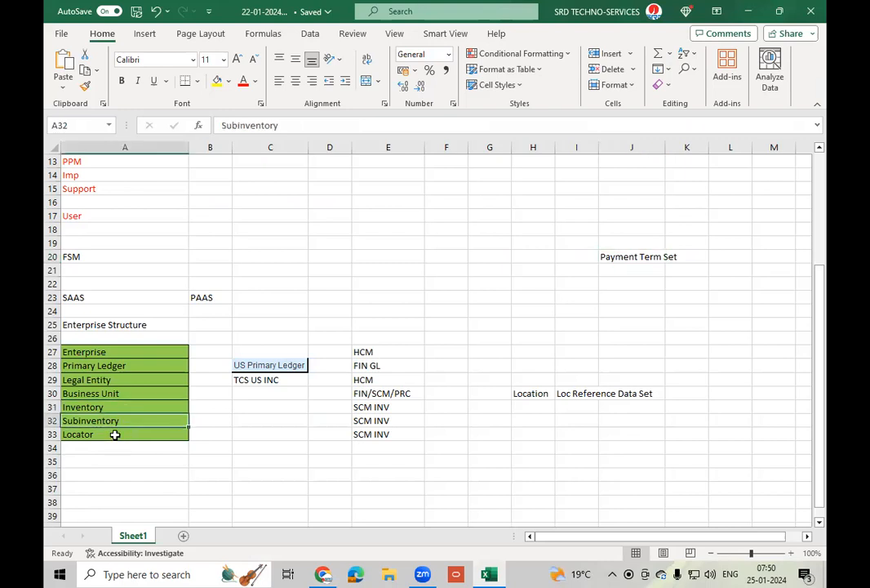
{"action": "left_click", "coordinate": [115, 435]}
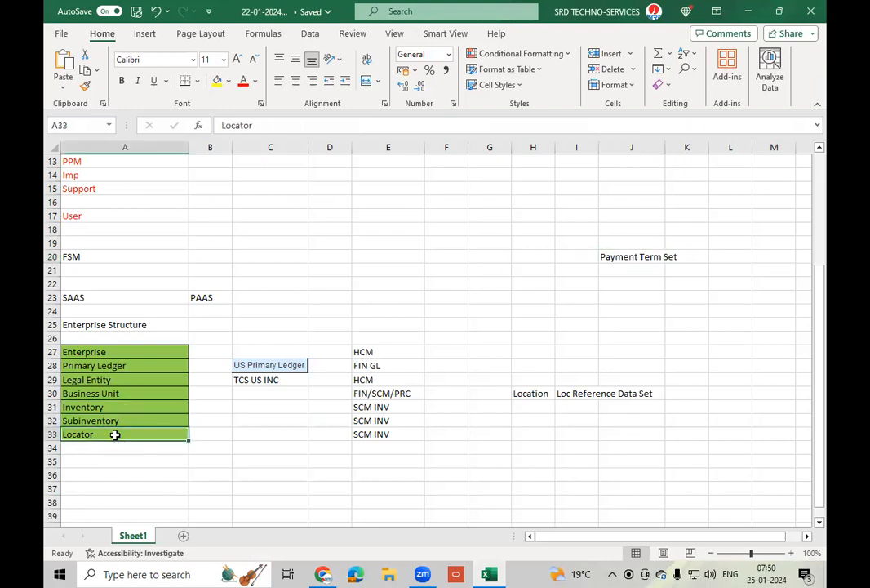
{"action": "left_click", "coordinate": [135, 394]}
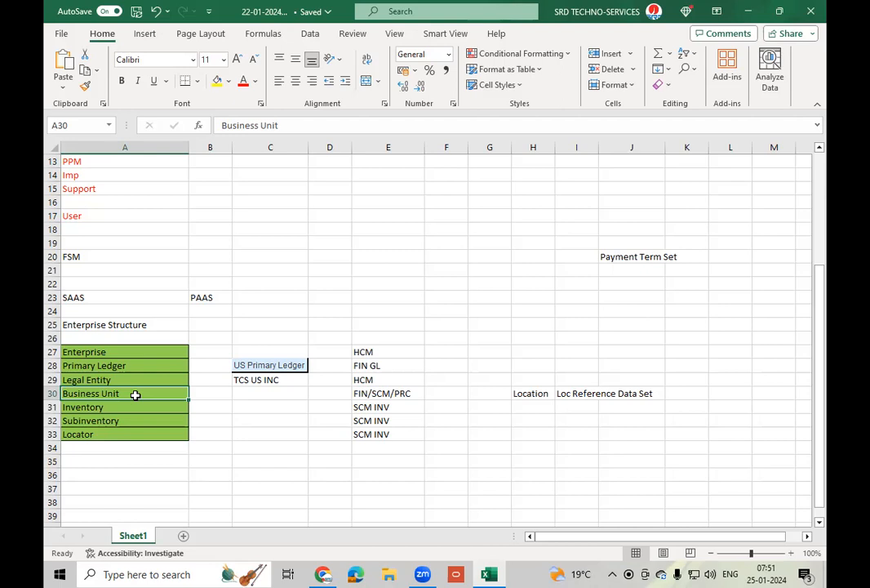
{"action": "left_click", "coordinate": [324, 574]}
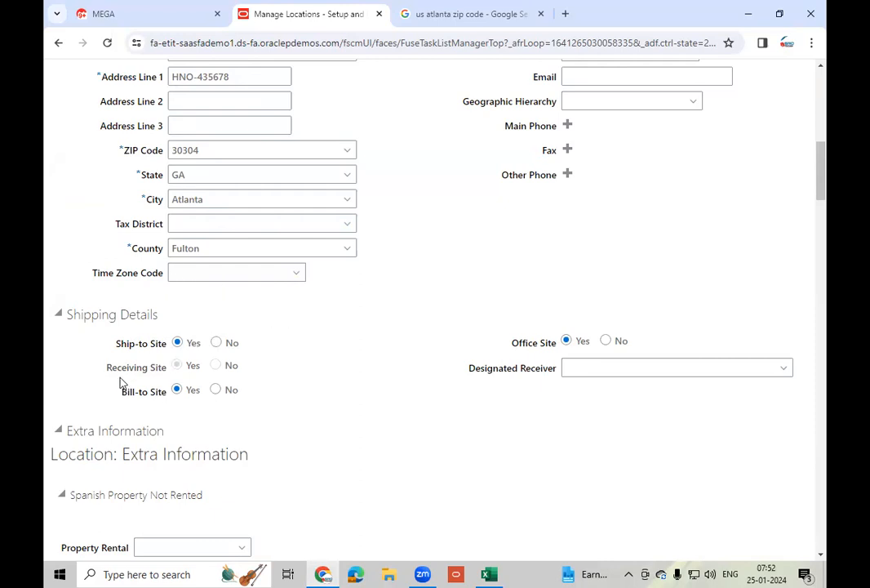
{"action": "left_click_drag", "start_coordinate": [107, 371], "coordinate": [163, 371]}
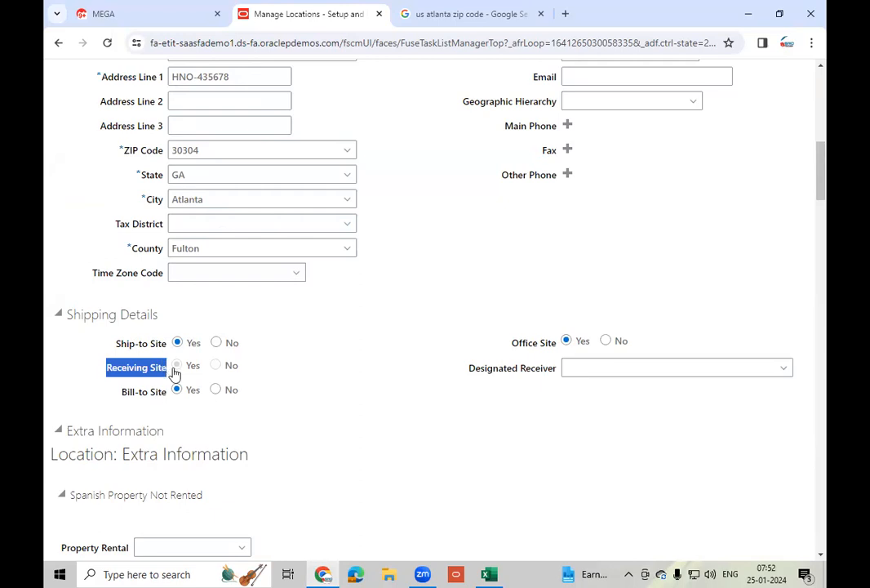
{"action": "left_click", "coordinate": [180, 371]}
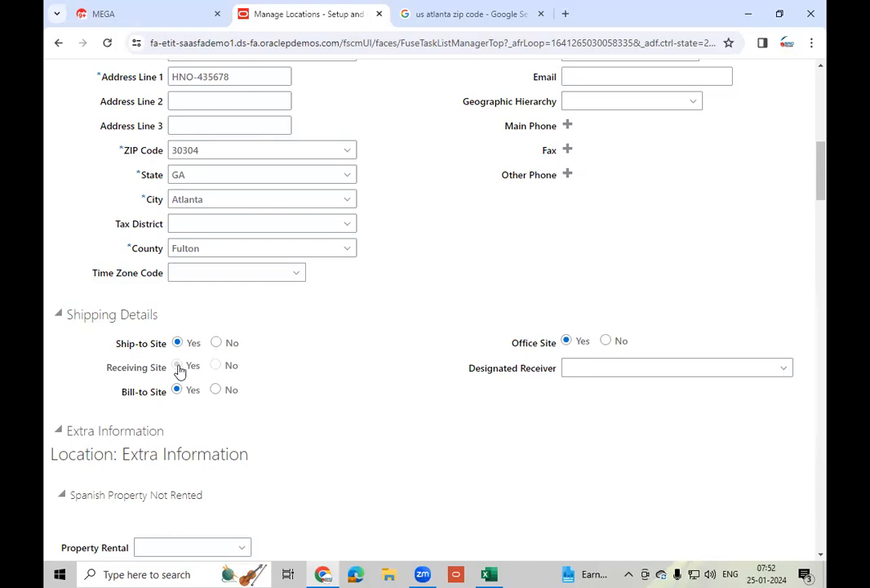
Set Ship-to Site to No, revealing the required Ship-to Location field
{"action": "scroll", "coordinate": [180, 369], "scroll_direction": "up", "scroll_amount": 1}
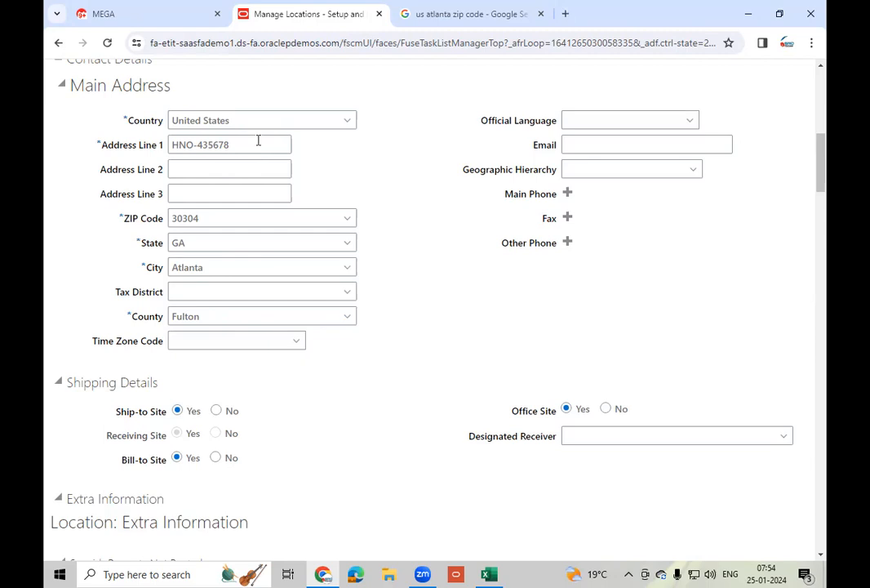
{"action": "left_click", "coordinate": [216, 411]}
{"action": "left_click", "coordinate": [253, 435]}
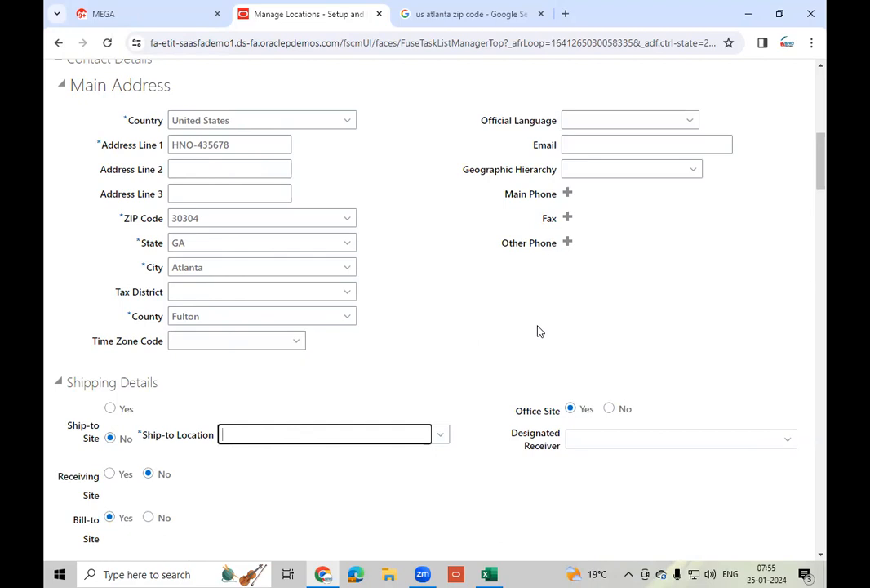
Switch Ship-to Site back to Yes for the Atlanta location
{"action": "left_click", "coordinate": [111, 410]}
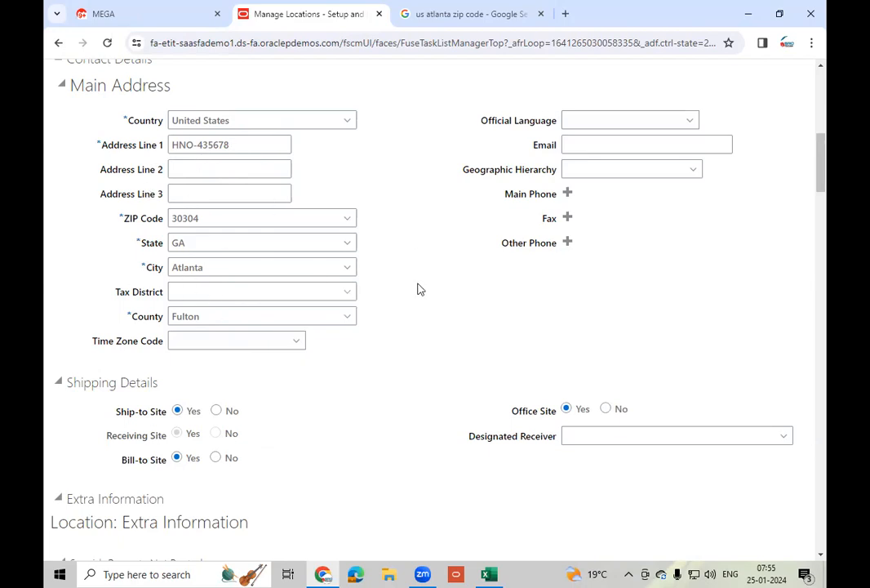
{"action": "left_click", "coordinate": [606, 408]}
{"action": "scroll", "coordinate": [377, 356], "scroll_direction": "down", "scroll_amount": 2}
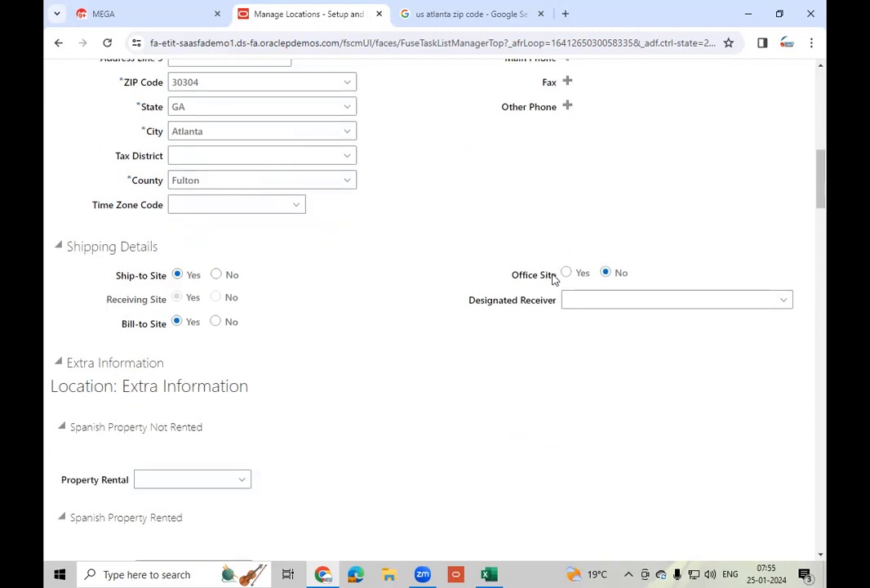
{"action": "scroll", "coordinate": [371, 394], "scroll_direction": "down", "scroll_amount": 4}
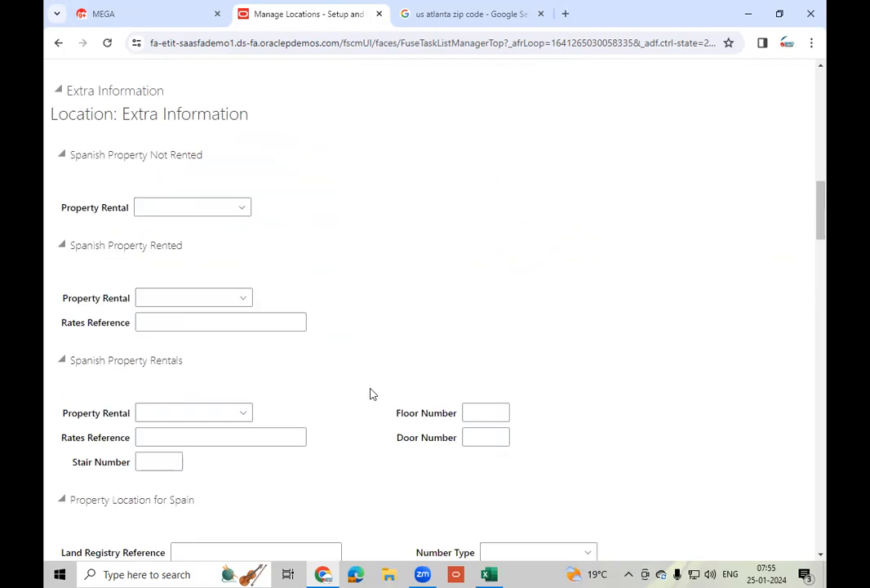
{"action": "scroll", "coordinate": [370, 394], "scroll_direction": "up", "scroll_amount": 3}
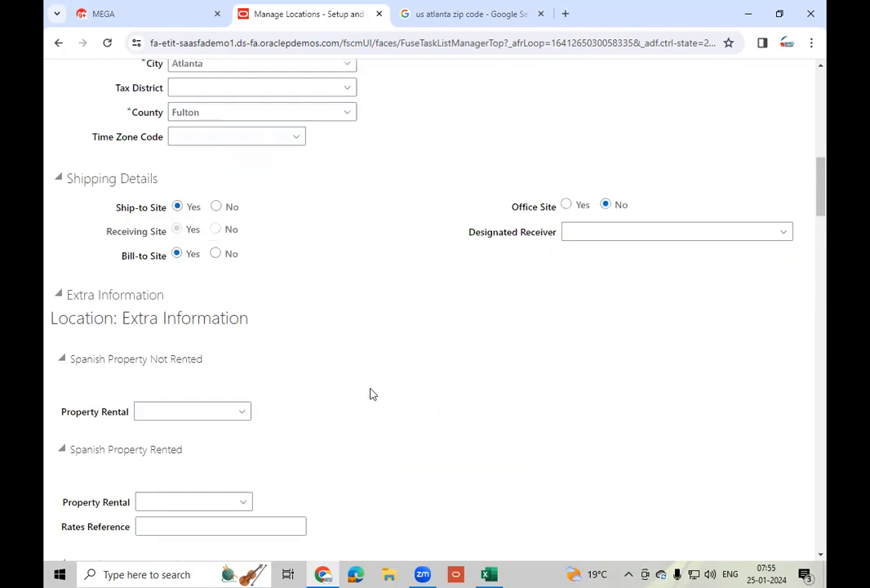
Set Office Site to Yes and review the Create Location page entries
{"action": "left_click", "coordinate": [565, 205]}
{"action": "scroll", "coordinate": [412, 334], "scroll_direction": "down", "scroll_amount": 2}
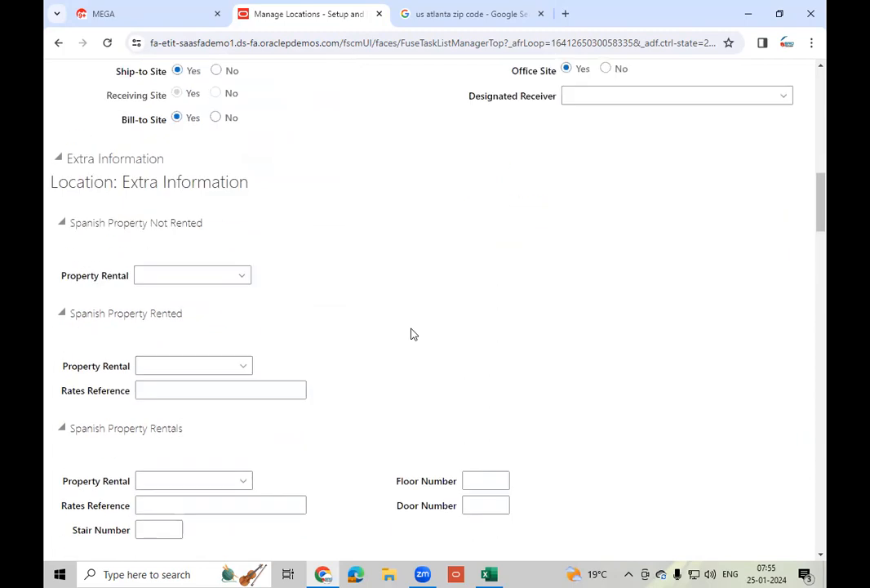
{"action": "scroll", "coordinate": [412, 334], "scroll_direction": "down", "scroll_amount": 6}
{"action": "scroll", "coordinate": [412, 333], "scroll_direction": "down", "scroll_amount": 6}
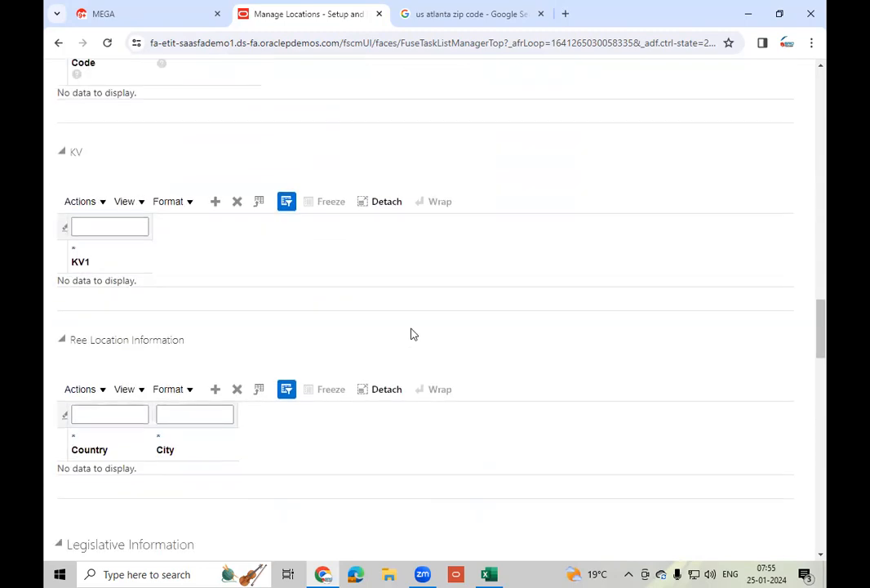
{"action": "scroll", "coordinate": [412, 334], "scroll_direction": "up", "scroll_amount": 18}
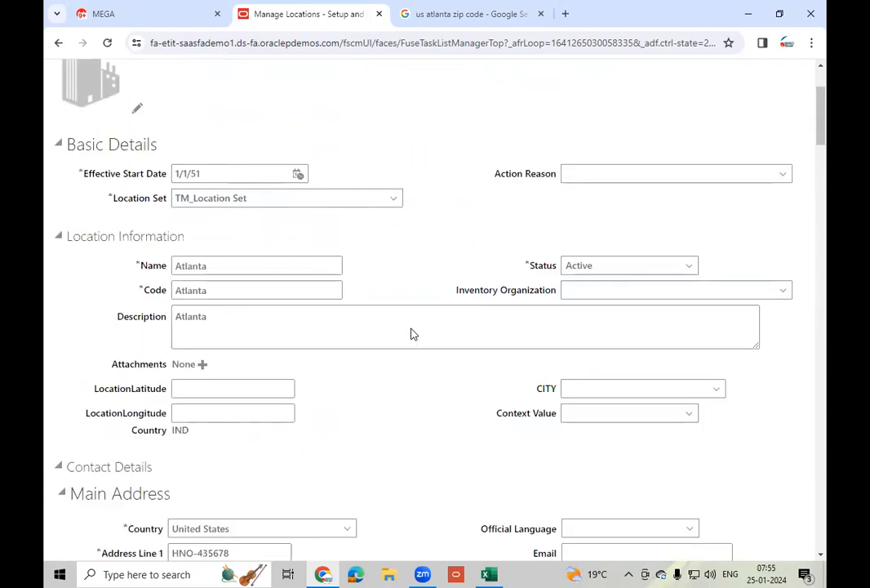
{"action": "scroll", "coordinate": [412, 333], "scroll_direction": "up", "scroll_amount": 2}
Save and submit the Atlanta location, finish Manage Locations, and return to the Excel notes
{"action": "left_click", "coordinate": [576, 145]}
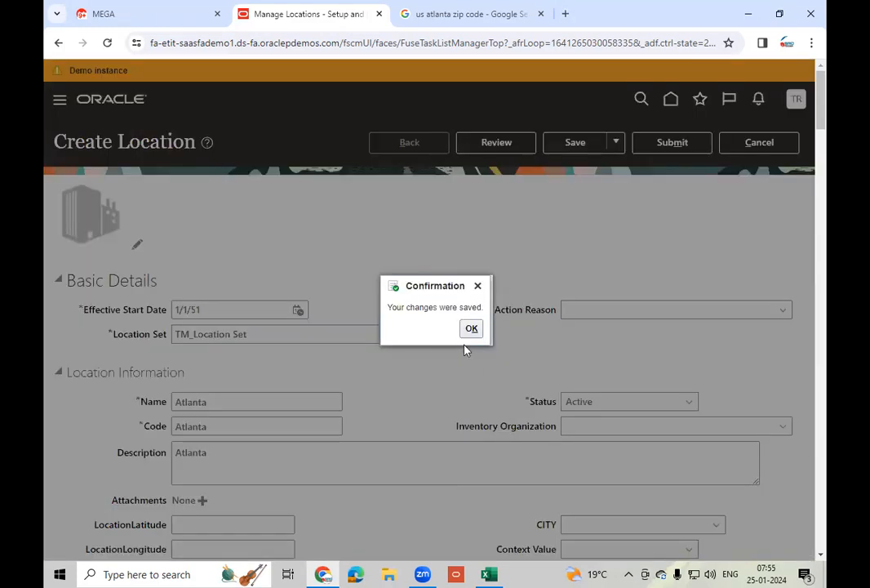
{"action": "left_click", "coordinate": [471, 329]}
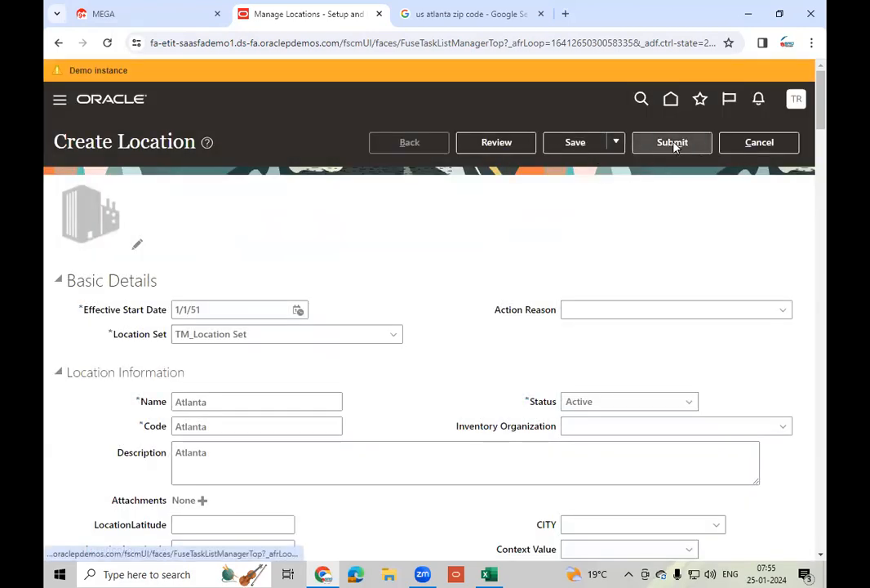
{"action": "left_click", "coordinate": [672, 143]}
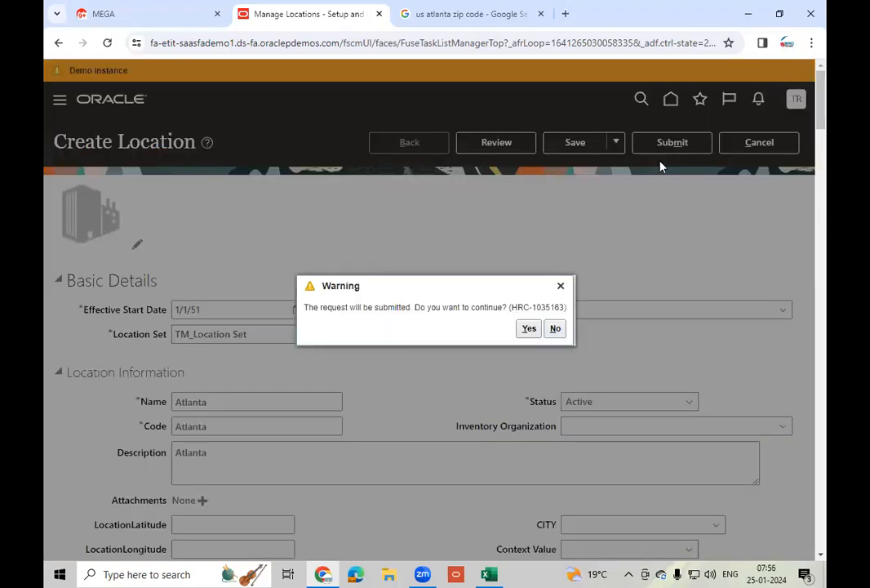
{"action": "left_click", "coordinate": [529, 328]}
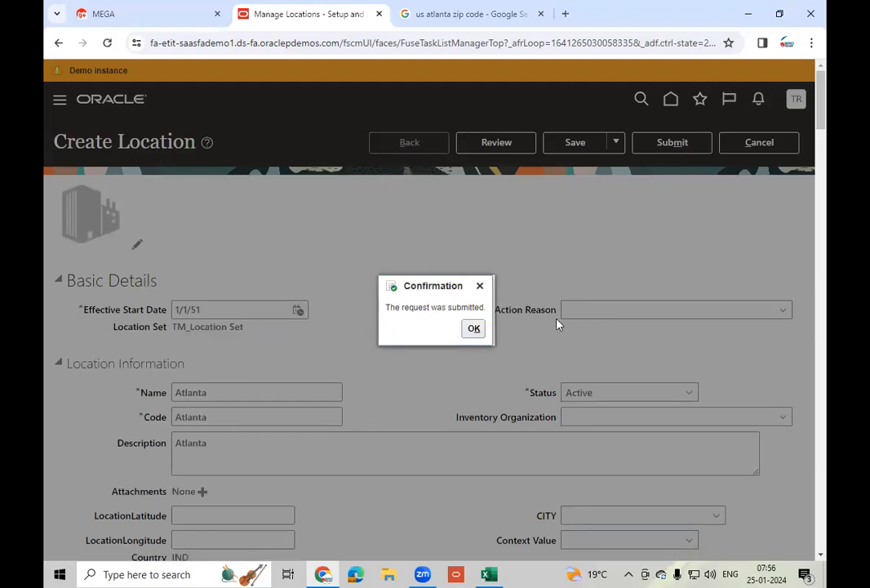
{"action": "left_click", "coordinate": [473, 328]}
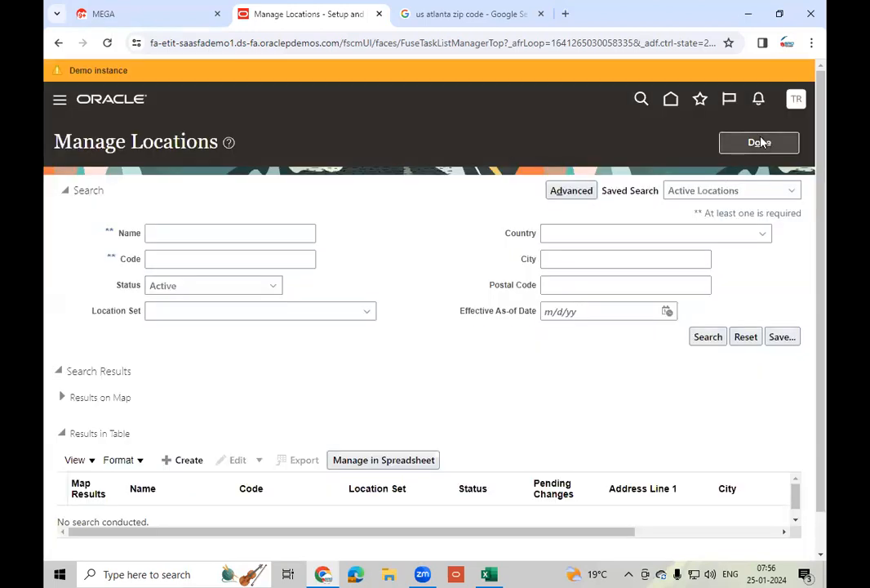
{"action": "left_click", "coordinate": [737, 142]}
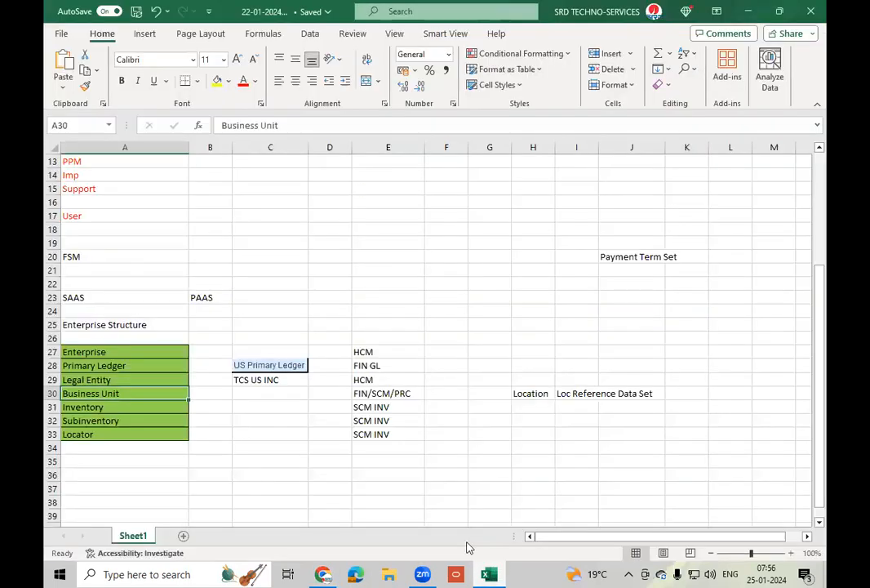
{"action": "left_click", "coordinate": [488, 573]}
Check the primary ledger and the legal entity TCS US INC in the Excel notes, then return to Oracle
{"action": "left_click", "coordinate": [279, 365]}
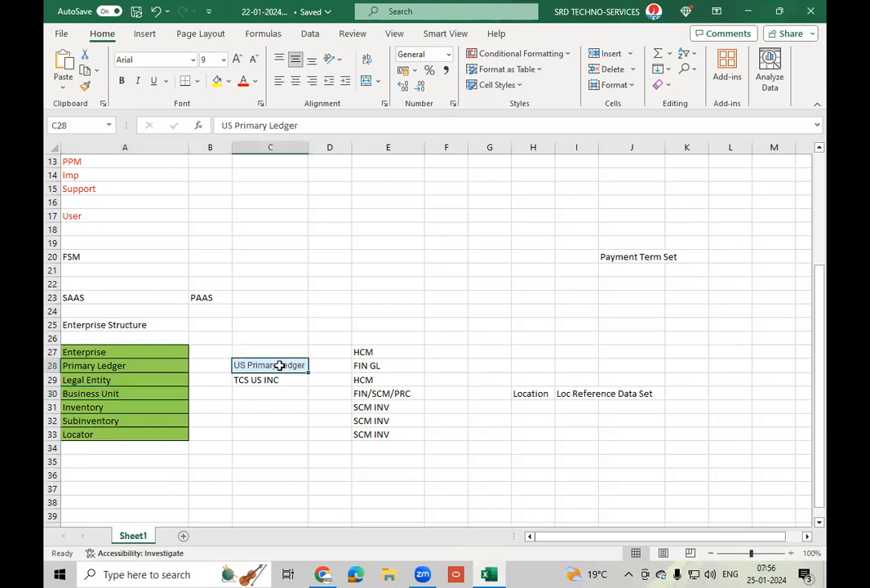
{"action": "left_click", "coordinate": [281, 380]}
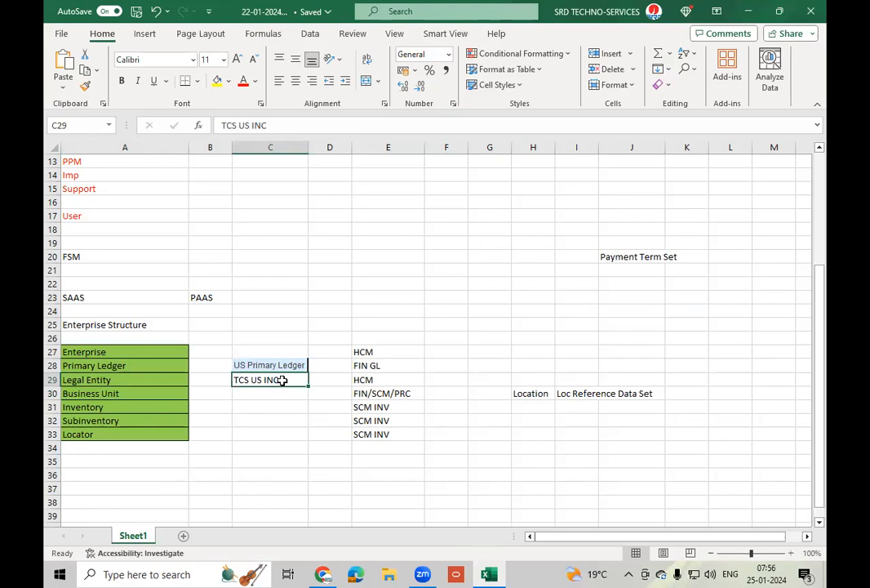
{"action": "left_click", "coordinate": [324, 574]}
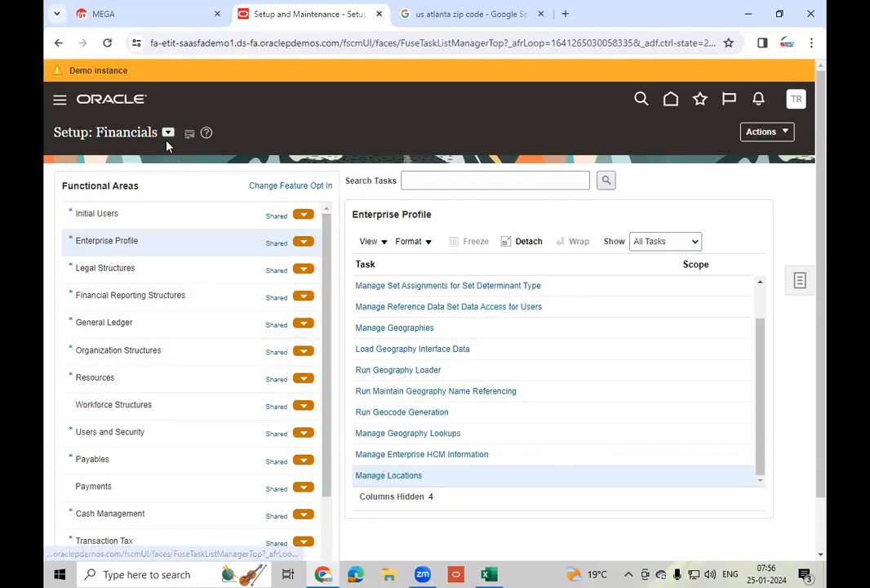
Open Manage Business Units under Organization Structures and begin creating a new business unit
{"action": "left_click", "coordinate": [179, 354]}
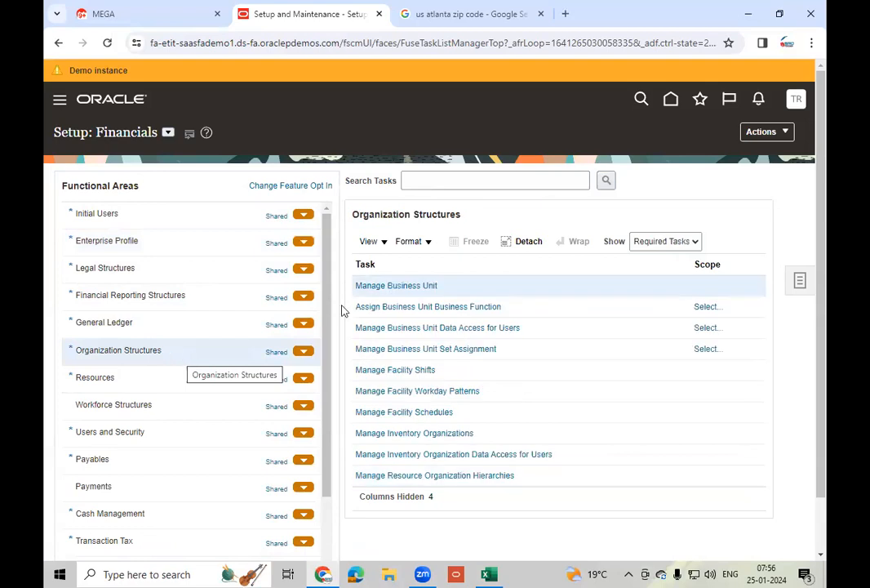
{"action": "left_click", "coordinate": [407, 287]}
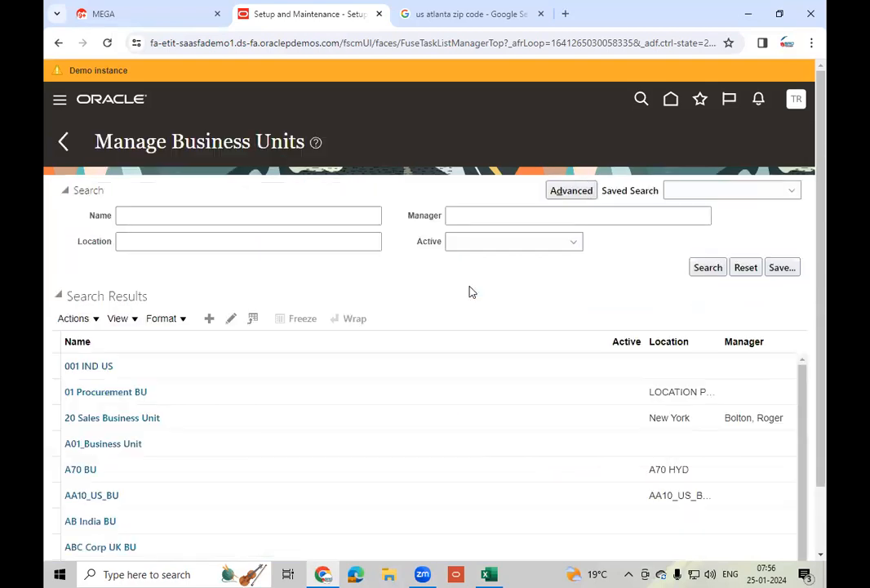
{"action": "left_click", "coordinate": [207, 318]}
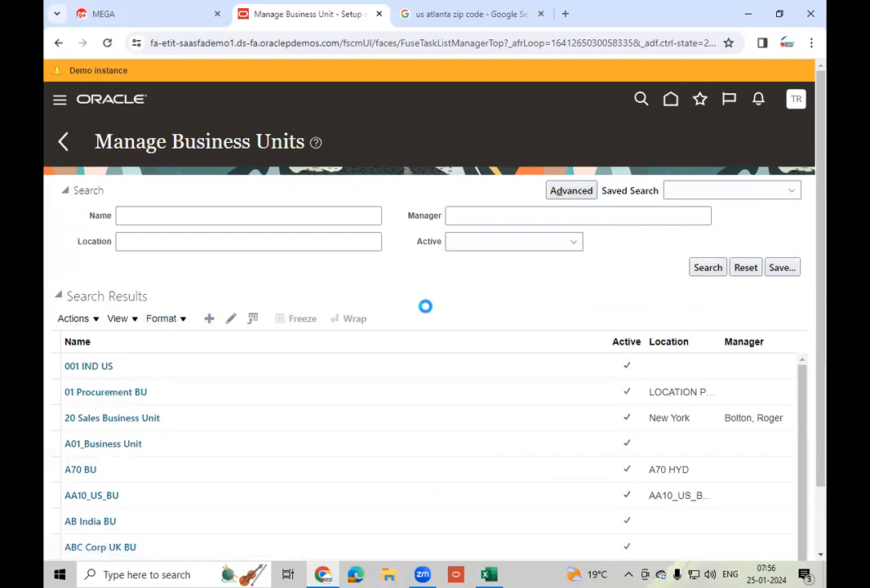
Enter TM_ATLANTA_BU as the new business unit's name
{"action": "left_click", "coordinate": [198, 193]}
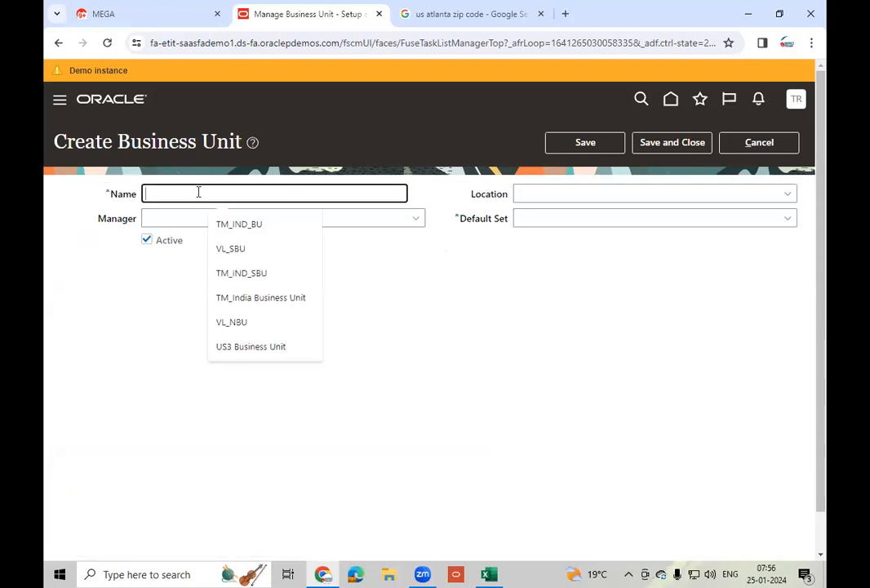
{"action": "type", "text": "TM_"}
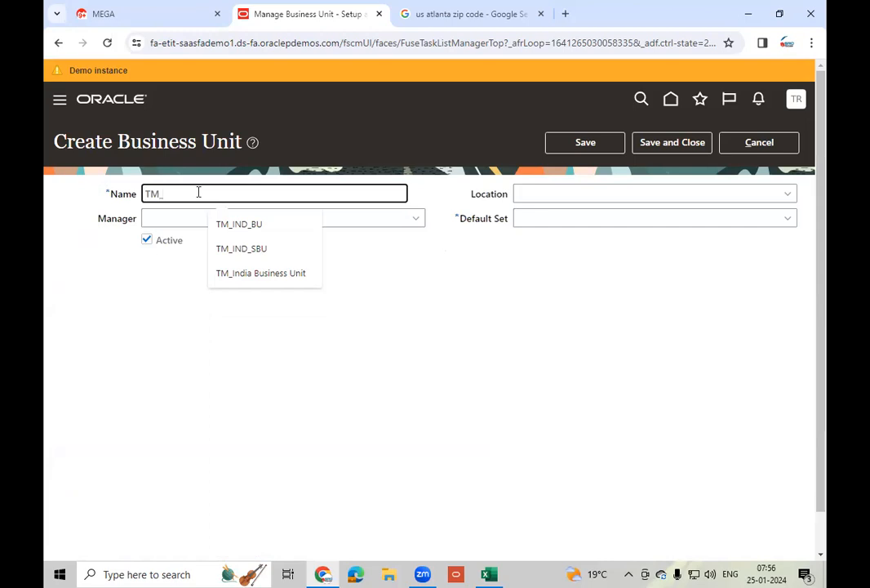
{"action": "type", "text": "A"}
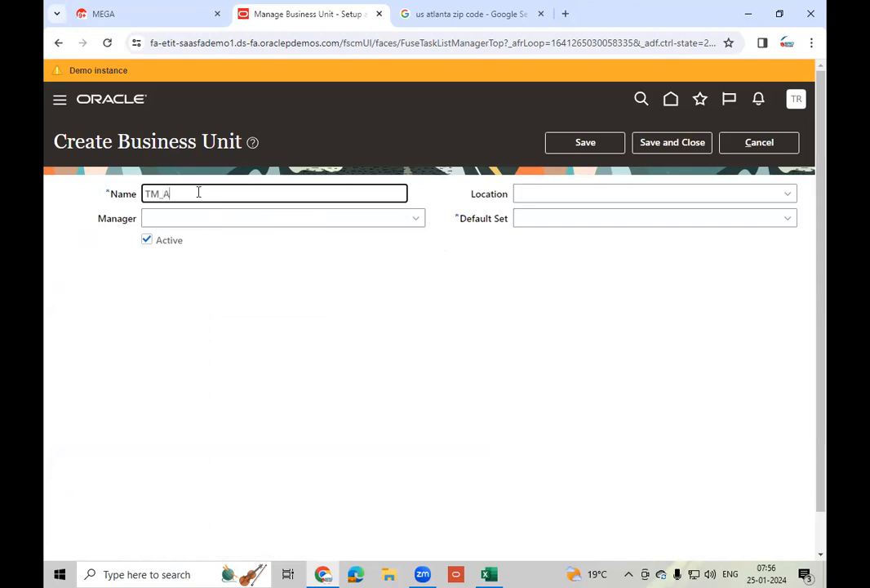
{"action": "type", "text": "TLANTA_BU"}
Search locations starting with 'At' and set the business unit's location to Atlanta
{"action": "left_click", "coordinate": [788, 197]}
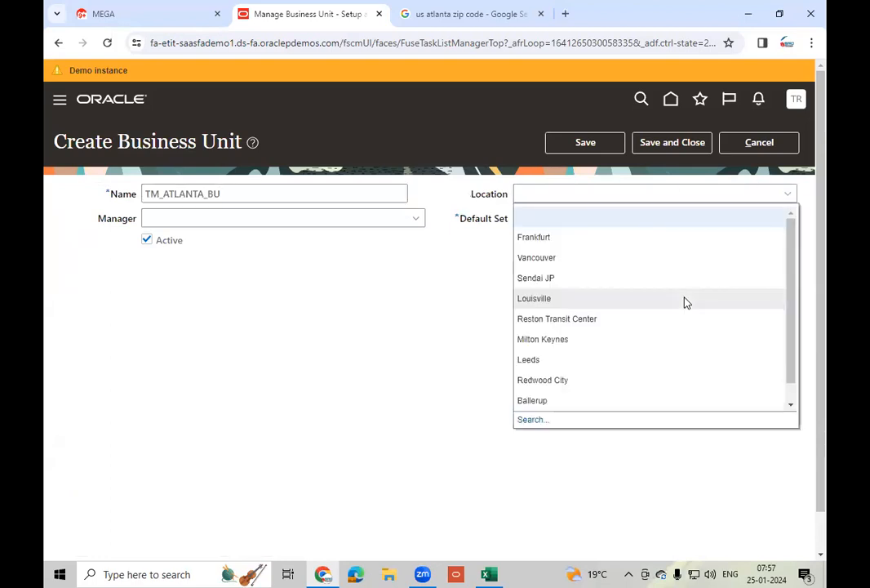
{"action": "left_click", "coordinate": [556, 422]}
{"action": "left_click", "coordinate": [419, 270]}
{"action": "type", "text": "At"}
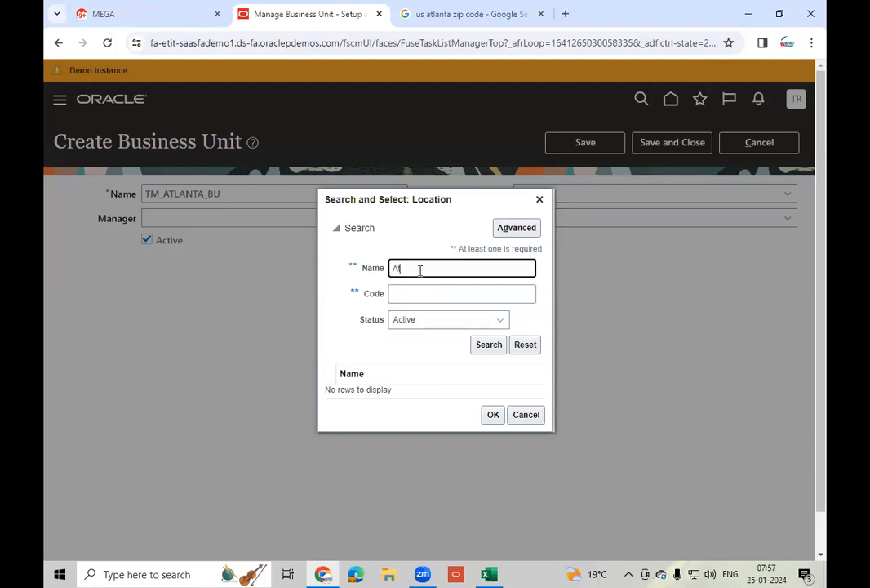
{"action": "left_click", "coordinate": [487, 346]}
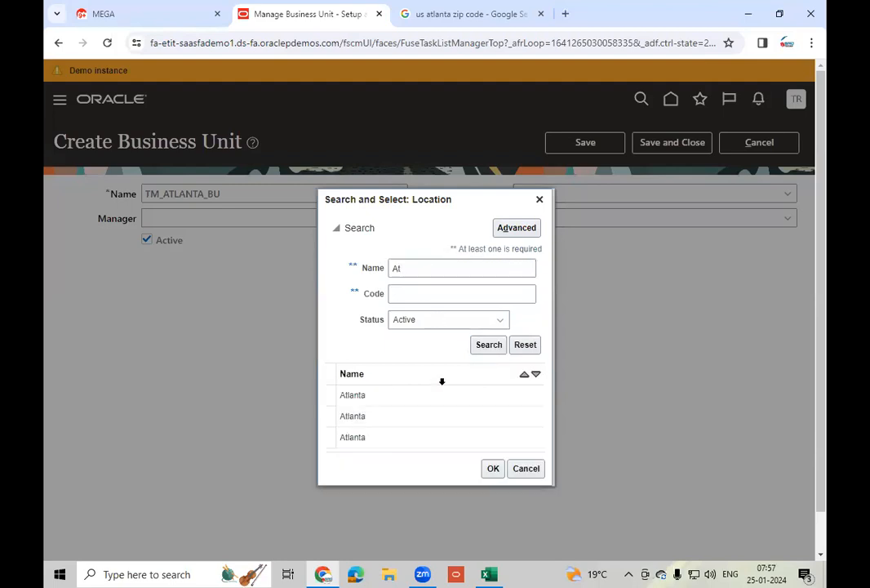
{"action": "left_click", "coordinate": [406, 370]}
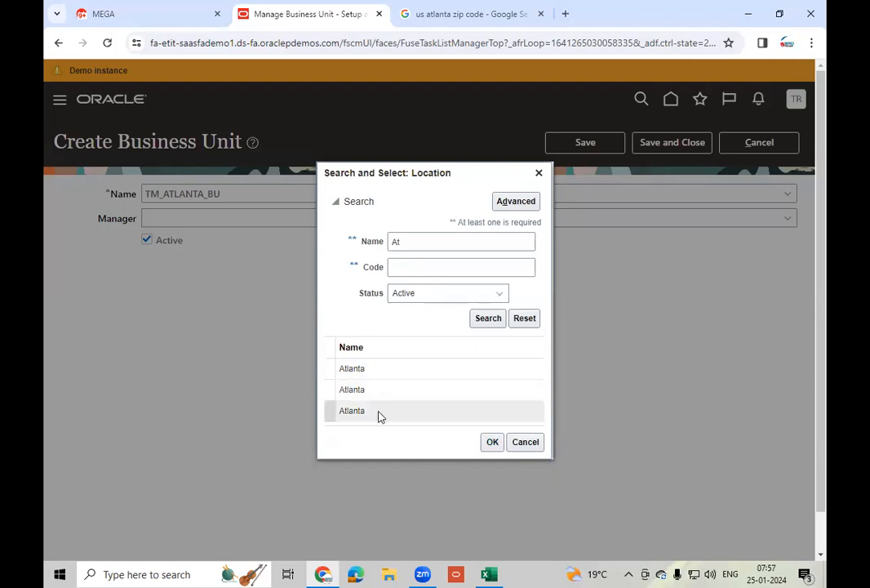
{"action": "left_click", "coordinate": [412, 378]}
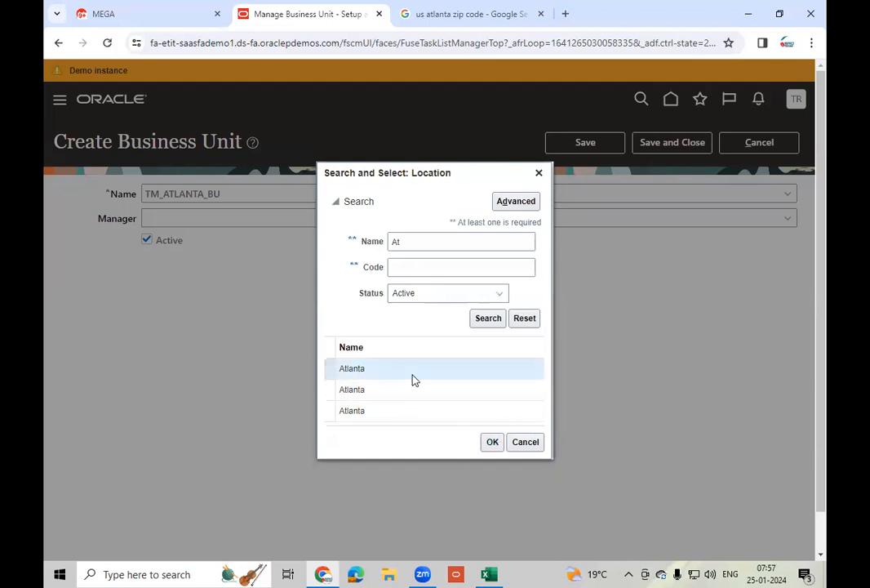
{"action": "left_click", "coordinate": [492, 442]}
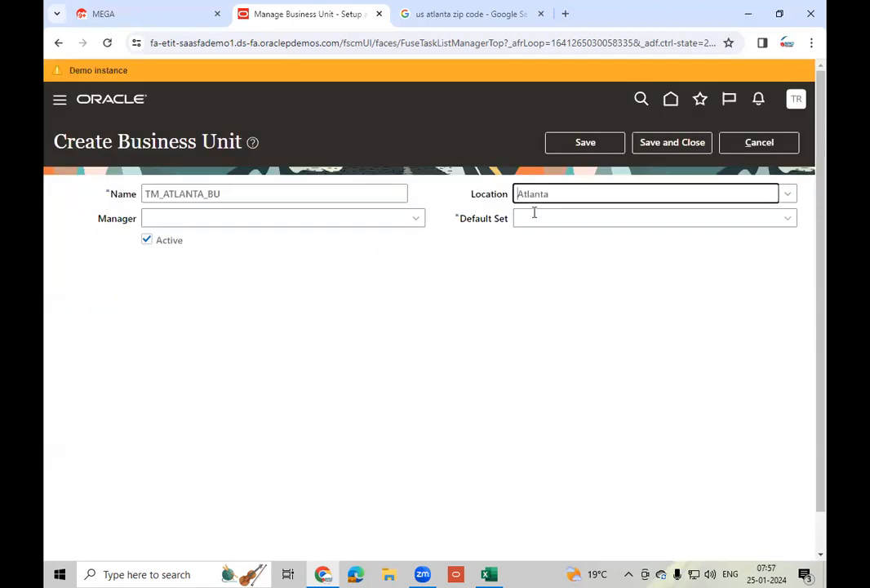
{"action": "left_click", "coordinate": [789, 221]}
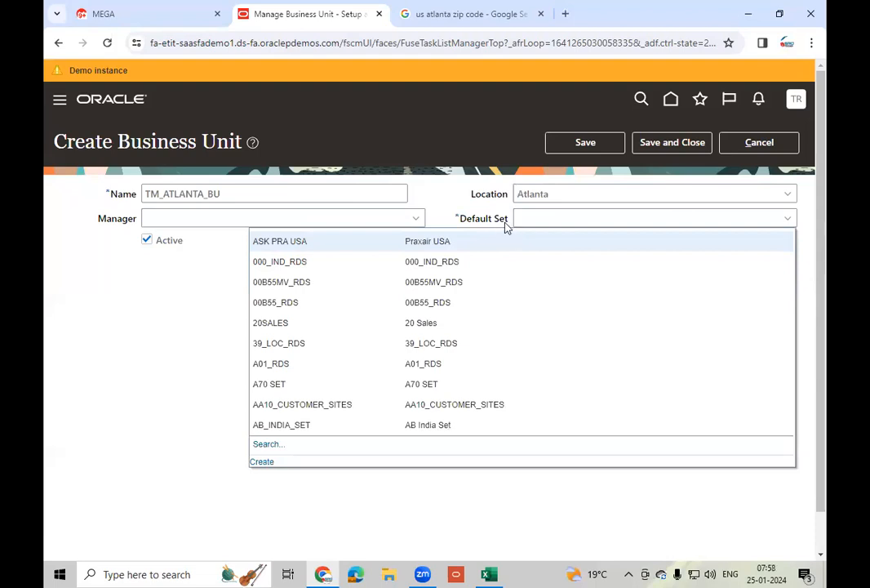
Search reference data set code 'COMM' and choose COMMON (Common Set) as the default set
{"action": "left_click", "coordinate": [268, 446]}
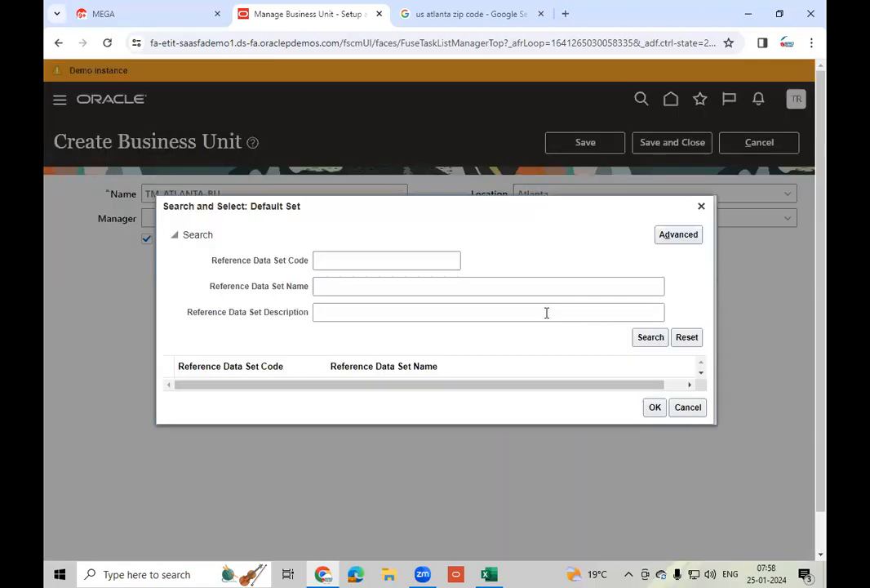
{"action": "left_click", "coordinate": [378, 261]}
{"action": "type", "text": "COMM"}
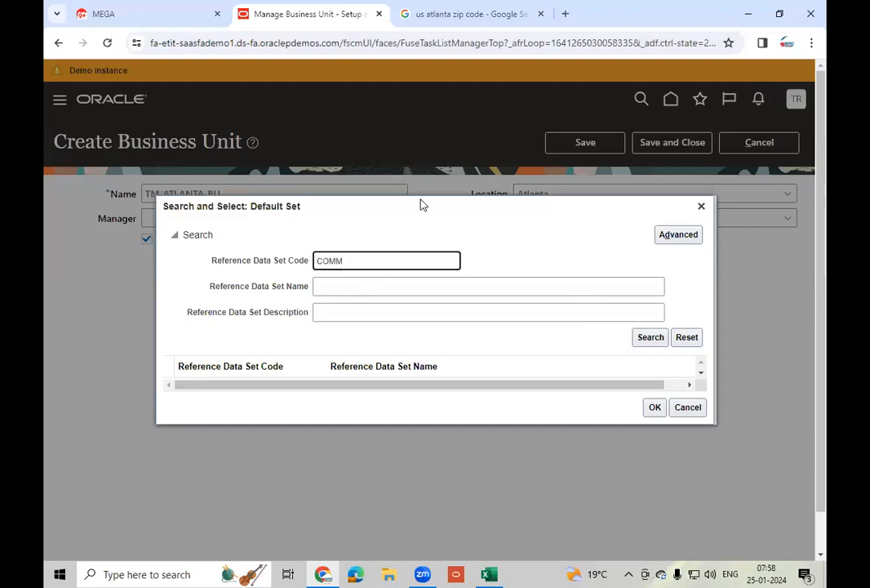
{"action": "left_click", "coordinate": [651, 337]}
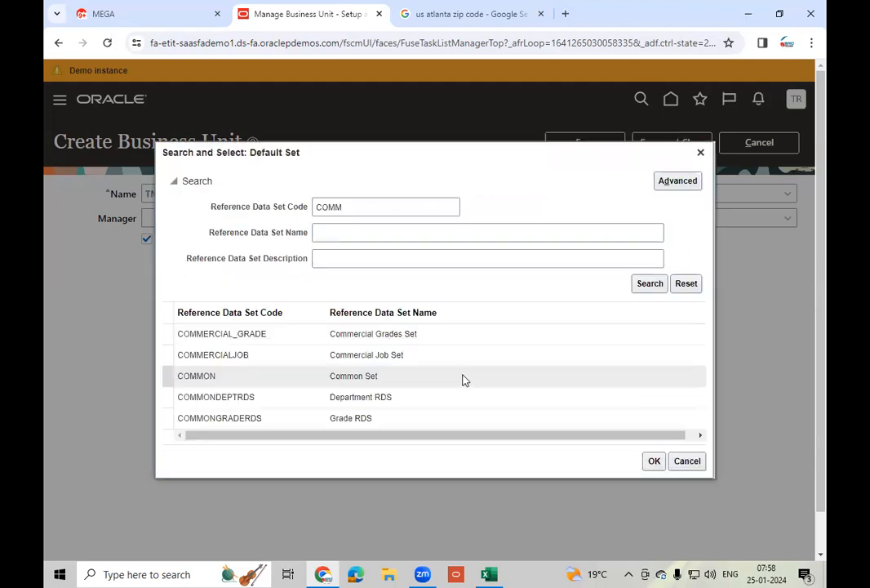
{"action": "left_click", "coordinate": [253, 380]}
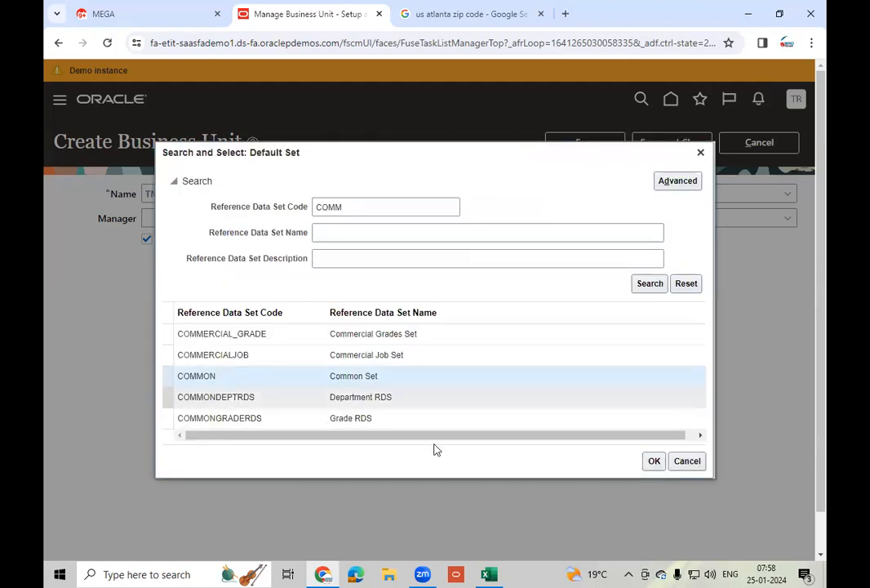
{"action": "left_click", "coordinate": [654, 461]}
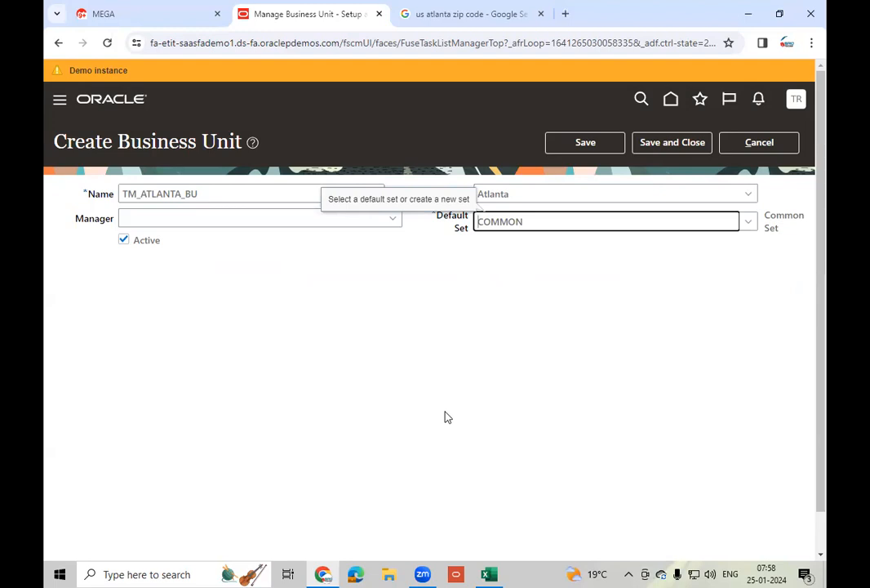
{"action": "left_click", "coordinate": [597, 422]}
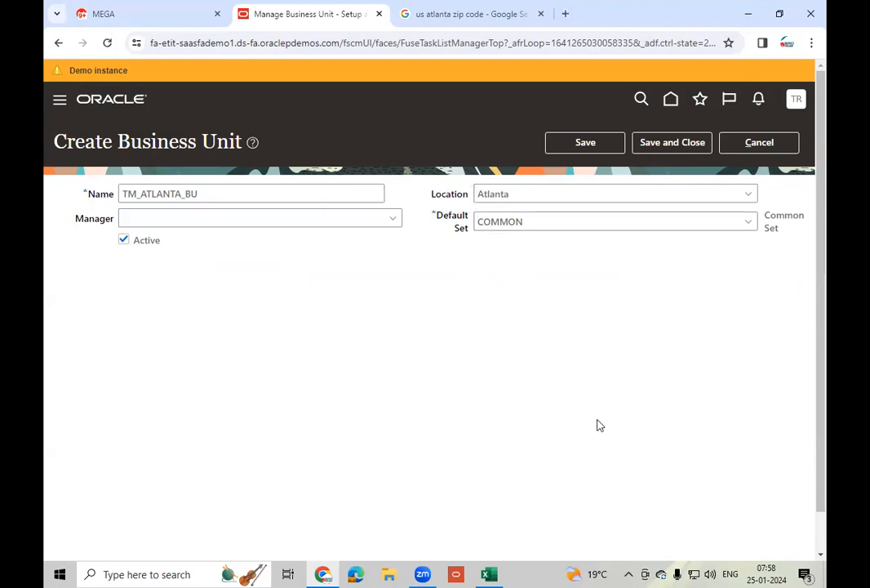
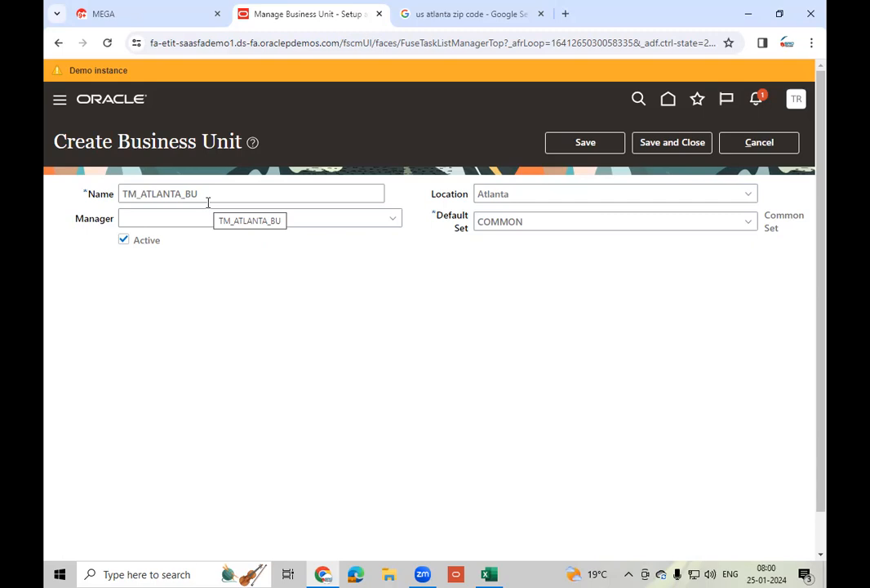
Save TM_ATLANTA_BU with location Atlanta and default set COMMON, then close the form
{"action": "left_click", "coordinate": [585, 142]}
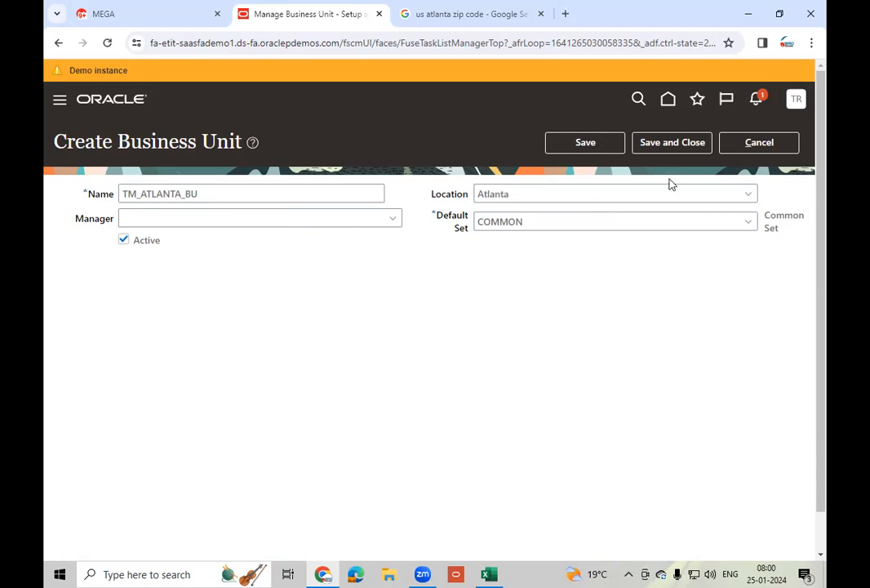
{"action": "left_click", "coordinate": [676, 152]}
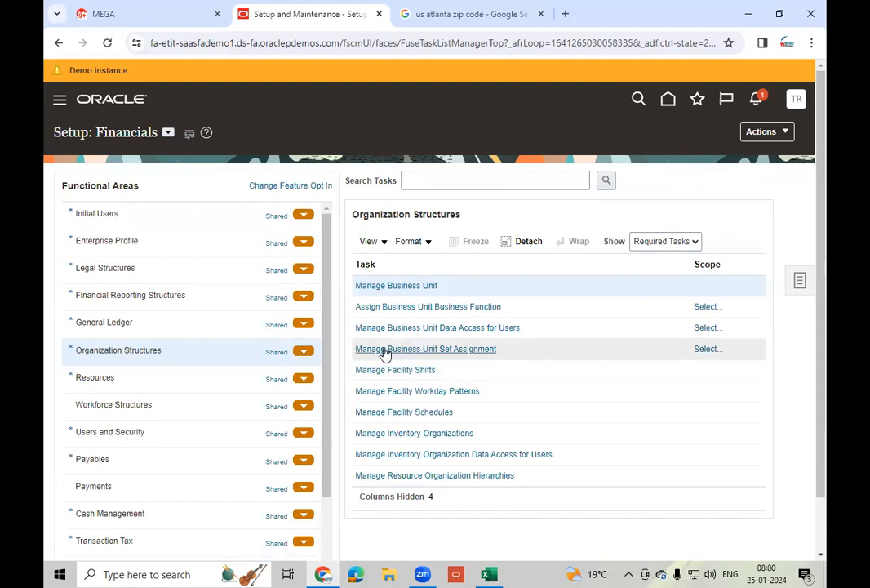
Start Manage Business Unit Set Assignment, scoped to a selected existing business unit
{"action": "left_click", "coordinate": [468, 354]}
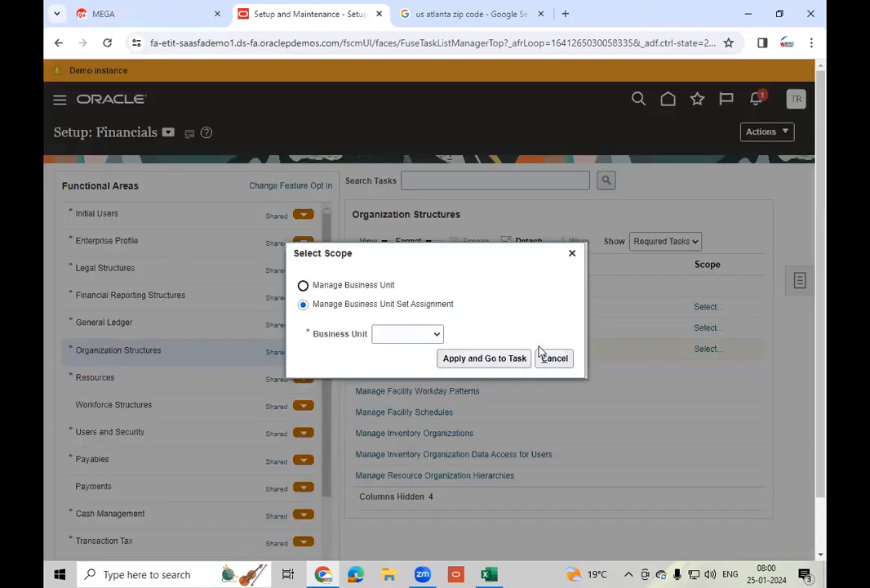
{"action": "left_click", "coordinate": [437, 334]}
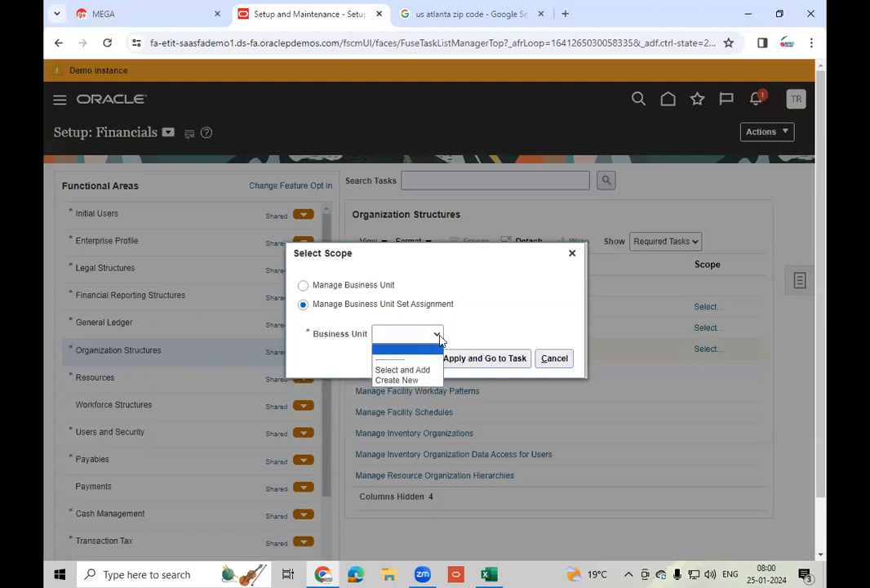
{"action": "left_click", "coordinate": [420, 372]}
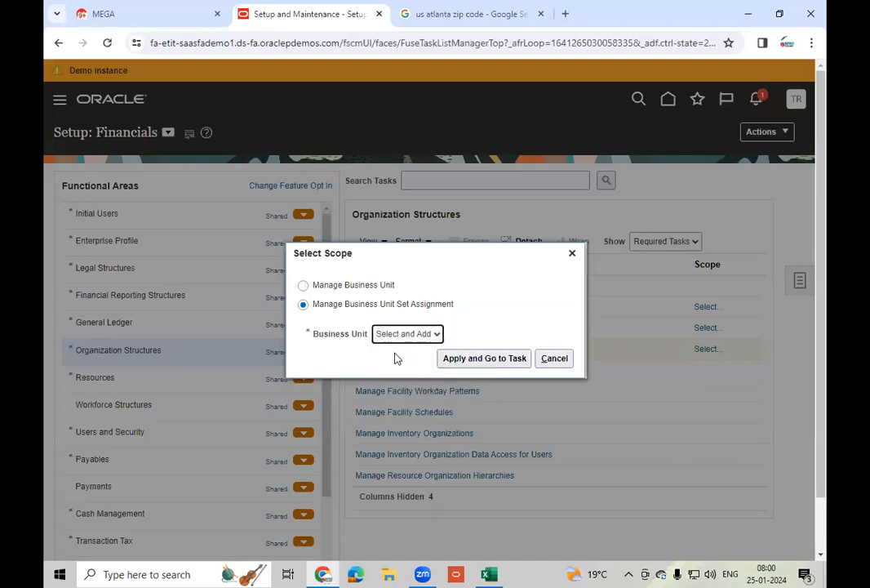
{"action": "left_click", "coordinate": [464, 359]}
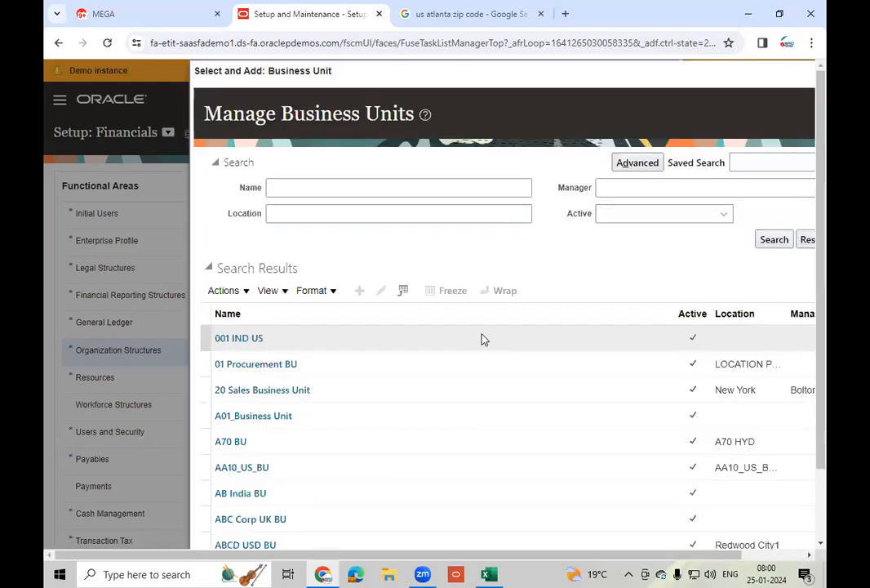
Search business units for 'TM' and choose TM_ATLANTA_BU as the task scope
{"action": "left_click", "coordinate": [318, 187]}
{"action": "type", "text": "TM"}
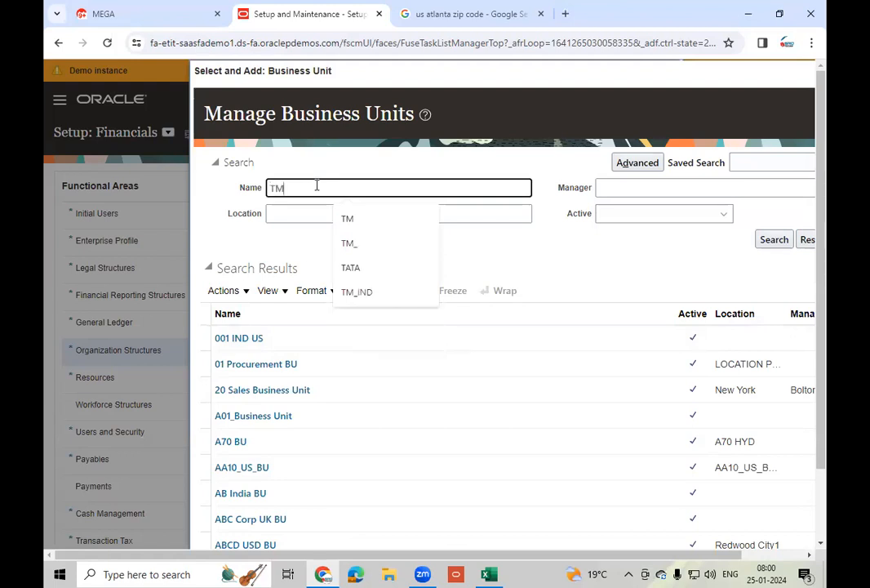
{"action": "left_click", "coordinate": [774, 239]}
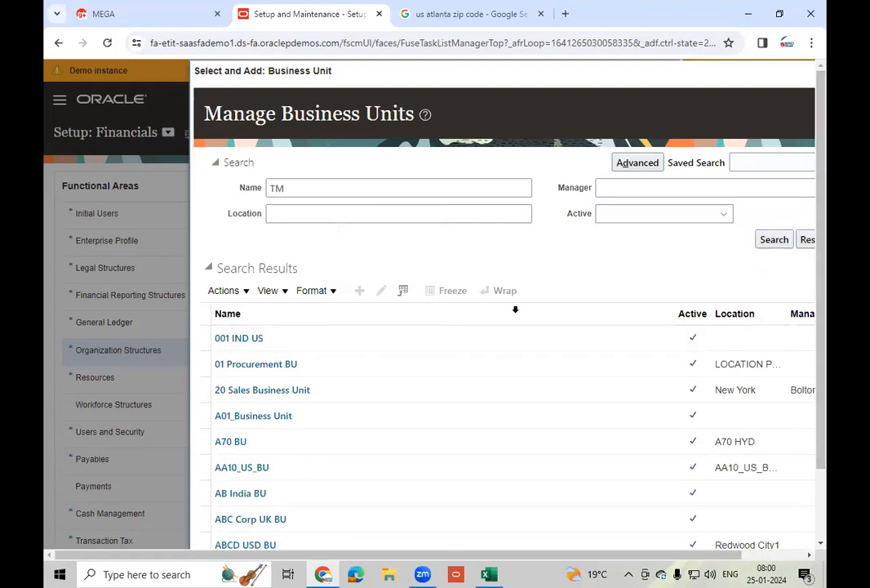
{"action": "left_click", "coordinate": [336, 358]}
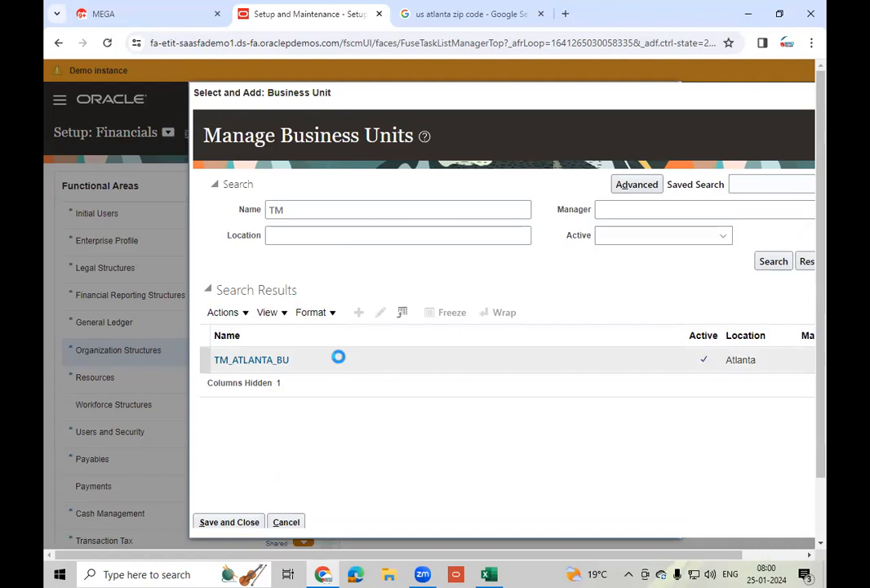
{"action": "left_click", "coordinate": [231, 521]}
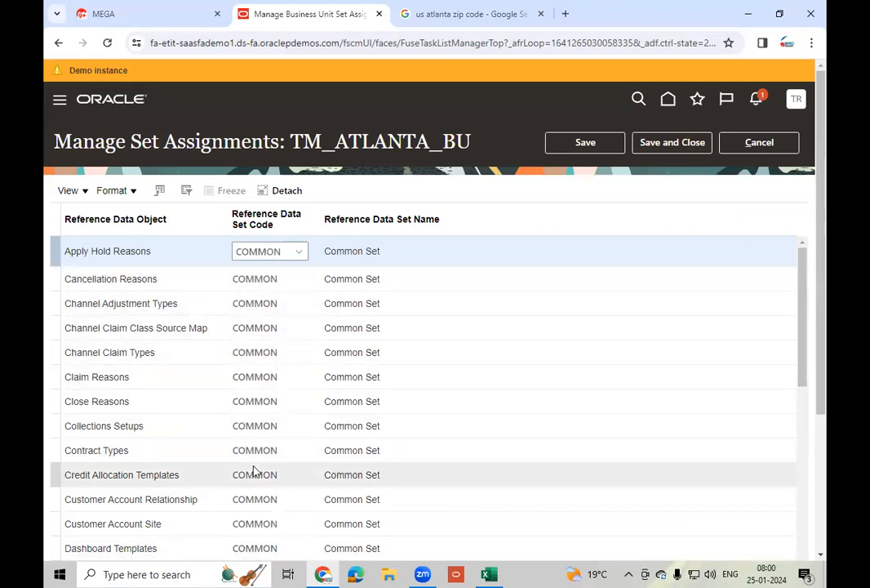
Assign reference data set TMLOCSET (TM_Location Set) to the Locations row
{"action": "left_click", "coordinate": [821, 555]}
{"action": "left_click", "coordinate": [821, 555]}
{"action": "left_click", "coordinate": [821, 555]}
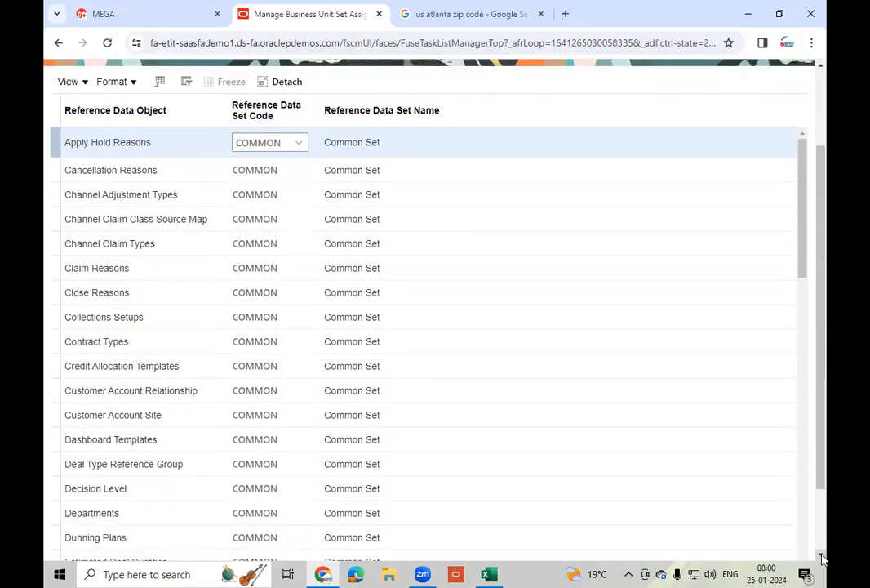
{"action": "left_click", "coordinate": [821, 555]}
{"action": "left_click", "coordinate": [821, 554]}
{"action": "left_click", "coordinate": [821, 555]}
{"action": "left_click", "coordinate": [821, 555]}
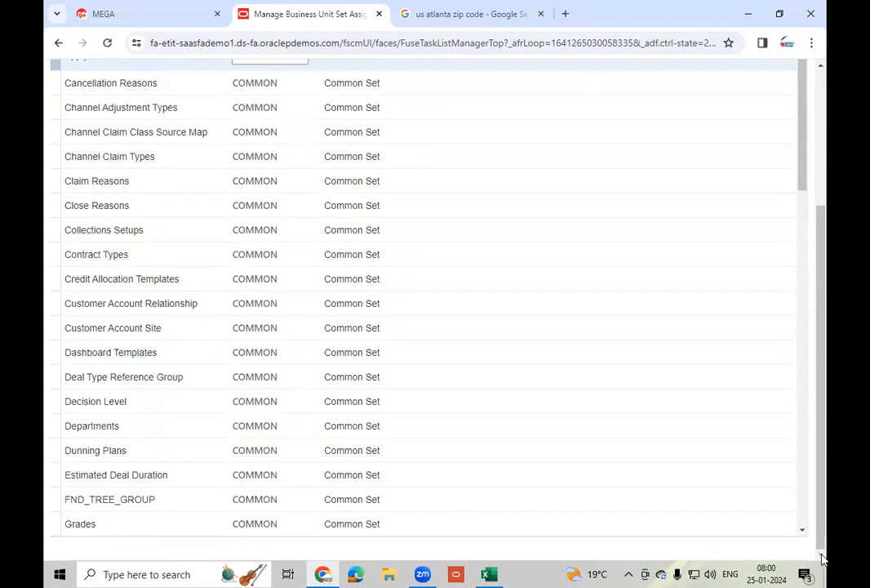
{"action": "left_click", "coordinate": [803, 530]}
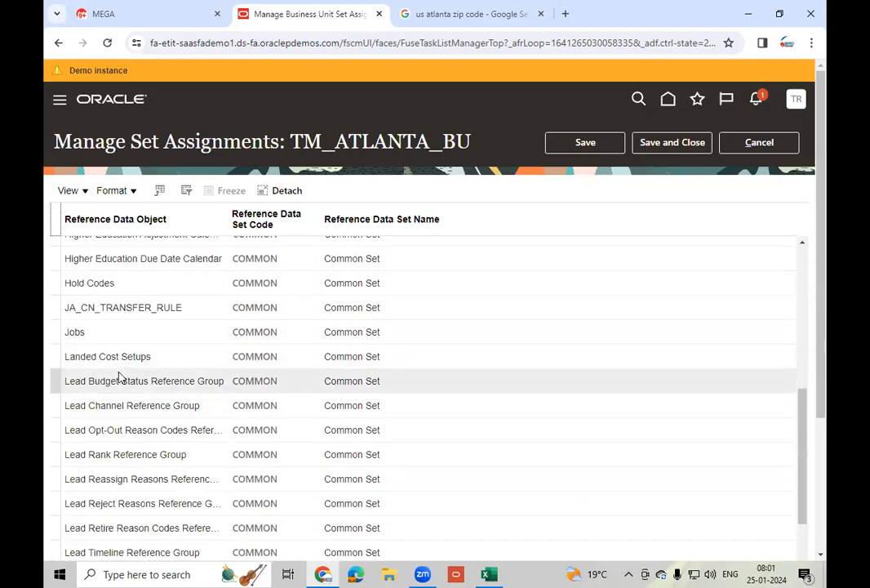
{"action": "left_click", "coordinate": [821, 555]}
{"action": "left_click", "coordinate": [821, 555]}
{"action": "left_click", "coordinate": [821, 555]}
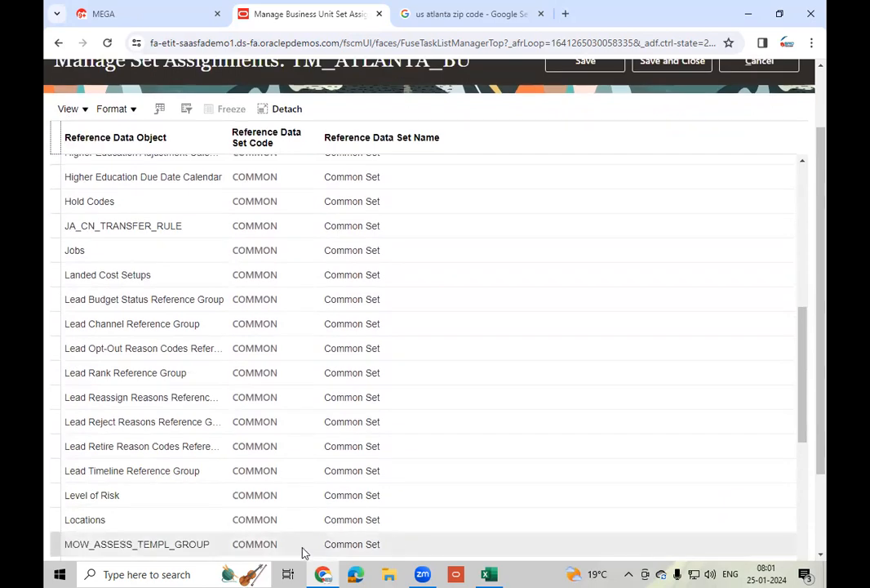
{"action": "left_click", "coordinate": [145, 520]}
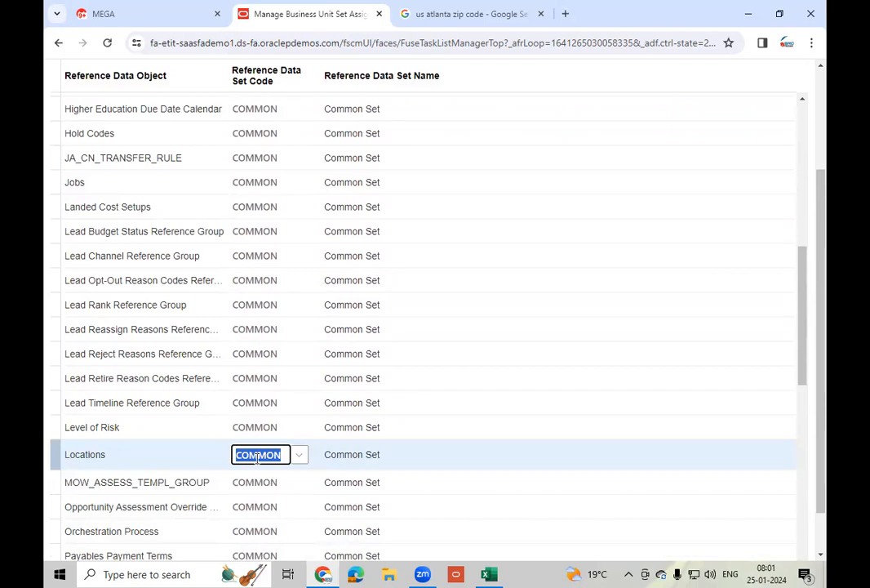
{"action": "type", "text": "TM"}
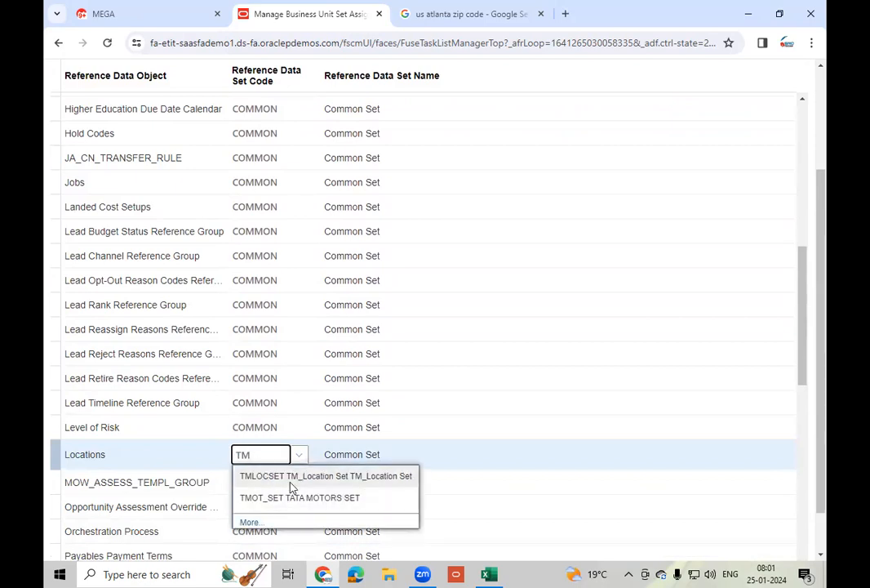
{"action": "left_click", "coordinate": [327, 483]}
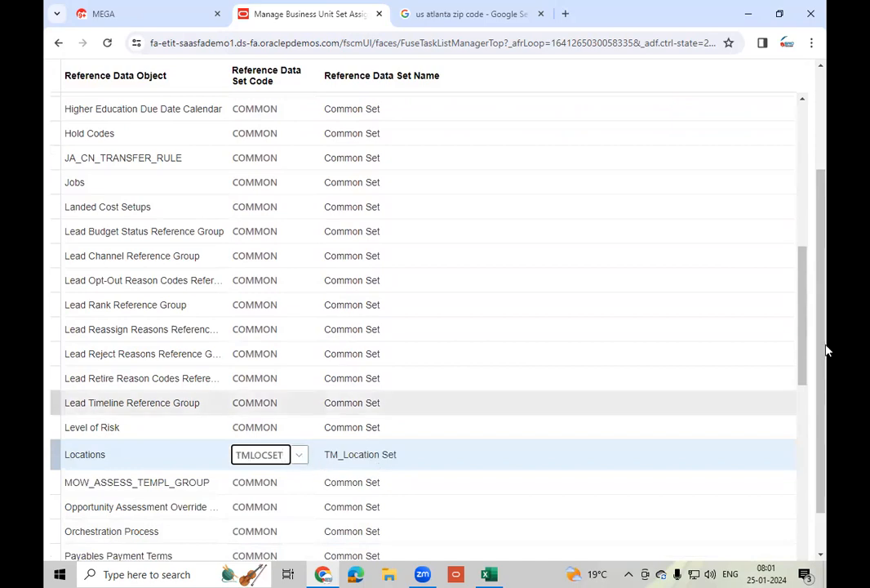
Scroll through the assignment list to review the objects still on COMMON
{"action": "scroll", "coordinate": [824, 364], "scroll_direction": "up", "scroll_amount": 3}
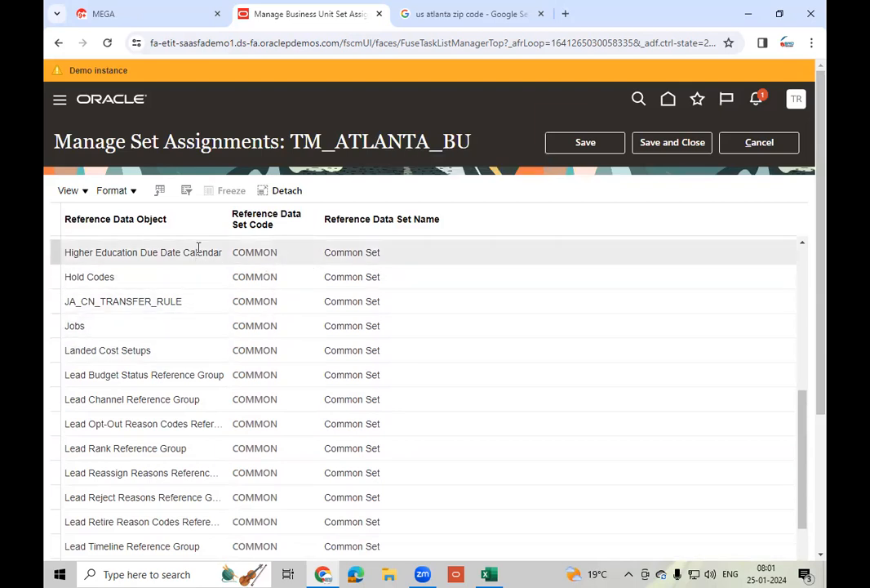
{"action": "left_click_drag", "start_coordinate": [824, 401], "coordinate": [822, 541]}
{"action": "left_click", "coordinate": [803, 541]}
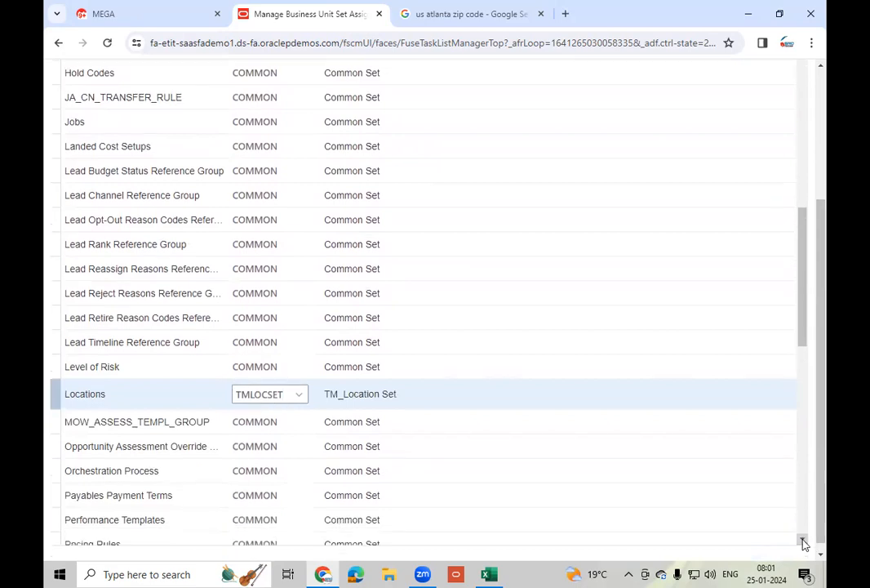
{"action": "left_click", "coordinate": [803, 543]}
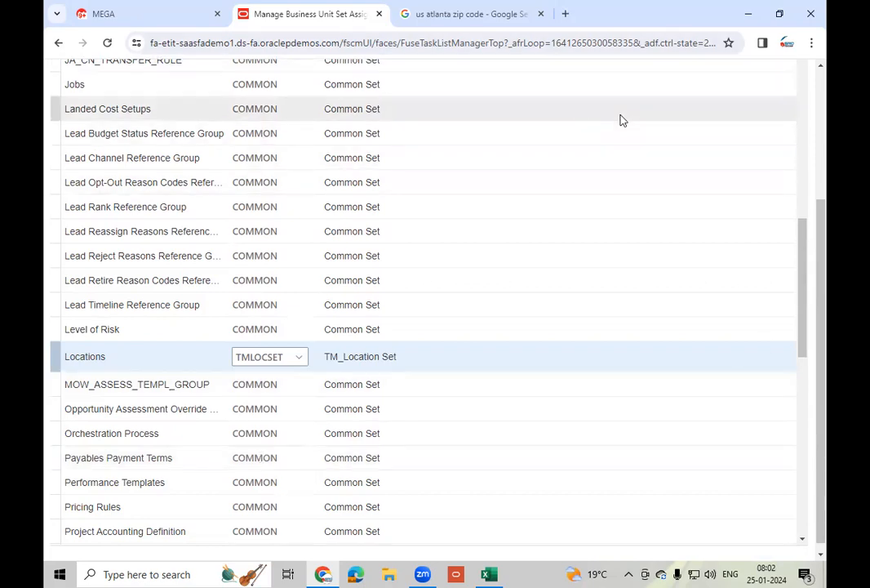
{"action": "scroll", "coordinate": [680, 169], "scroll_direction": "up", "scroll_amount": 3}
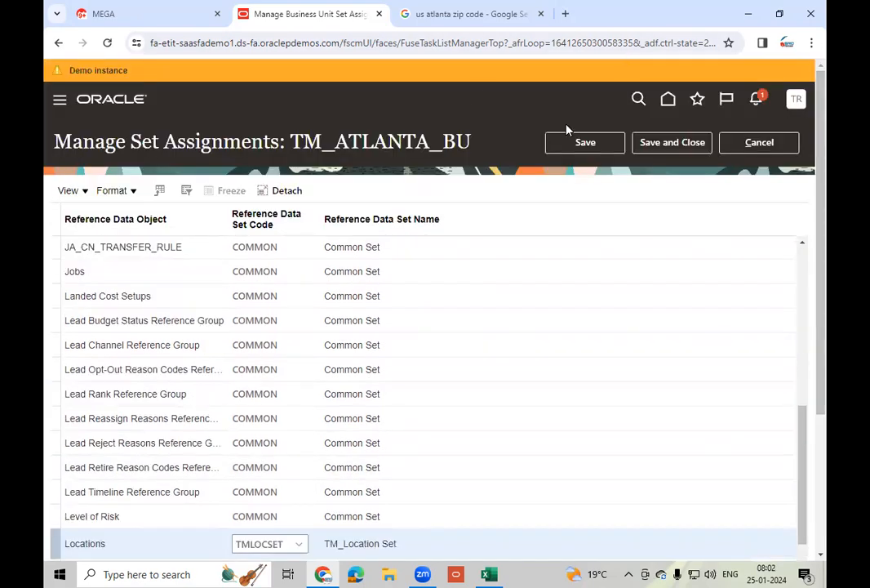
Save and close the TM_ATLANTA_BU set assignments
{"action": "left_click", "coordinate": [675, 150]}
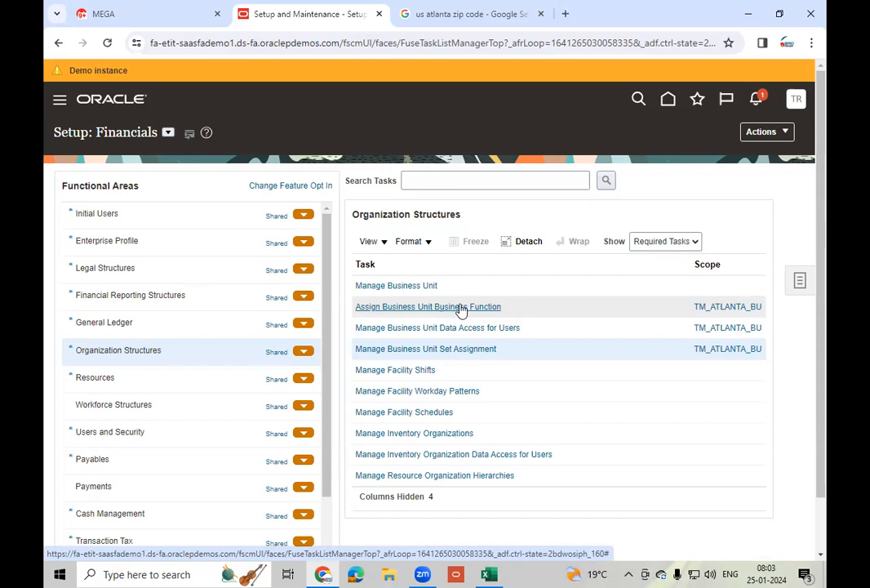
{"action": "left_click", "coordinate": [462, 308]}
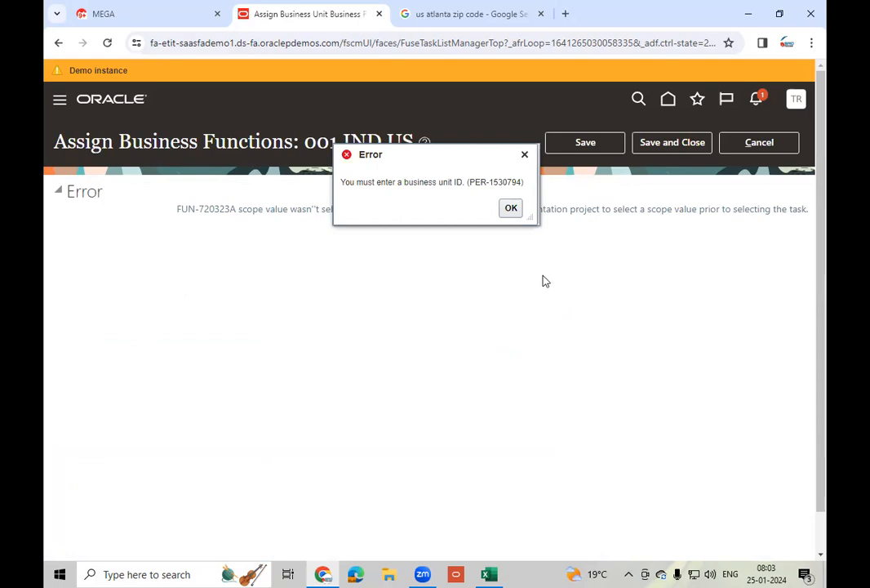
{"action": "left_click", "coordinate": [511, 209]}
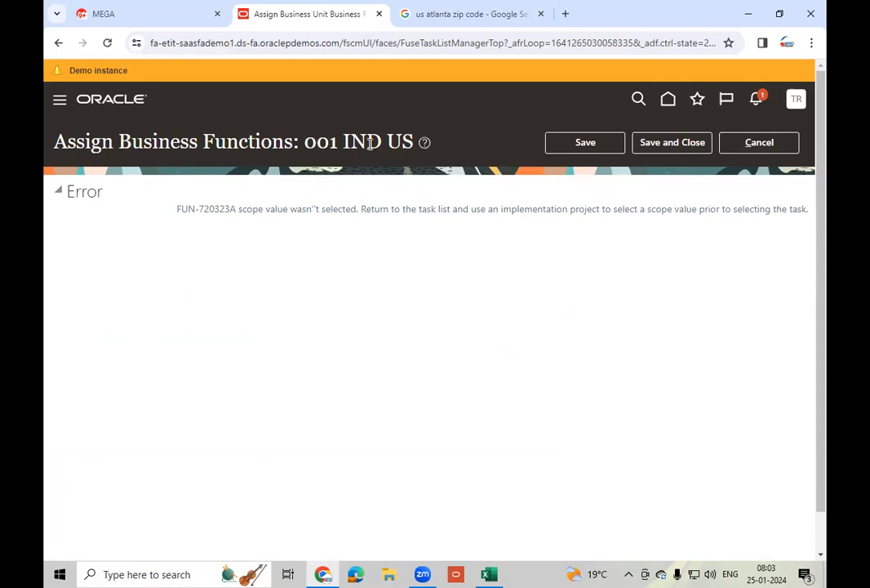
{"action": "left_click", "coordinate": [752, 142]}
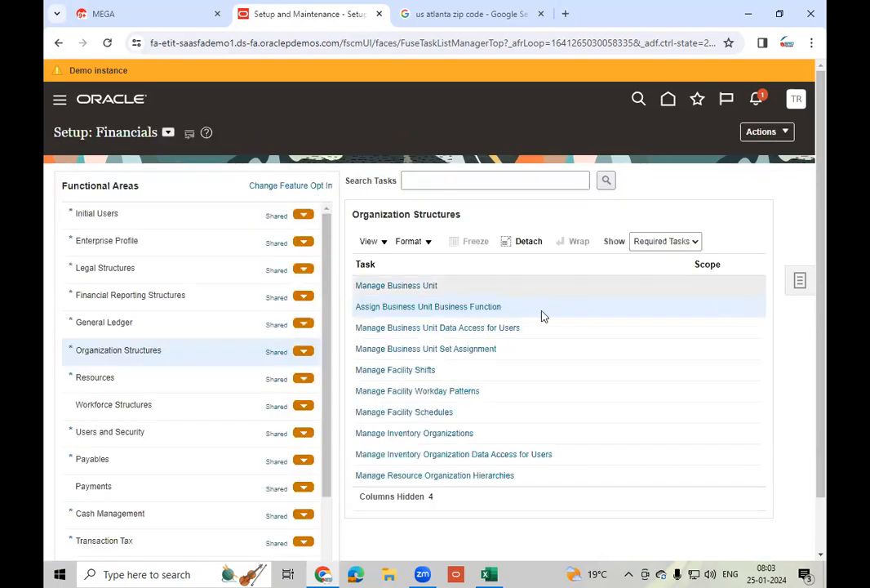
{"action": "left_click", "coordinate": [451, 308]}
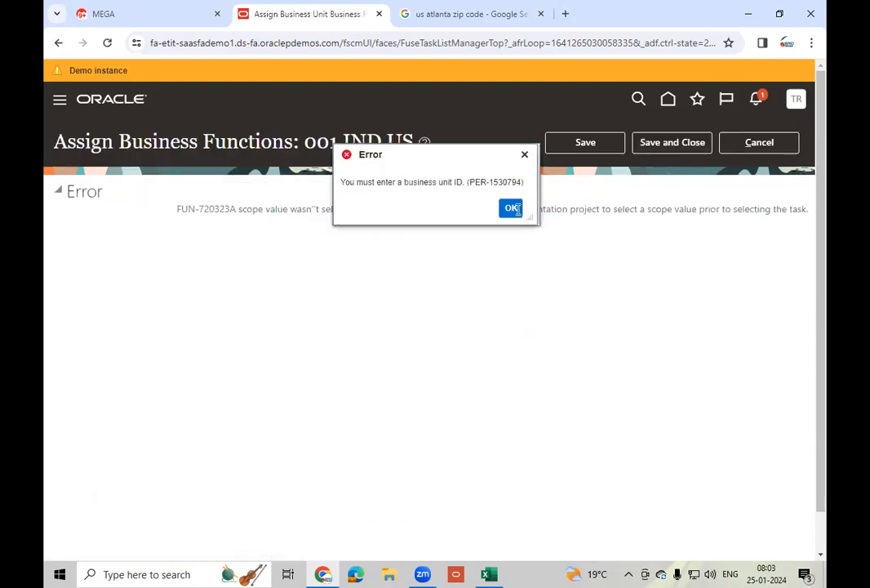
{"action": "left_click", "coordinate": [512, 208]}
{"action": "left_click", "coordinate": [759, 142]}
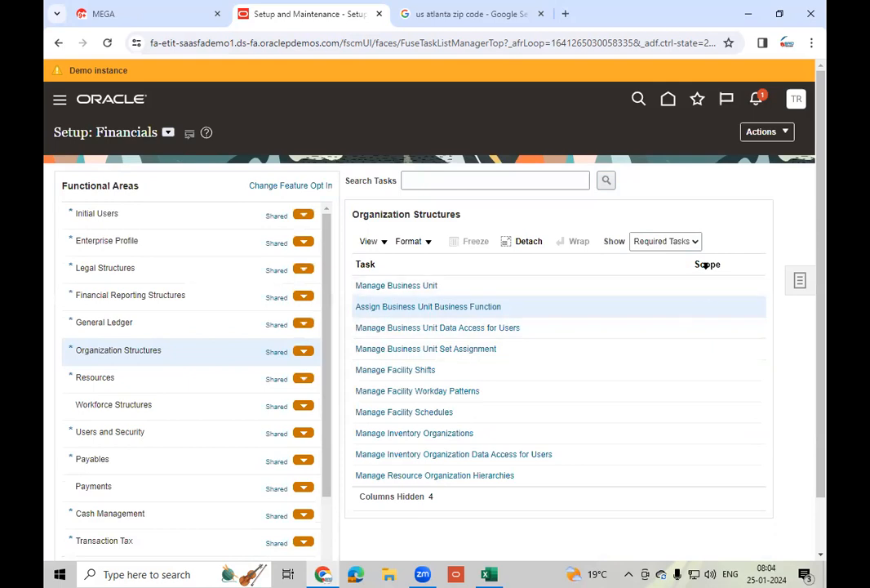
Show all hidden task columns, adding Help, Predecessor Tasks, Notes and Actions
{"action": "left_click", "coordinate": [382, 245]}
{"action": "mouse_move", "coordinate": [466, 290]}
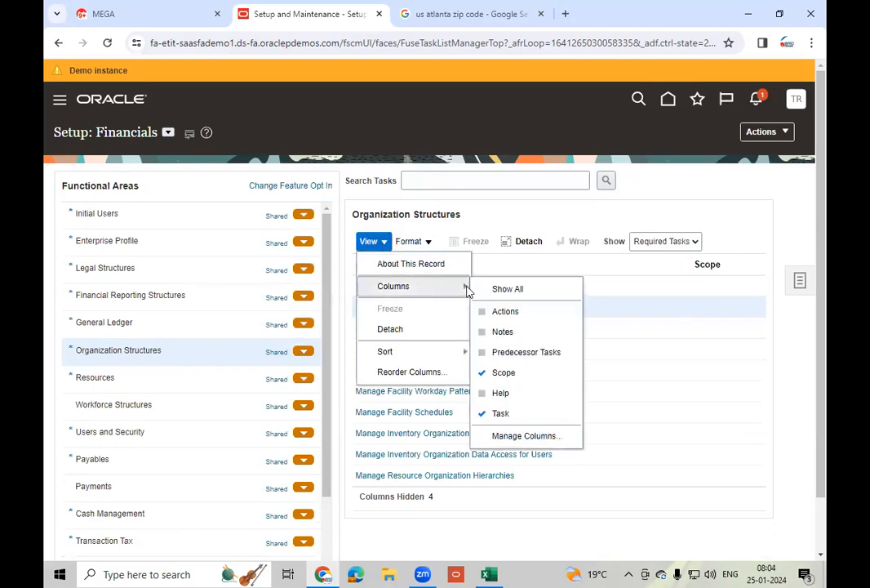
{"action": "left_click", "coordinate": [500, 292]}
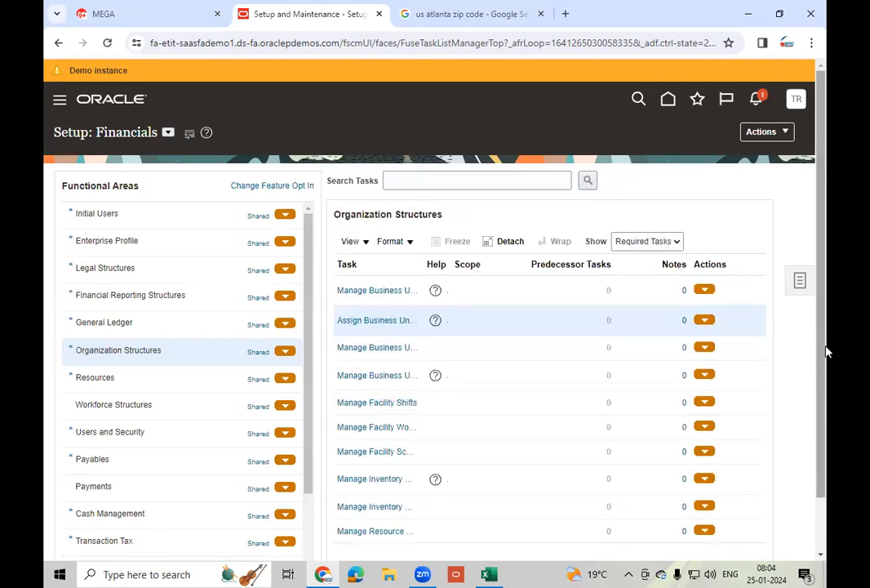
{"action": "scroll", "coordinate": [826, 351], "scroll_direction": "down", "scroll_amount": 2}
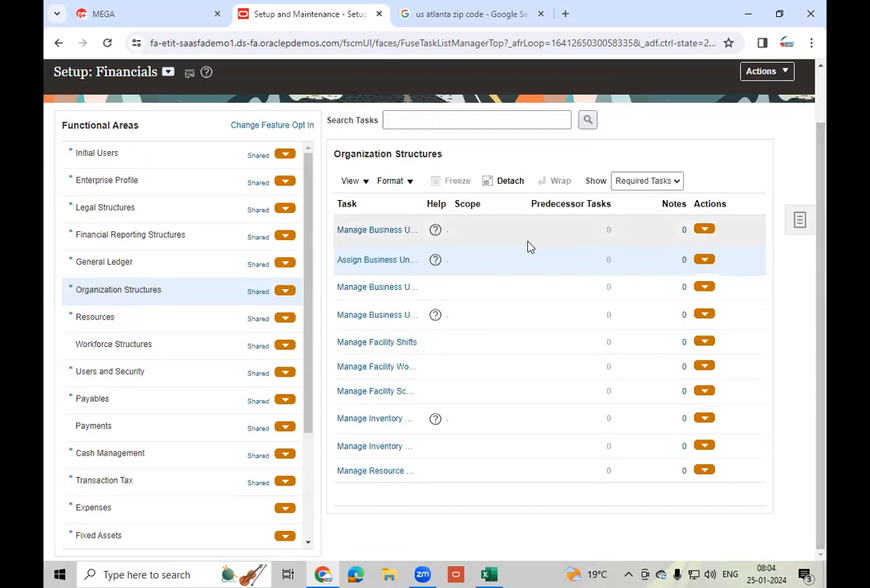
{"action": "left_click", "coordinate": [462, 231]}
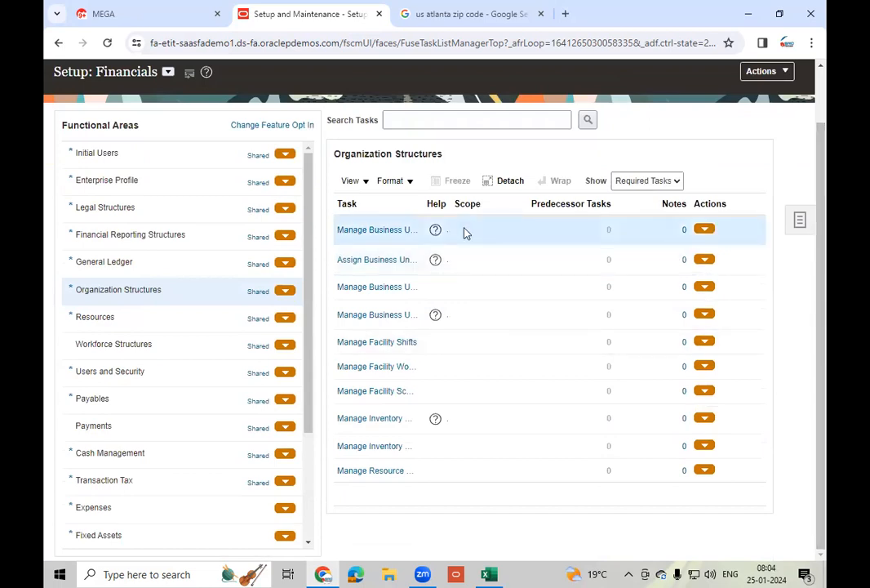
Switch the setup offering to Procurement and widen the Task column
{"action": "left_click", "coordinate": [168, 71]}
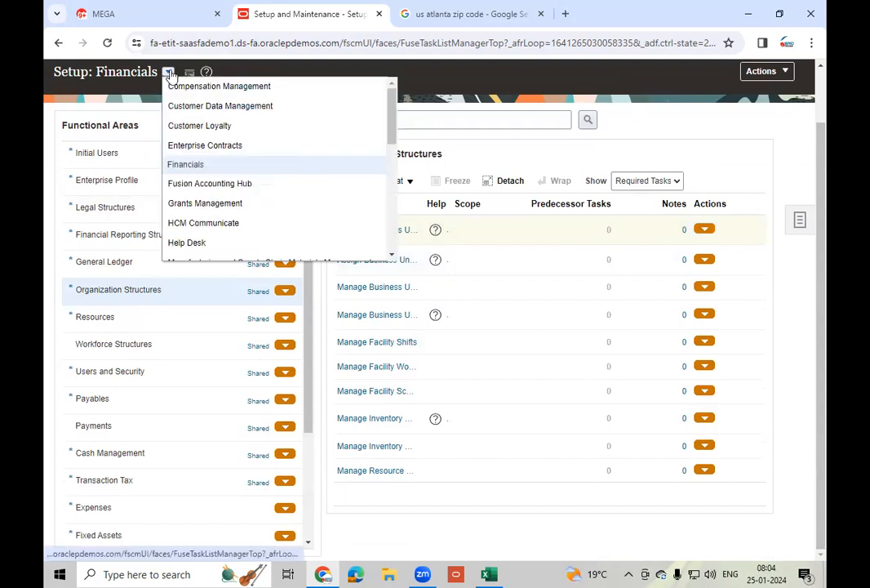
{"action": "left_click", "coordinate": [391, 256]}
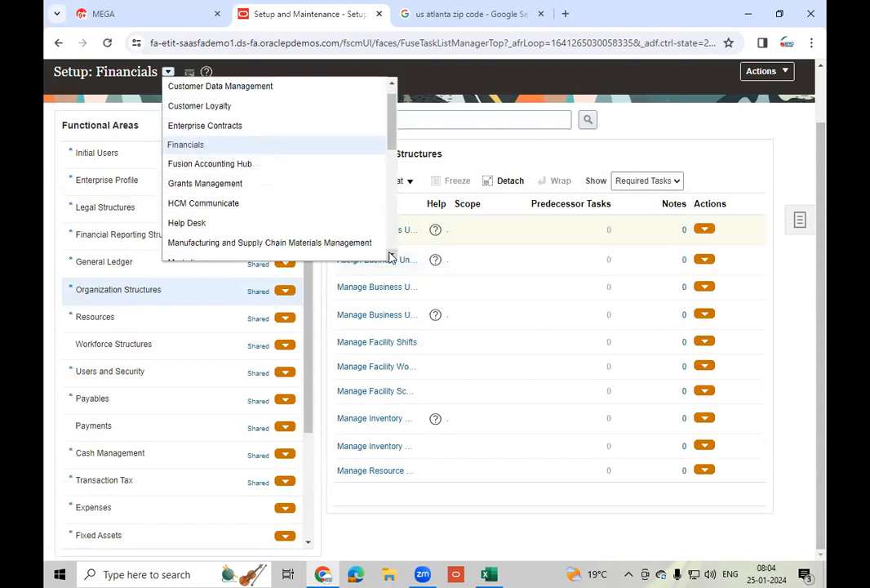
{"action": "left_click", "coordinate": [391, 256]}
{"action": "scroll", "coordinate": [204, 214], "scroll_direction": "down", "scroll_amount": 1}
{"action": "left_click", "coordinate": [204, 212]}
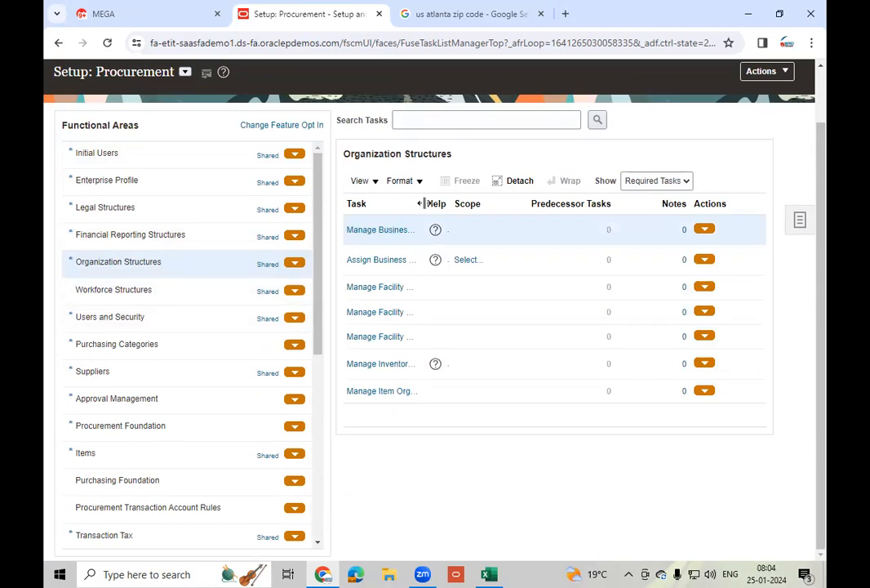
{"action": "left_click_drag", "start_coordinate": [419, 203], "coordinate": [481, 202]}
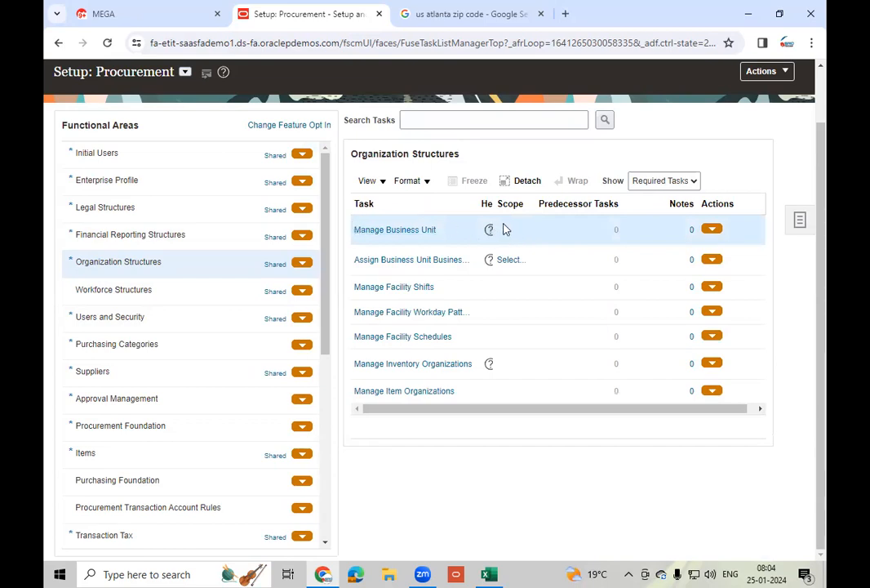
Search Manage Business Units for names matching 'TM' and select TM_ATLANTA_BU
{"action": "left_click", "coordinate": [395, 232]}
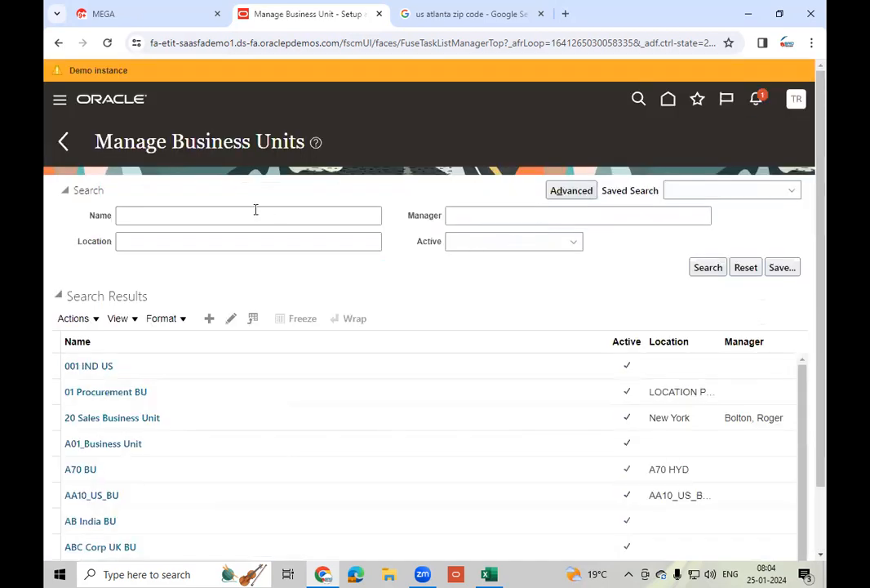
{"action": "left_click", "coordinate": [193, 218]}
{"action": "type", "text": "TM"}
{"action": "left_click", "coordinate": [707, 268]}
{"action": "left_click", "coordinate": [267, 371]}
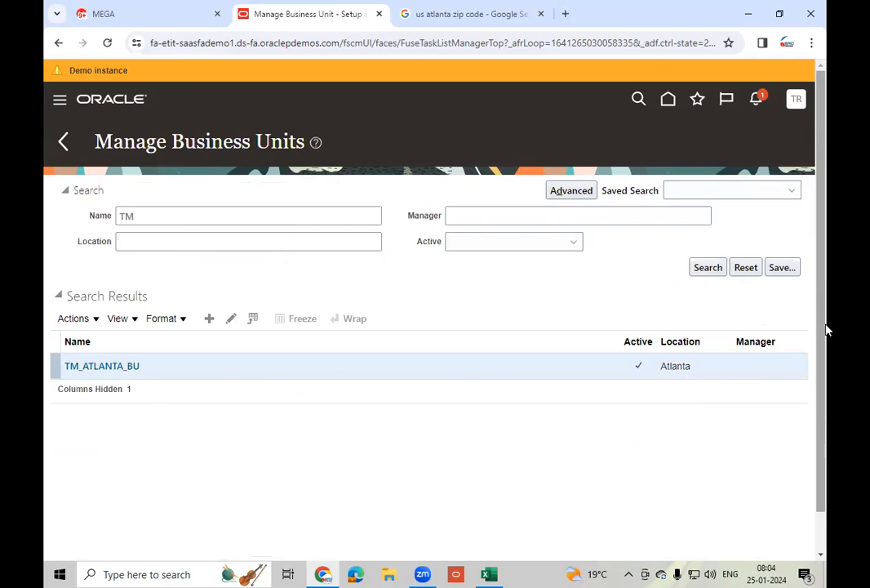
{"action": "left_click_drag", "start_coordinate": [825, 333], "coordinate": [825, 461]}
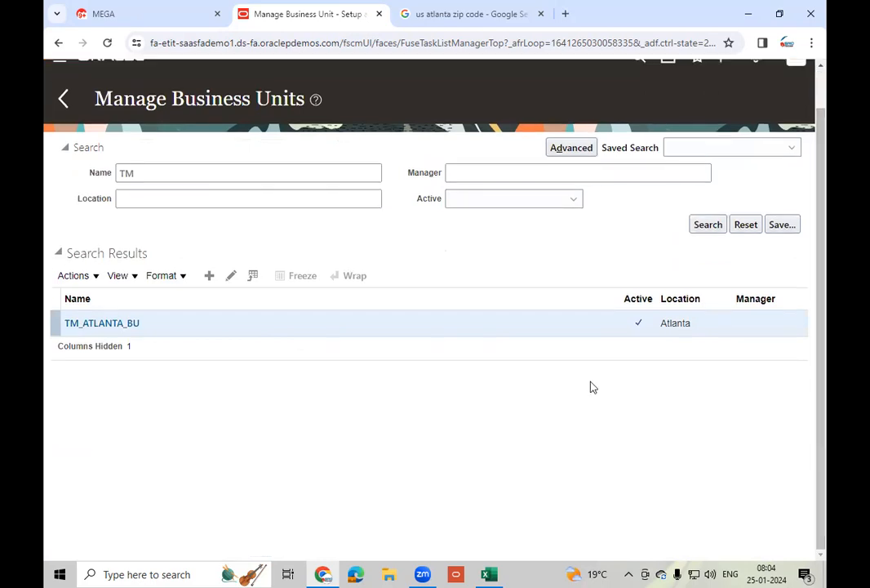
Zoom the Chrome page out to 80% and reselect the TM_ATLANTA_BU row
{"action": "left_click", "coordinate": [813, 44]}
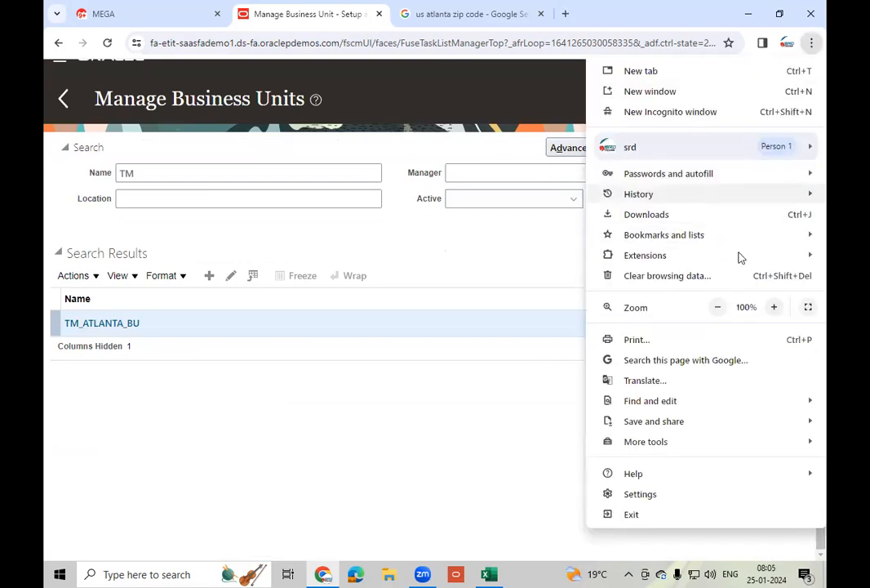
{"action": "left_click", "coordinate": [717, 309]}
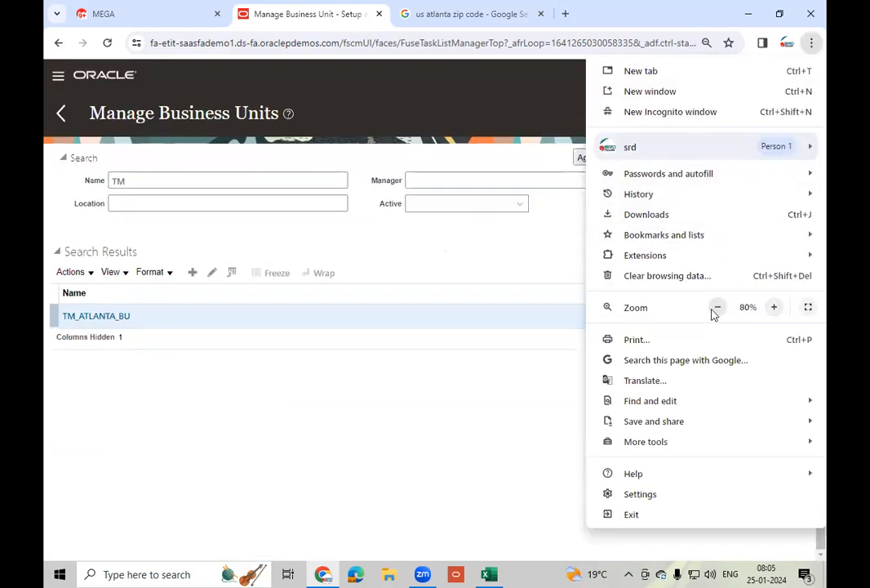
{"action": "left_click", "coordinate": [408, 418]}
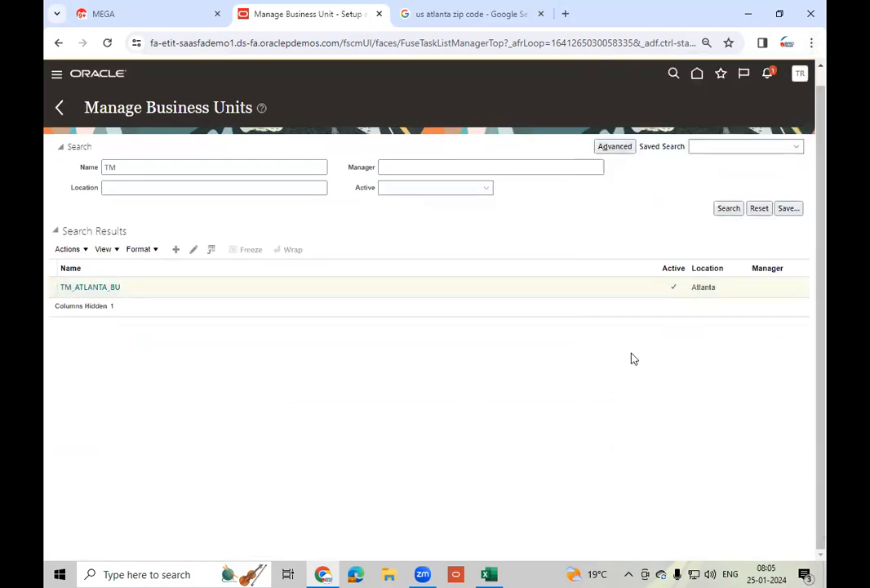
{"action": "left_click", "coordinate": [408, 294]}
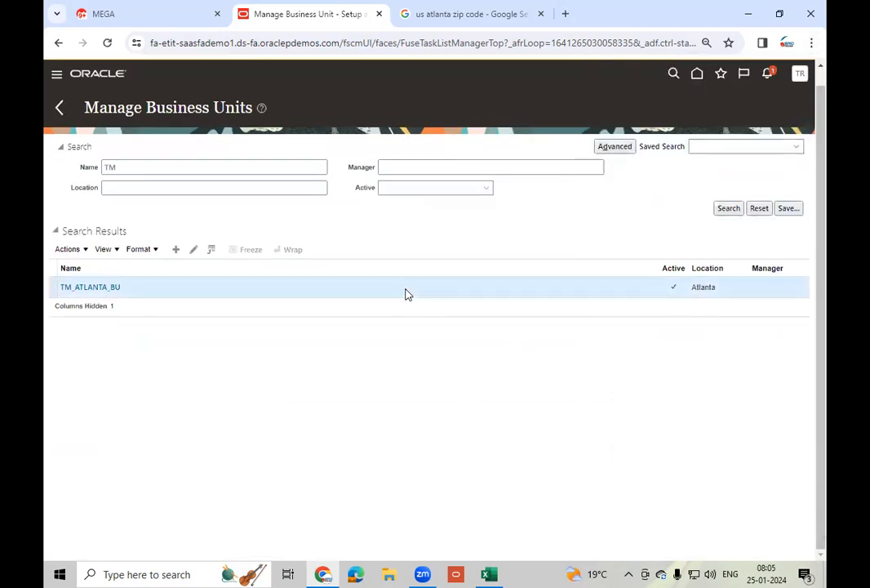
{"action": "key", "text": "ctrl+l"}
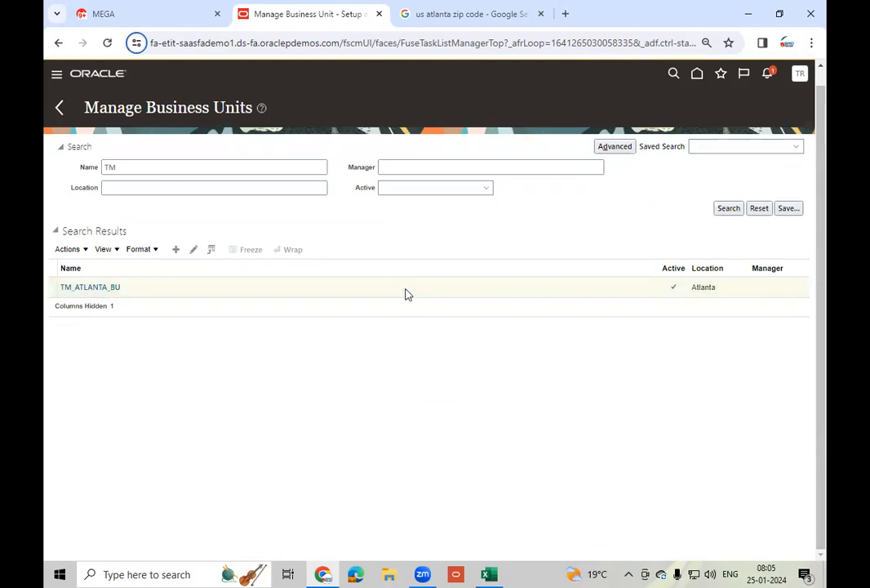
{"action": "key", "text": "Tab"}
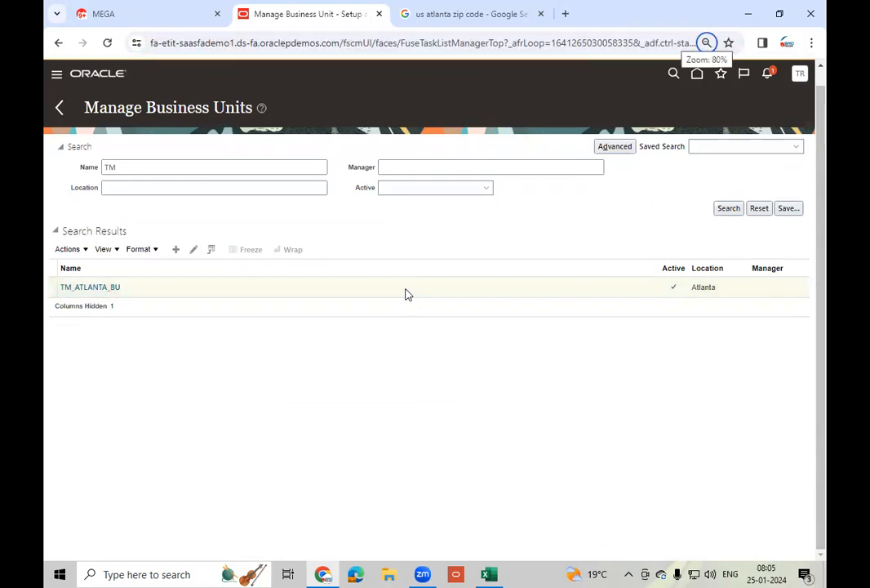
{"action": "left_click", "coordinate": [189, 285]}
{"action": "left_click", "coordinate": [89, 288]}
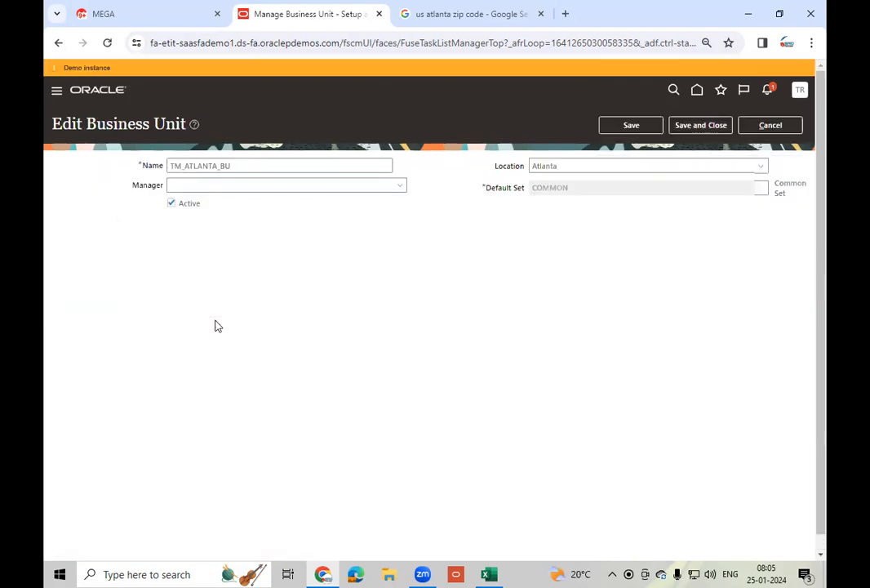
{"action": "left_click", "coordinate": [700, 127]}
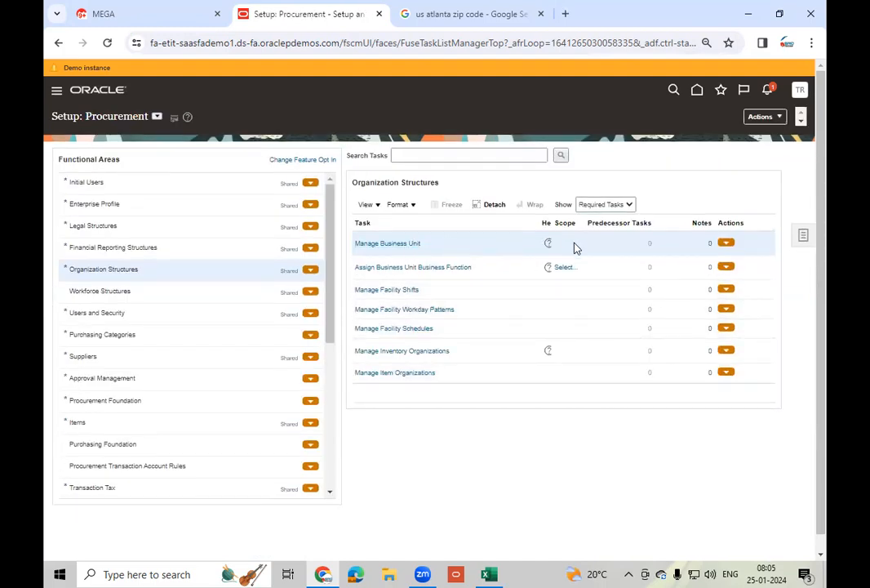
{"action": "left_click", "coordinate": [374, 243]}
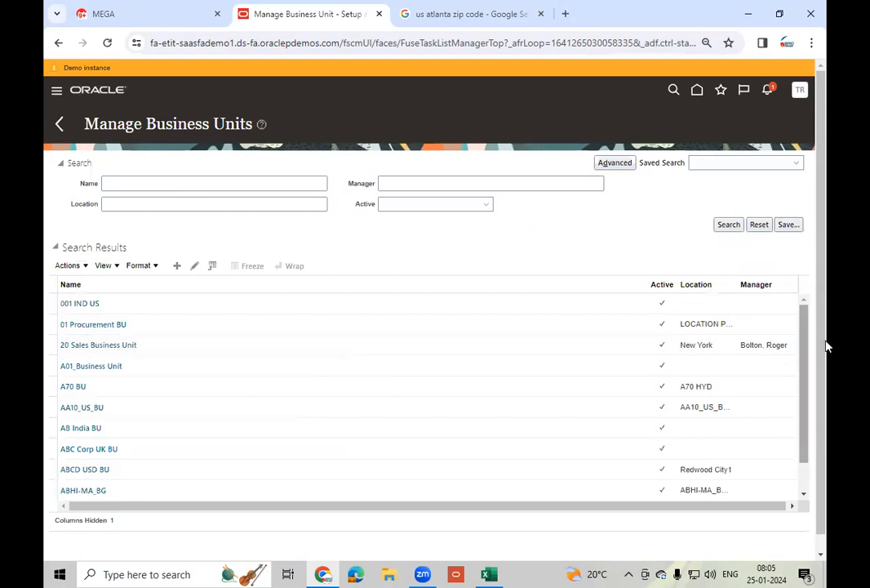
{"action": "scroll", "coordinate": [826, 367], "scroll_direction": "down", "scroll_amount": 1}
{"action": "left_click", "coordinate": [198, 167]}
{"action": "type", "text": "TM"}
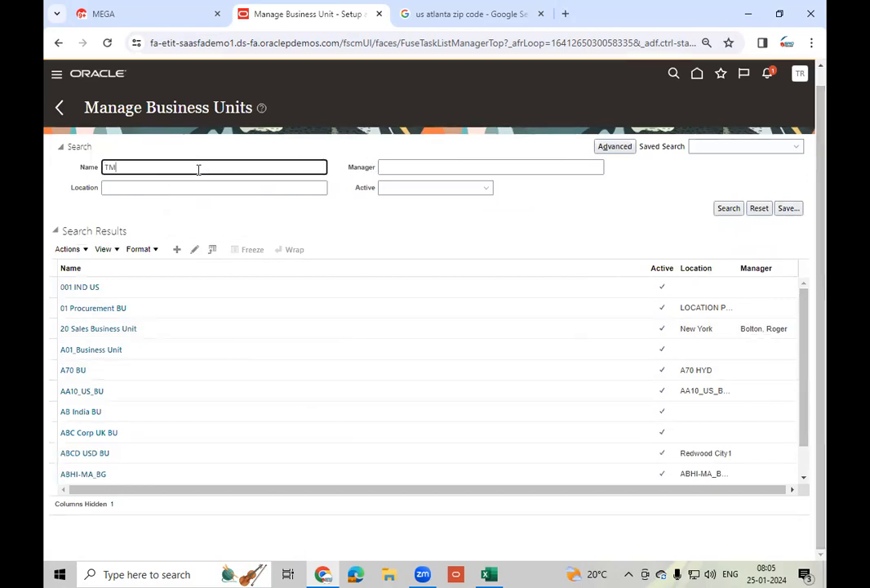
{"action": "key", "text": "Return"}
{"action": "left_click", "coordinate": [194, 286]}
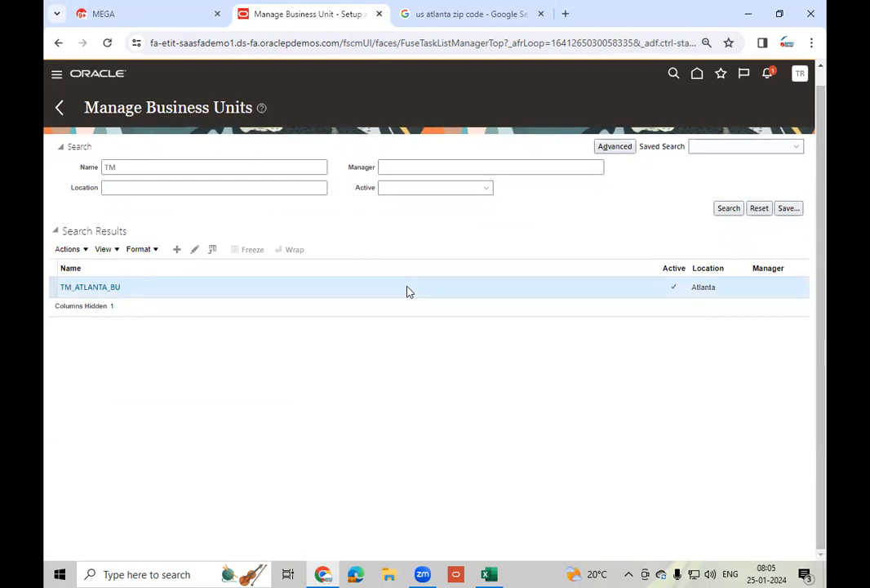
{"action": "left_click", "coordinate": [729, 210]}
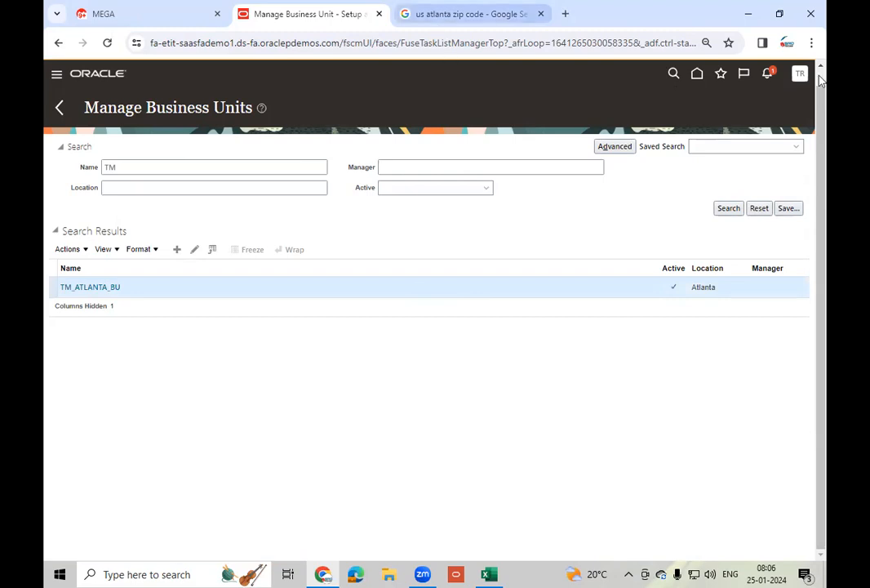
Open a Chrome incognito window and load the Oracle demo instance sign-in page
{"action": "left_click", "coordinate": [811, 43]}
{"action": "key", "text": "Escape"}
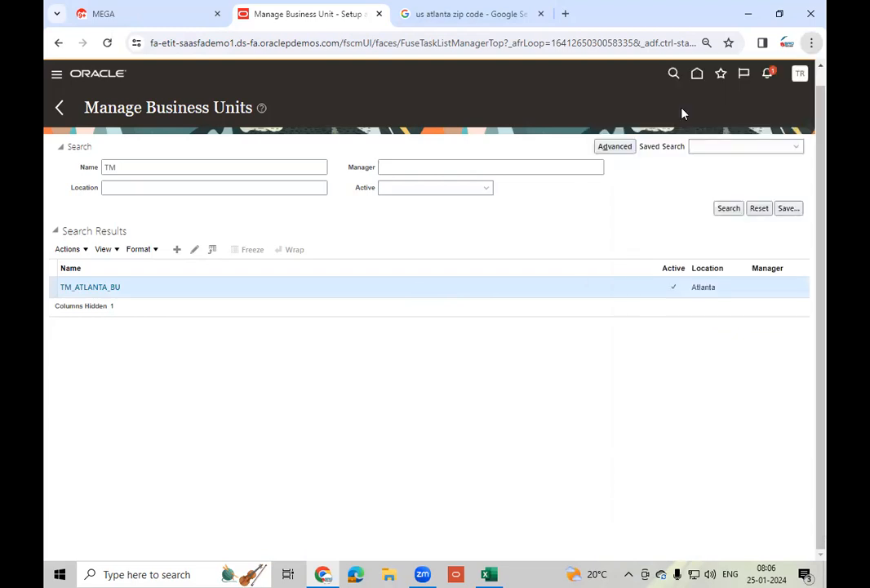
{"action": "key", "text": "ctrl+shift+n"}
{"action": "type", "text": "e"}
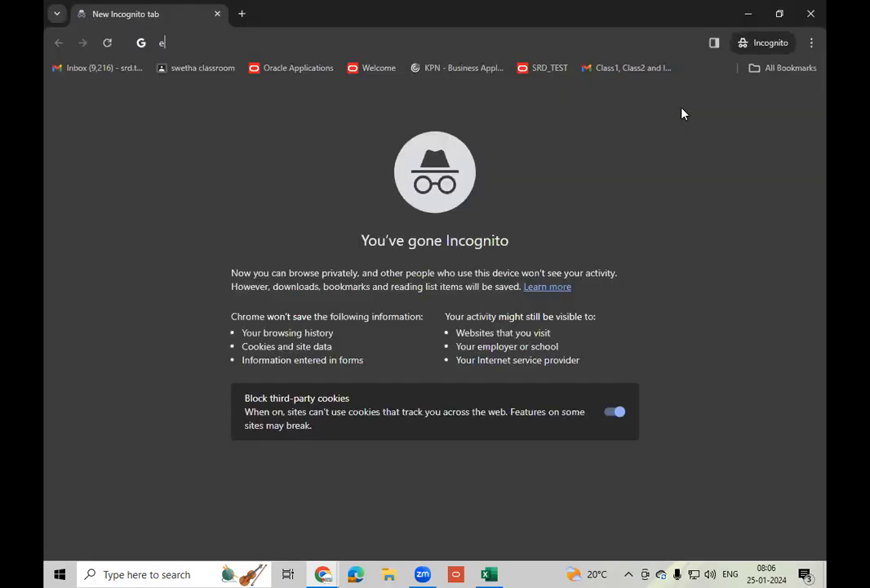
{"action": "type", "text": "tit"}
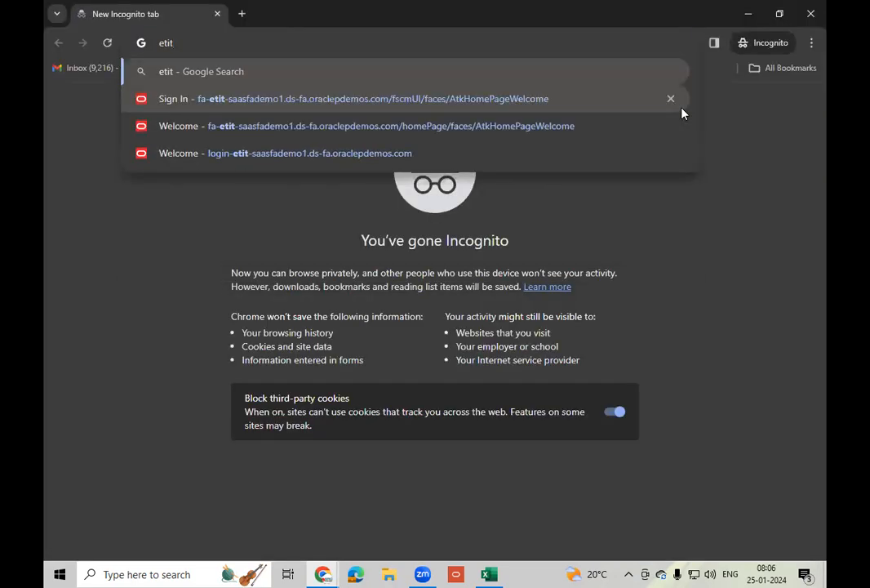
{"action": "left_click", "coordinate": [415, 155]}
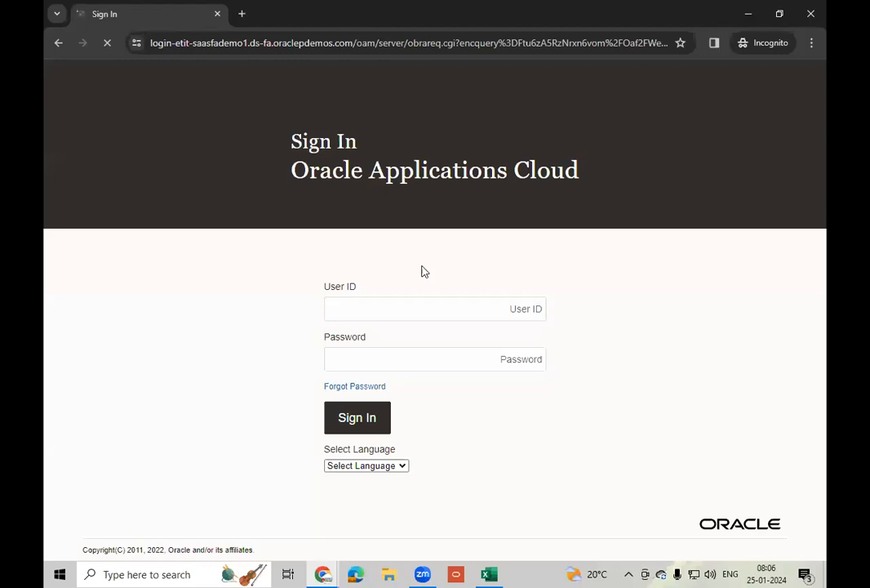
Sign in with the other user's ID and password in the incognito window
{"action": "left_click", "coordinate": [373, 305]}
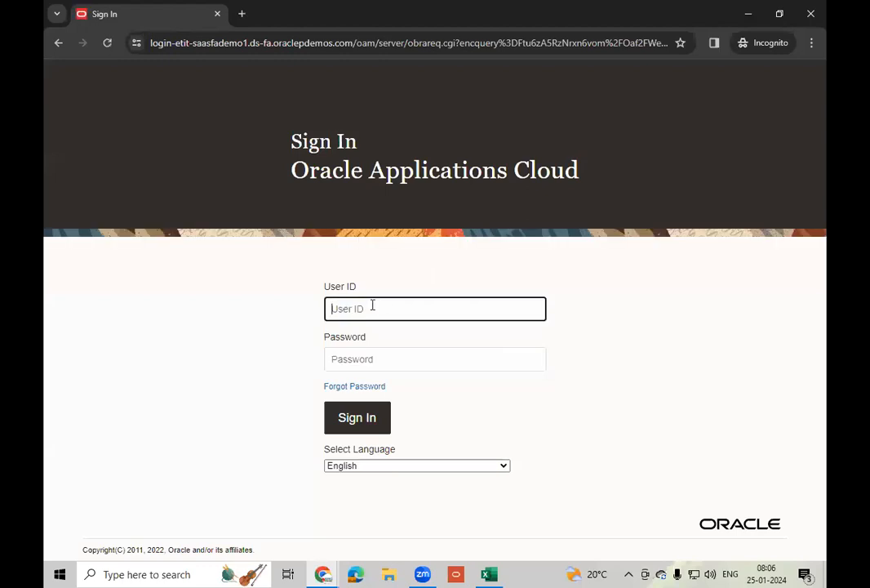
{"action": "type", "text": "tm.ravi"}
{"action": "key", "text": "Tab"}
{"action": "type", "text": "•••••••"}
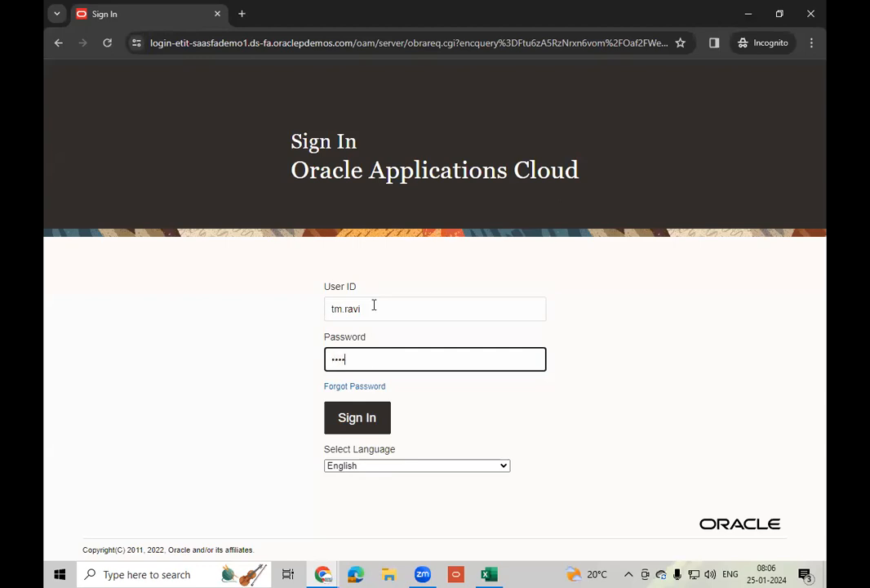
{"action": "type", "text": "•••"}
{"action": "left_click", "coordinate": [362, 418]}
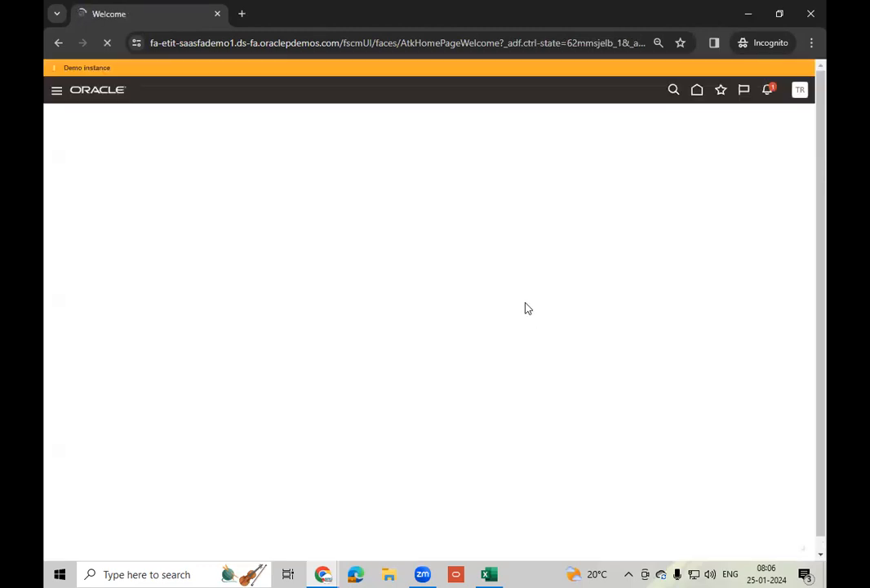
Go to Setup and Maintenance and open the Manage Business Unit task under Organization Structures
{"action": "left_click", "coordinate": [800, 93]}
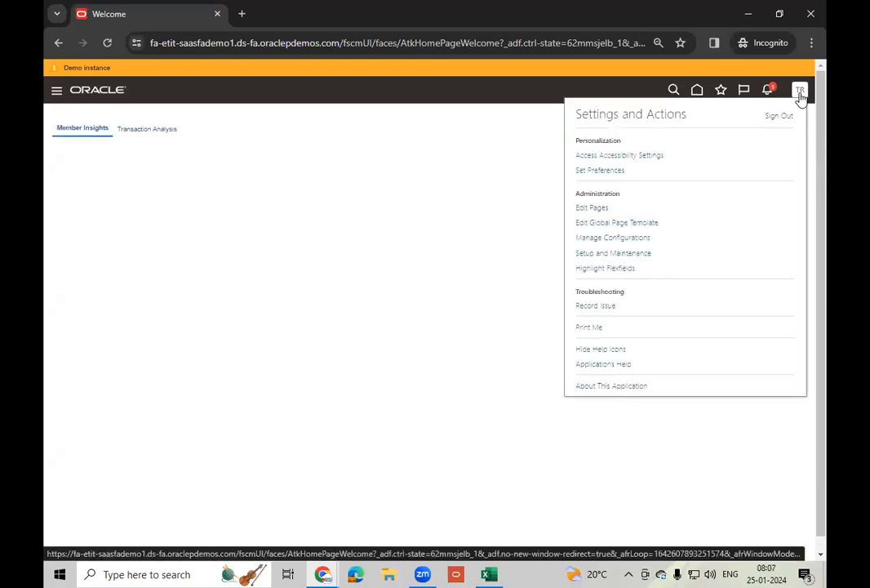
{"action": "left_click", "coordinate": [605, 255]}
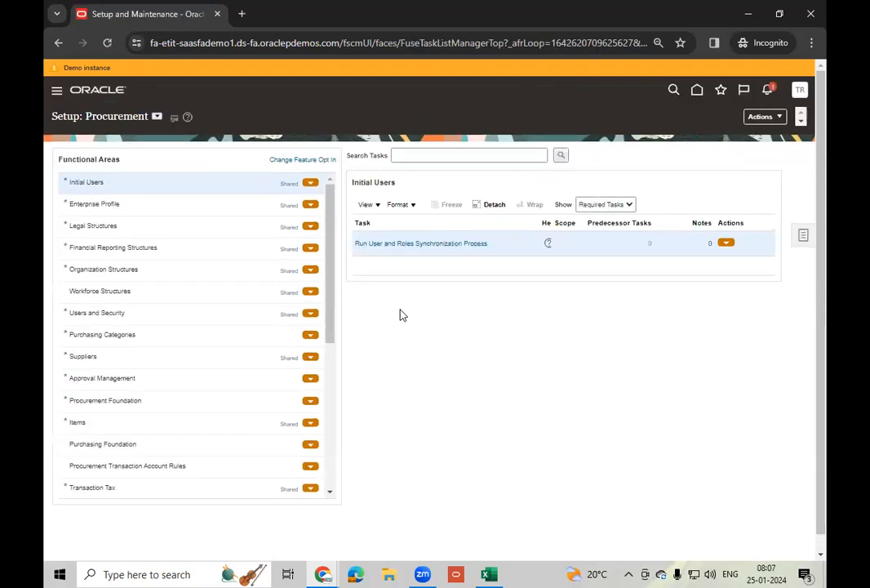
{"action": "left_click", "coordinate": [131, 271]}
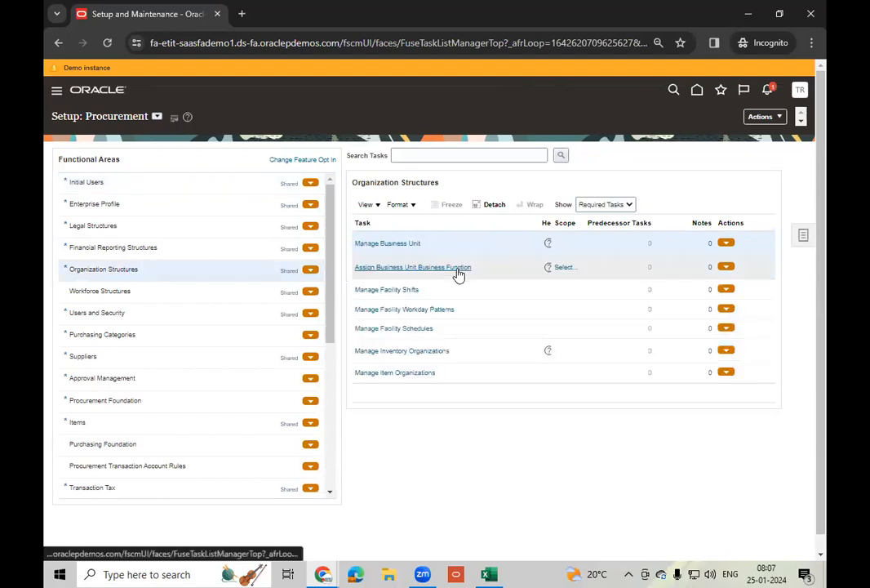
{"action": "left_click", "coordinate": [396, 244]}
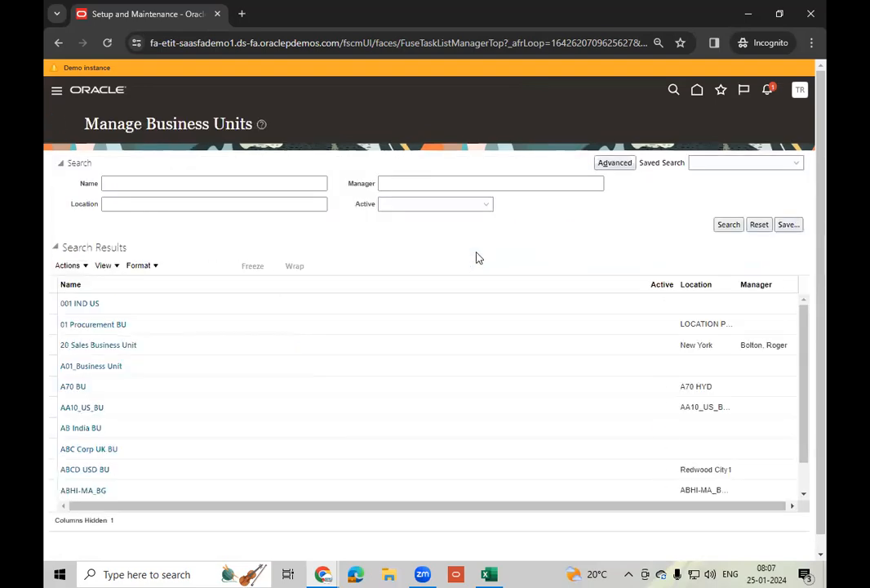
Search business units by name TM and select the TM_ATLANTA_BU result
{"action": "left_click", "coordinate": [229, 183]}
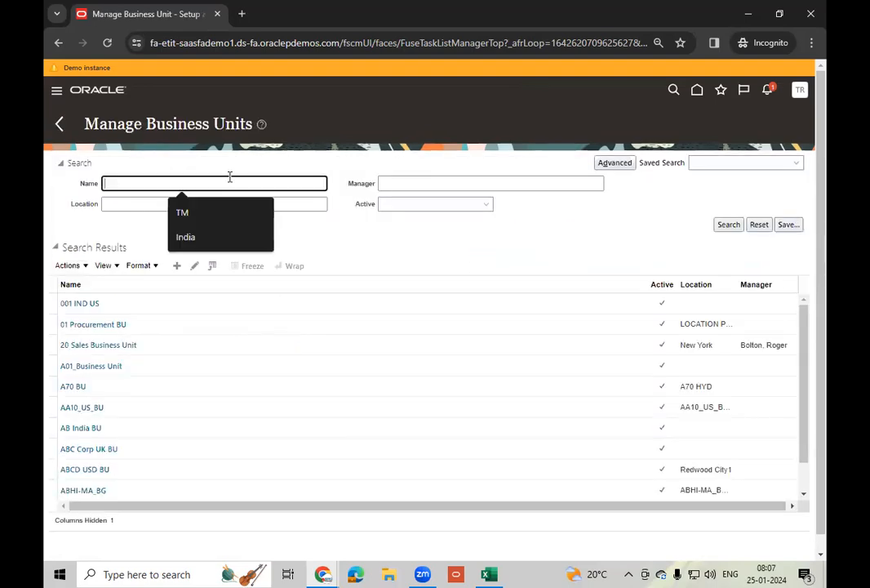
{"action": "left_click", "coordinate": [222, 218]}
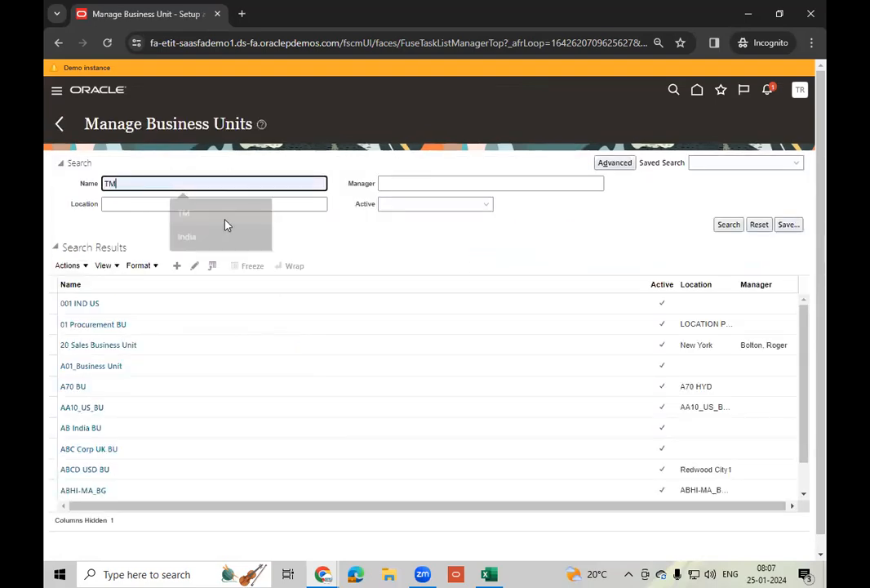
{"action": "left_click", "coordinate": [728, 226]}
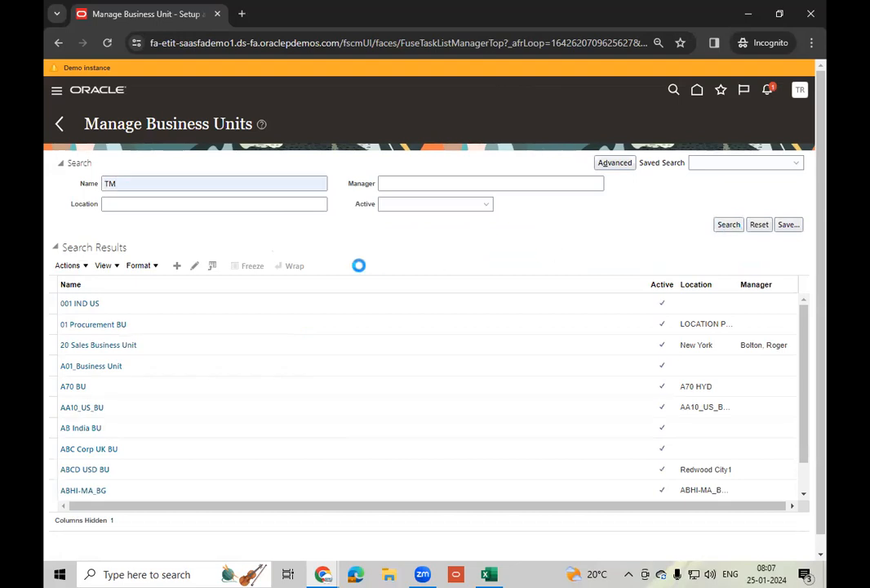
{"action": "left_click", "coordinate": [268, 304]}
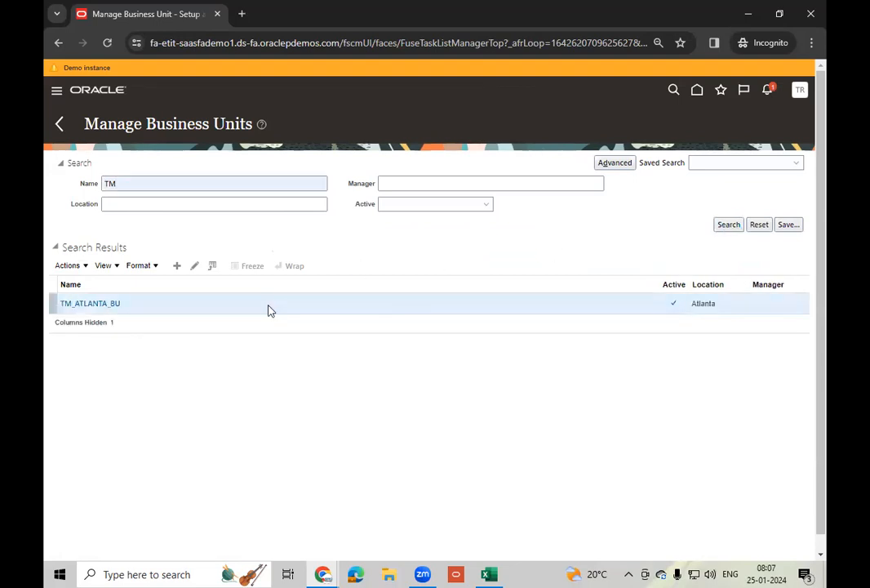
{"action": "left_click", "coordinate": [821, 555]}
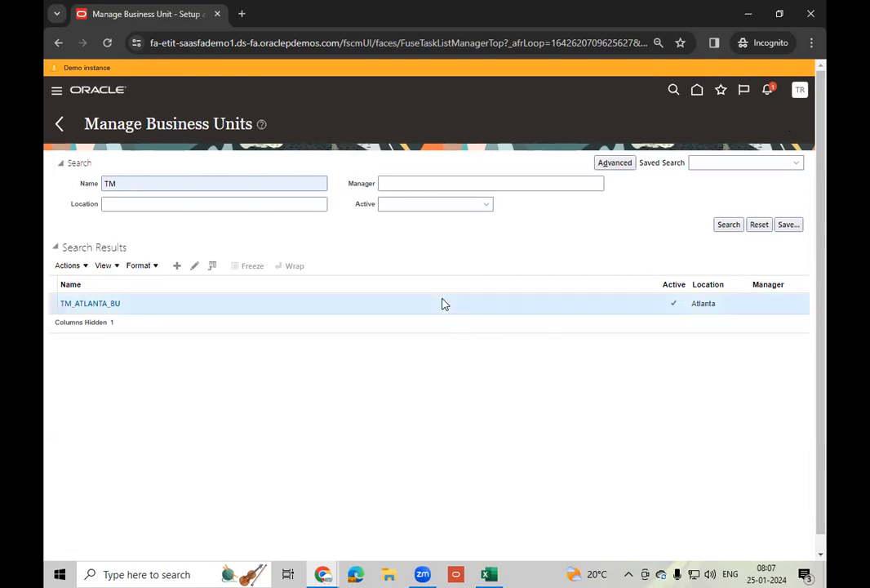
{"action": "left_click", "coordinate": [88, 305]}
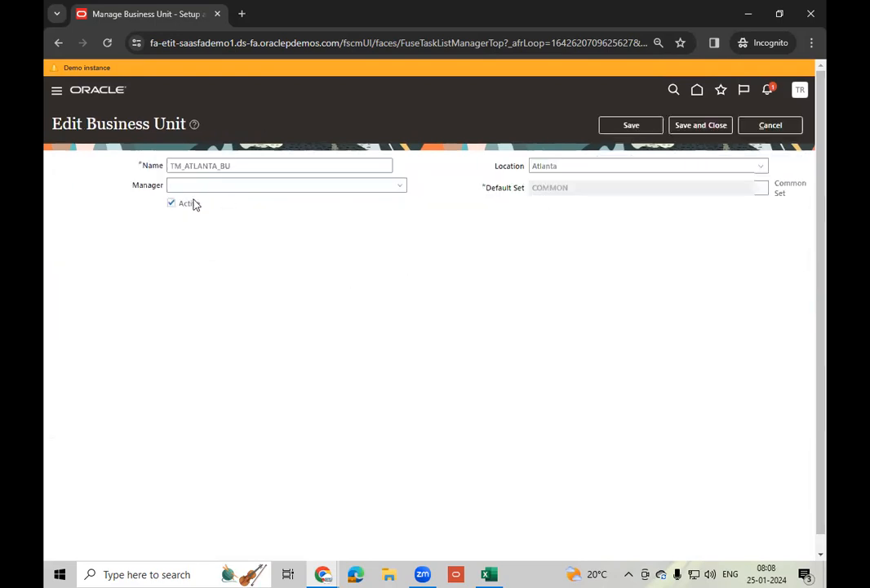
{"action": "left_click", "coordinate": [701, 127]}
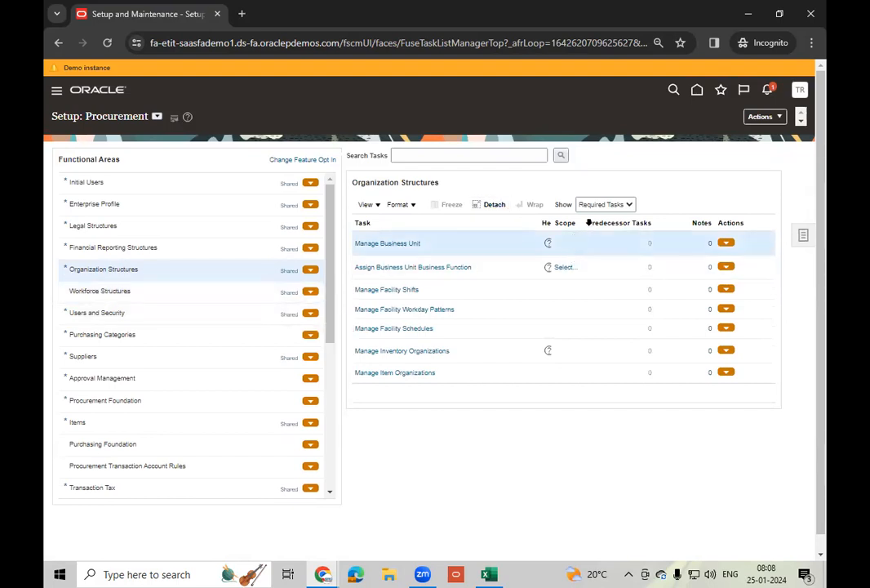
{"action": "left_click", "coordinate": [587, 222]}
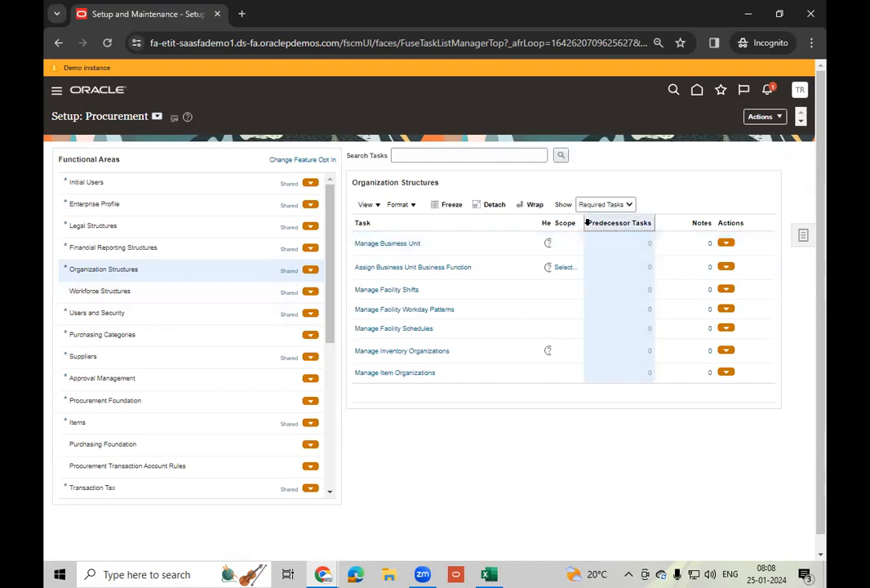
{"action": "left_click_drag", "start_coordinate": [584, 222], "coordinate": [628, 220]}
{"action": "left_click", "coordinate": [577, 246]}
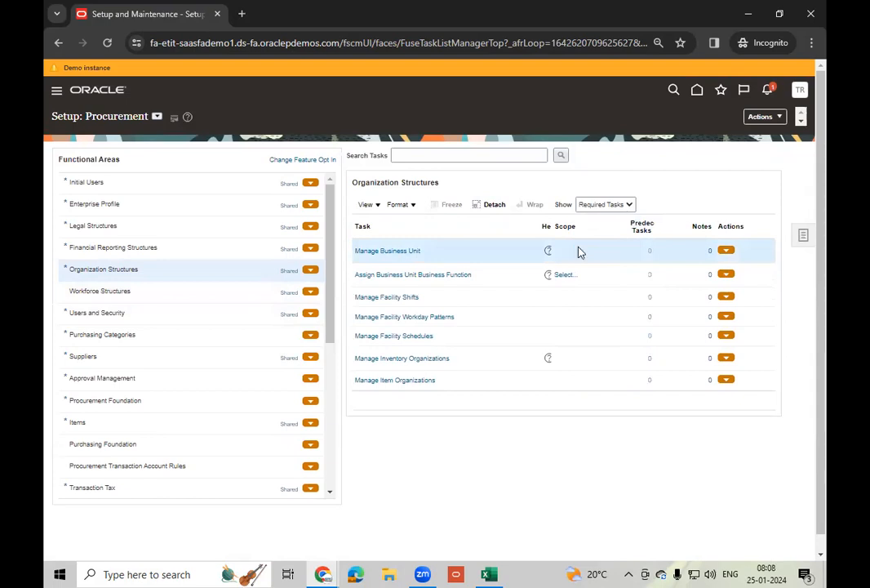
{"action": "left_click", "coordinate": [411, 250]}
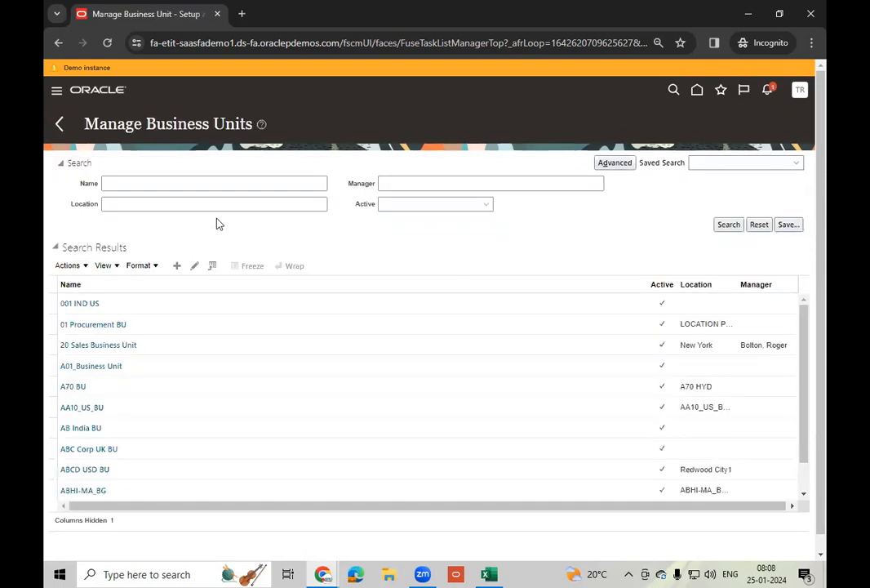
{"action": "left_click", "coordinate": [178, 185]}
{"action": "type", "text": "TM"}
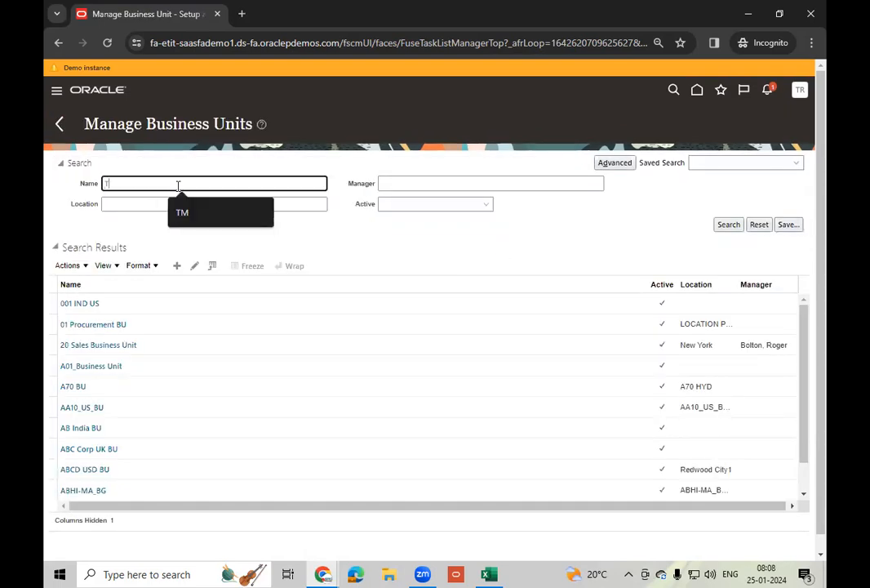
{"action": "key", "text": "Return"}
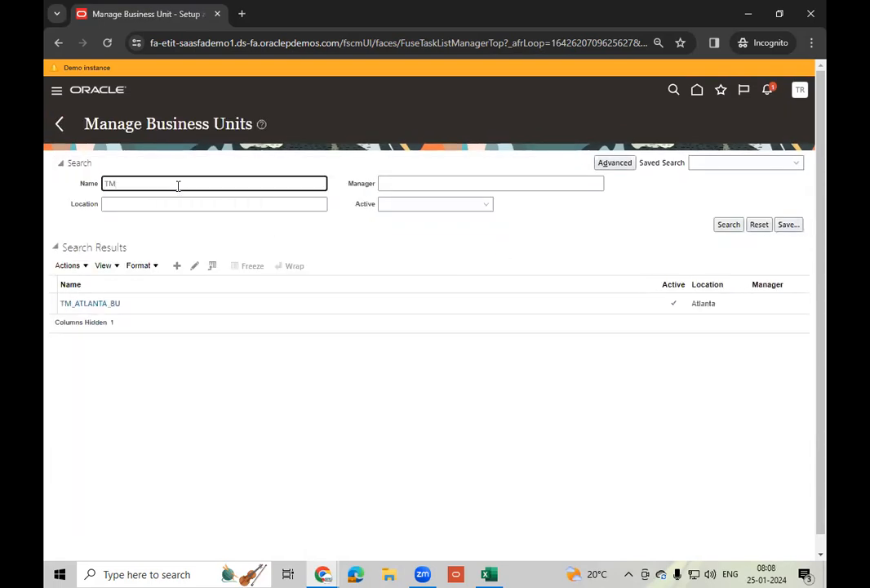
{"action": "left_click", "coordinate": [237, 303]}
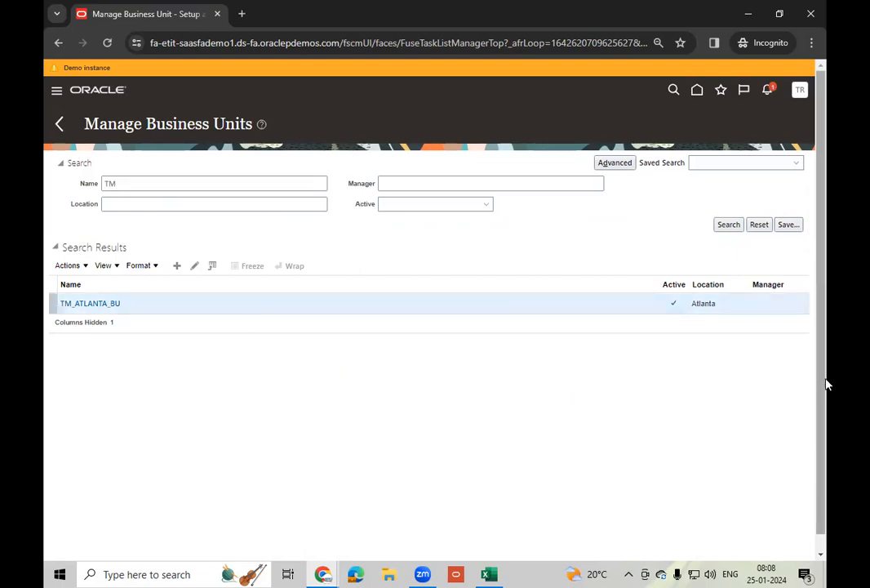
{"action": "scroll", "coordinate": [822, 383], "scroll_direction": "down", "scroll_amount": 1}
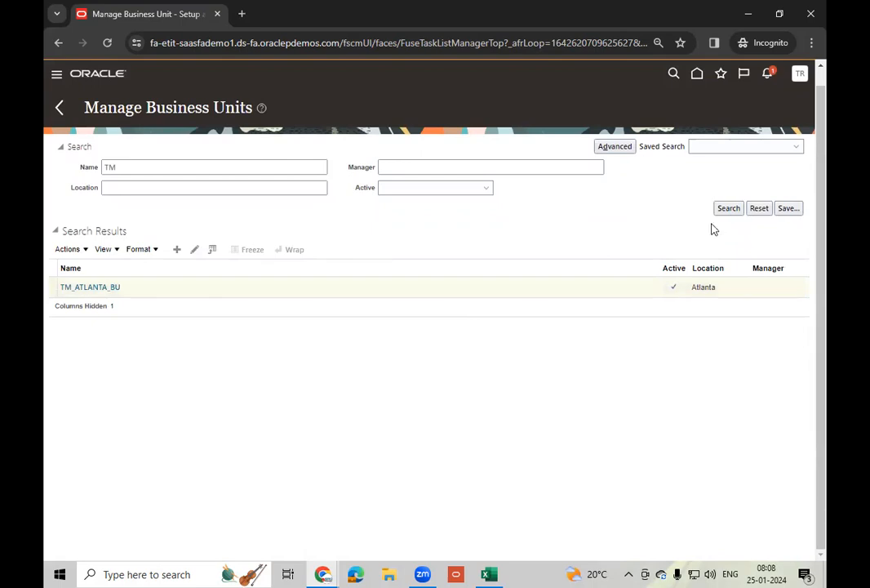
{"action": "left_click", "coordinate": [819, 76]}
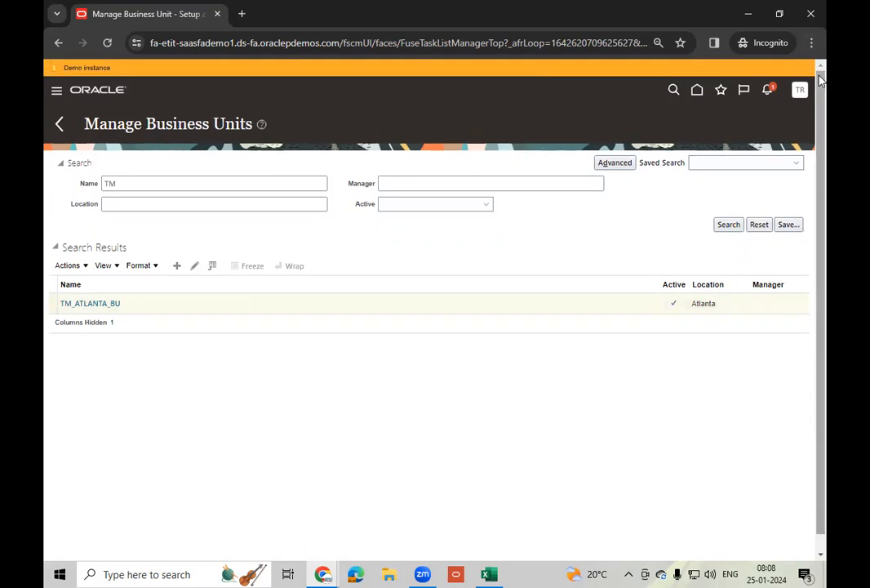
Sign out, enter the implementation account username, and copy the account password from the access notes
{"action": "left_click", "coordinate": [780, 116]}
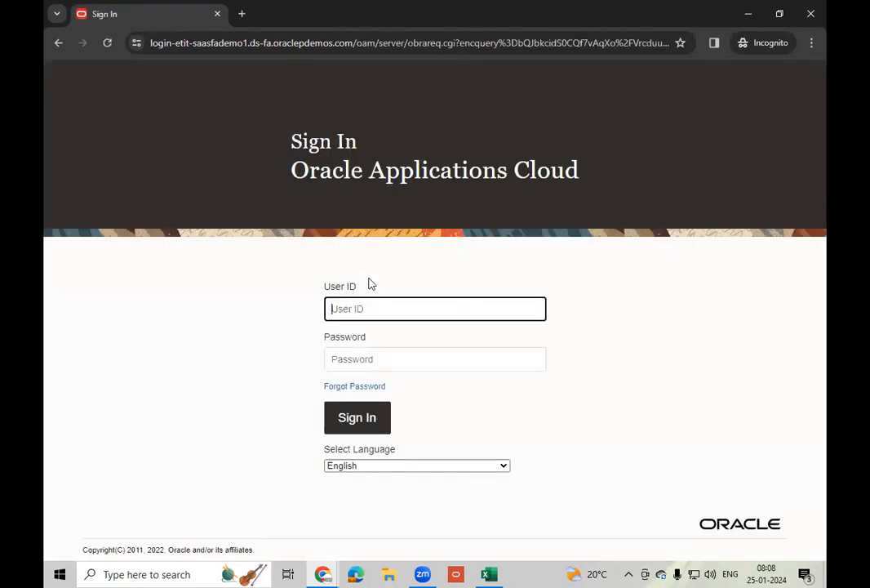
{"action": "type", "text": "scm_impl"}
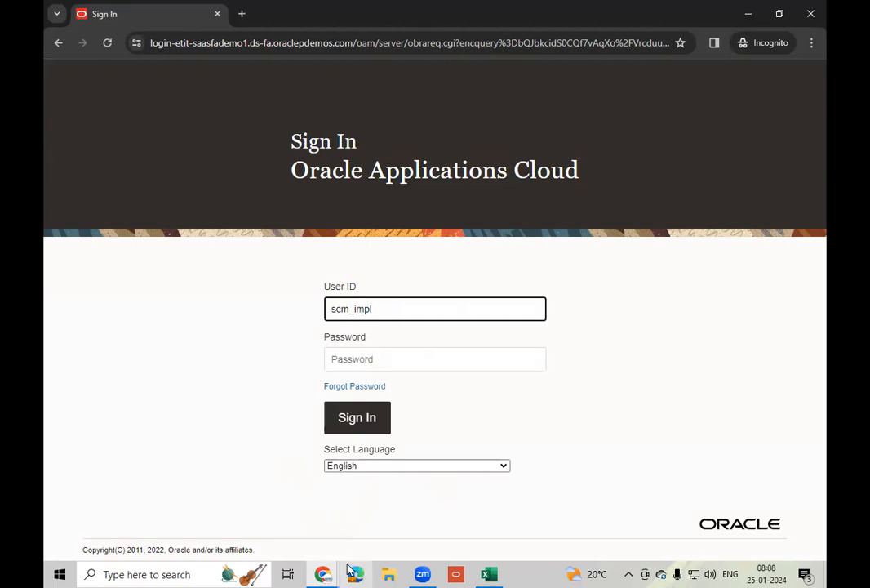
{"action": "mouse_move", "coordinate": [335, 572]}
{"action": "left_click", "coordinate": [267, 527]}
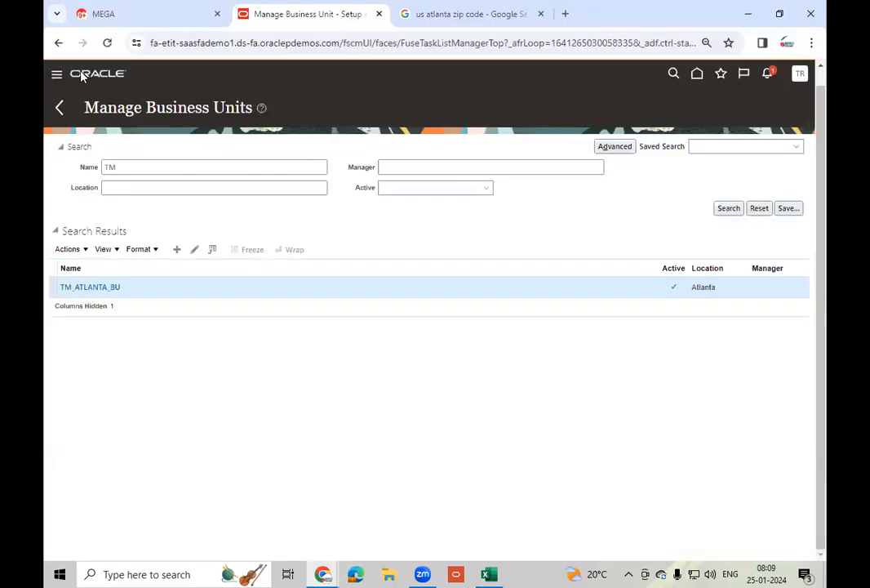
{"action": "left_click", "coordinate": [136, 22]}
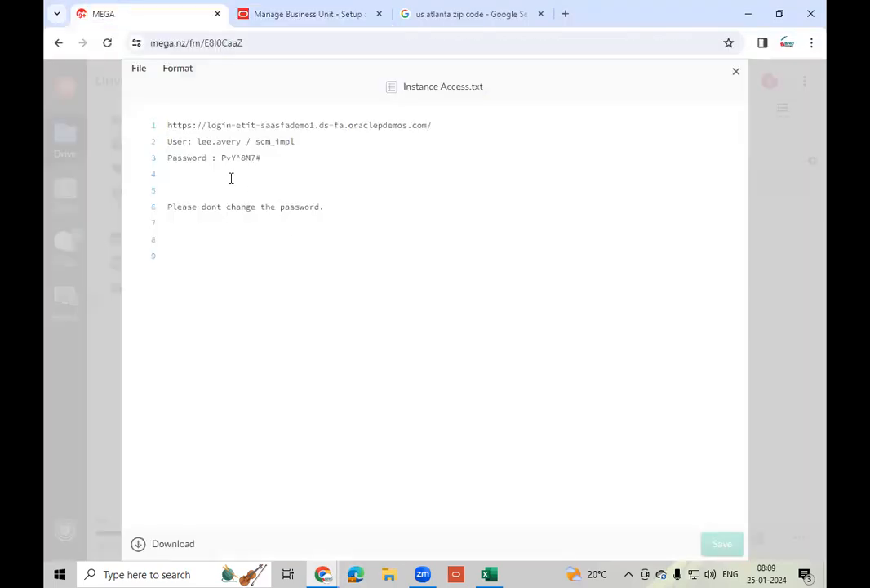
{"action": "left_click_drag", "start_coordinate": [220, 159], "coordinate": [274, 160]}
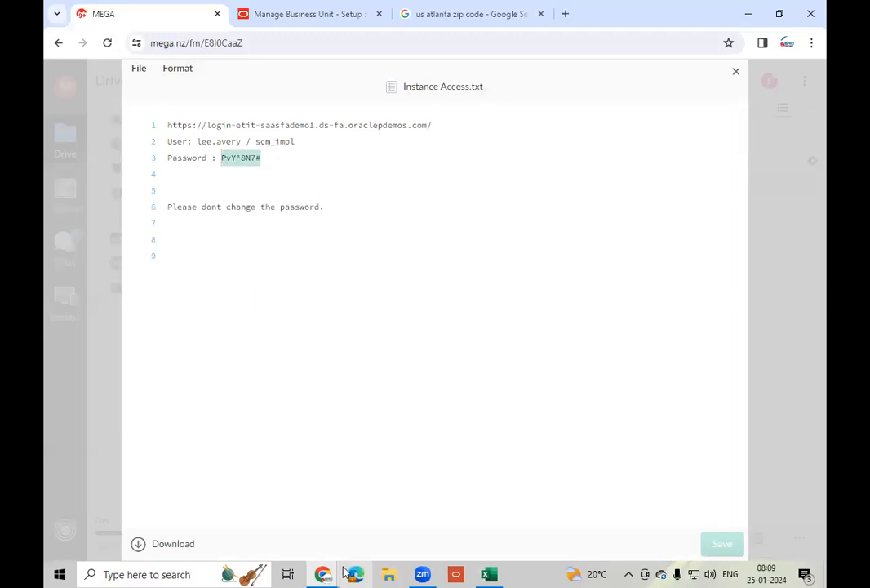
Paste the account password into the Oracle sign-in window and sign in
{"action": "mouse_move", "coordinate": [323, 574]}
{"action": "left_click", "coordinate": [384, 524]}
{"action": "left_click", "coordinate": [415, 359]}
{"action": "key", "text": "ctrl+v"}
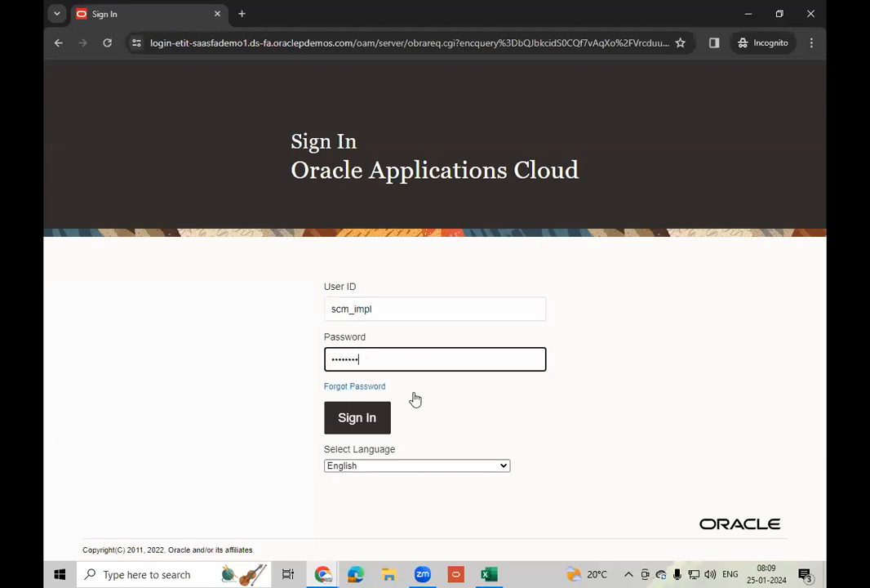
{"action": "left_click", "coordinate": [360, 422]}
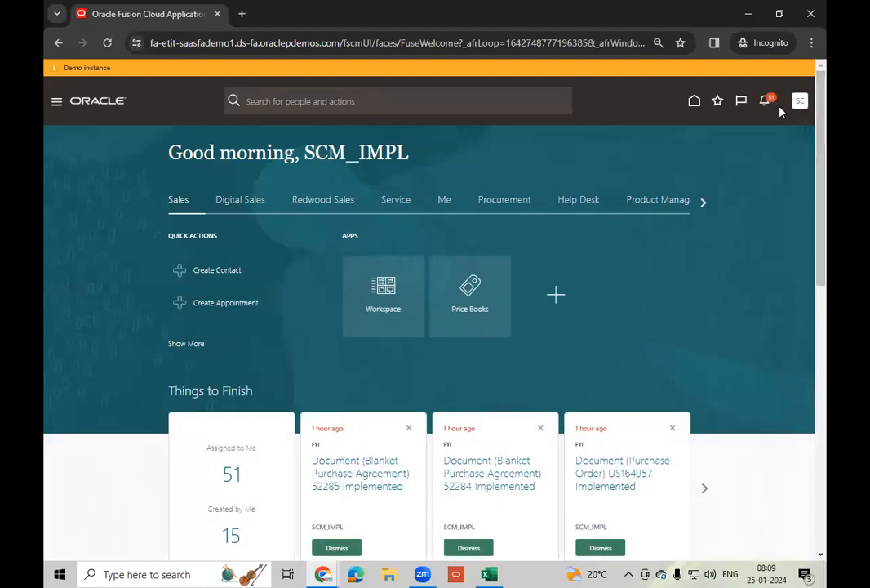
Open Setup and Maintenance and list the Organization Structures tasks, including Assign Business Unit Business Function
{"action": "left_click", "coordinate": [799, 100]}
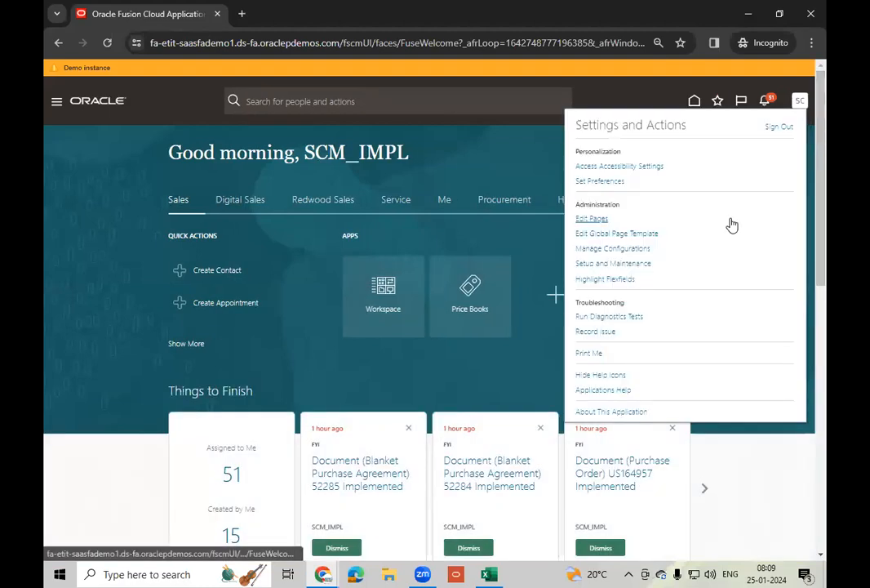
{"action": "left_click", "coordinate": [635, 264]}
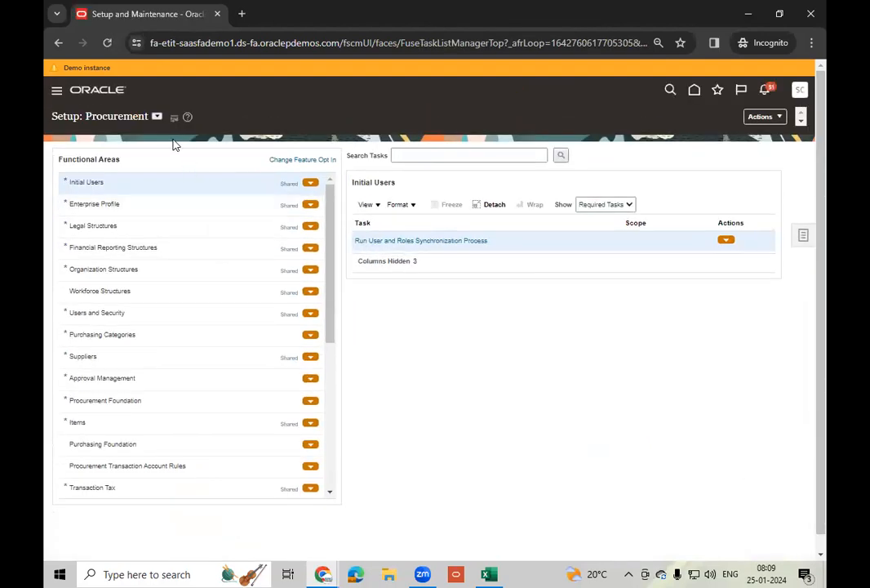
{"action": "left_click", "coordinate": [161, 267]}
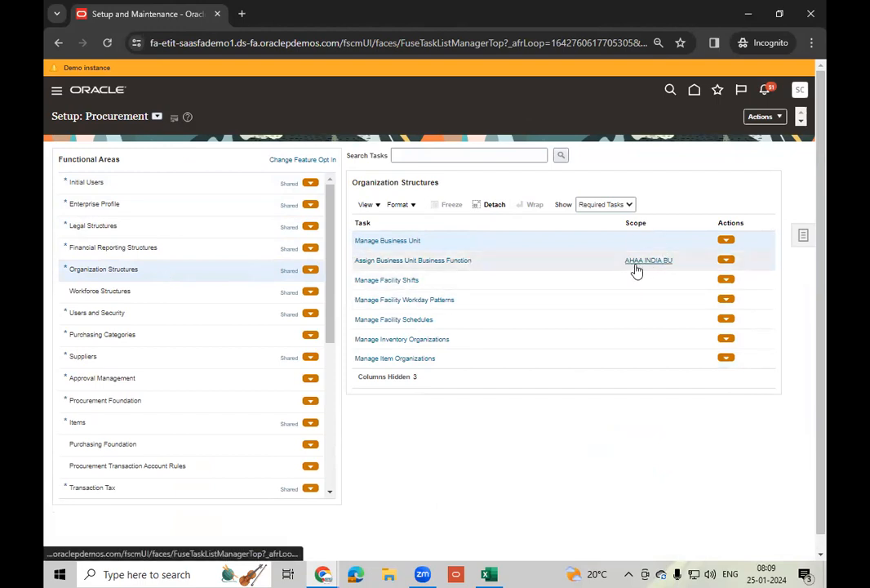
{"action": "mouse_move", "coordinate": [639, 273]}
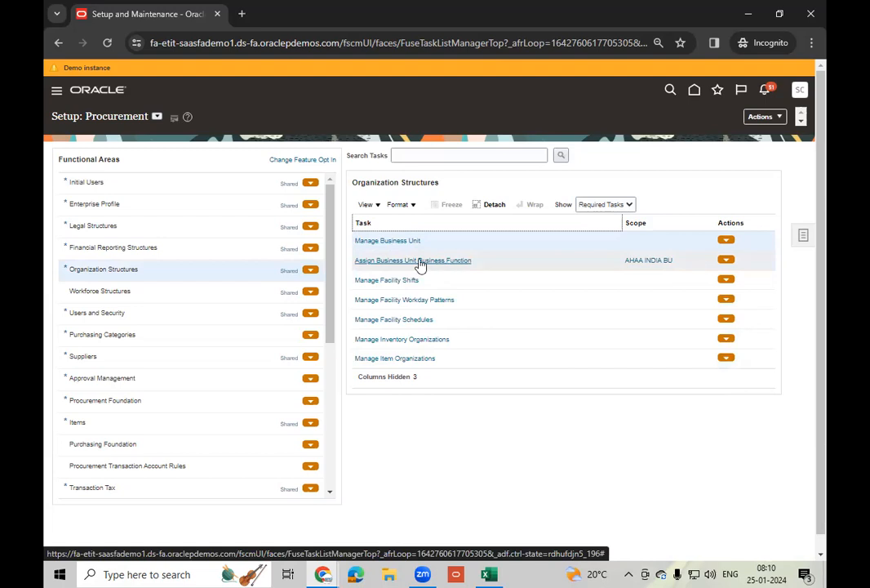
Set the business unit scope with Select and Add, then apply and go to the task
{"action": "left_click", "coordinate": [653, 262]}
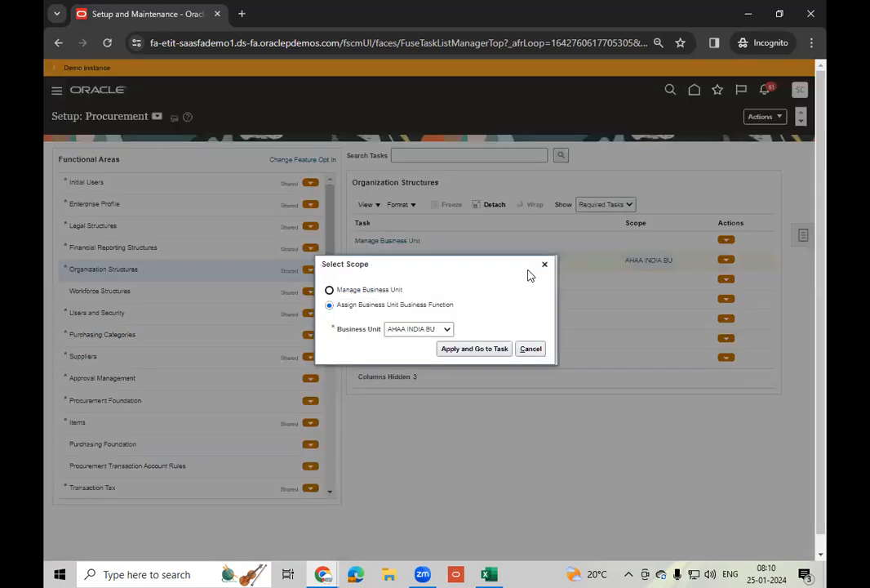
{"action": "left_click", "coordinate": [447, 329]}
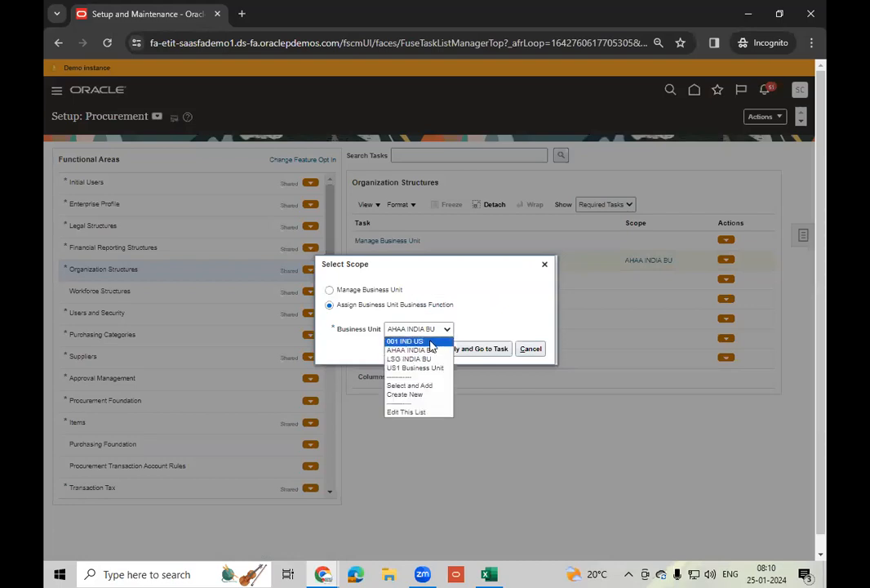
{"action": "left_click", "coordinate": [425, 384]}
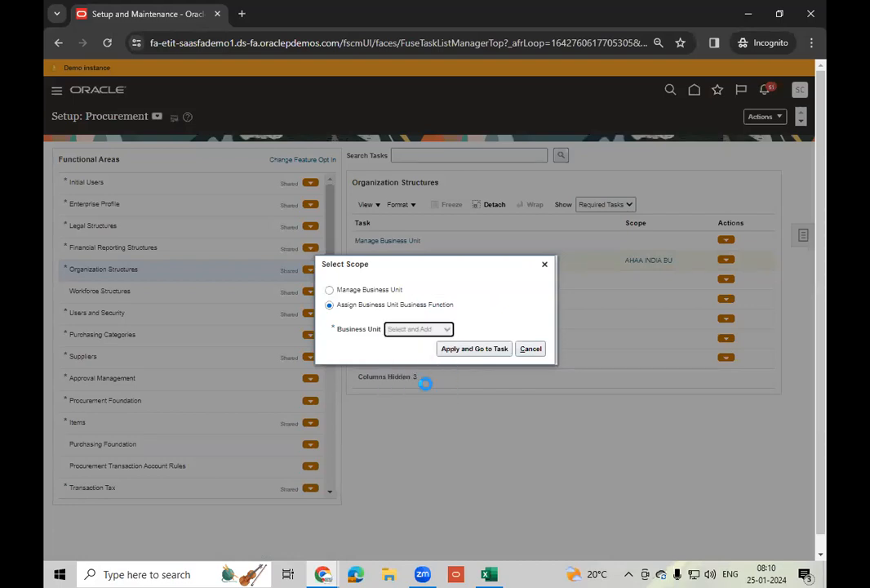
{"action": "left_click", "coordinate": [459, 350]}
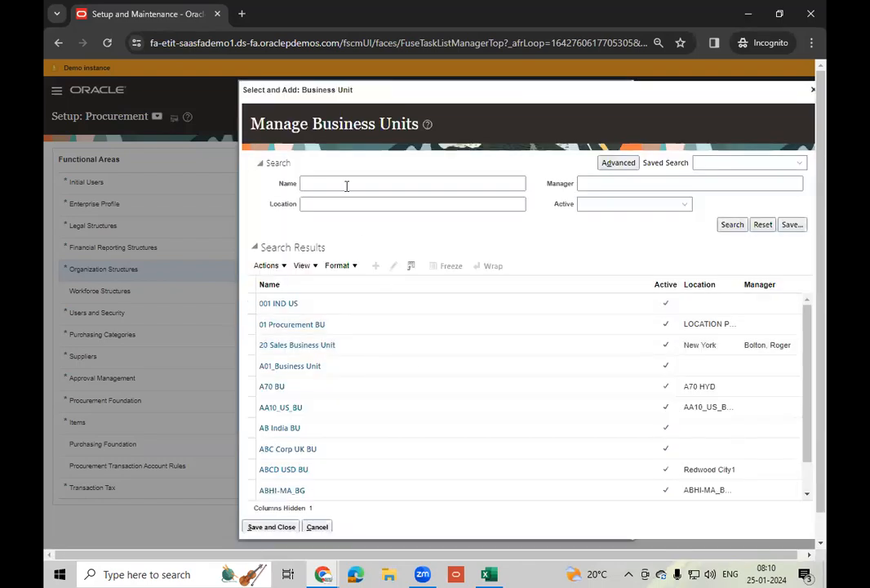
Search business units for TM and save TM_ATLANTA_BU as the scope
{"action": "left_click", "coordinate": [346, 185]}
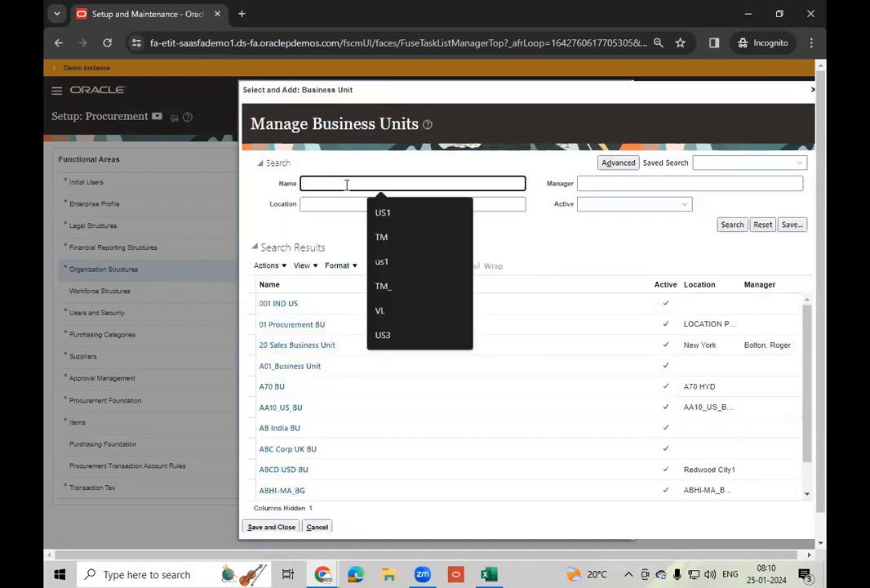
{"action": "type", "text": "TM"}
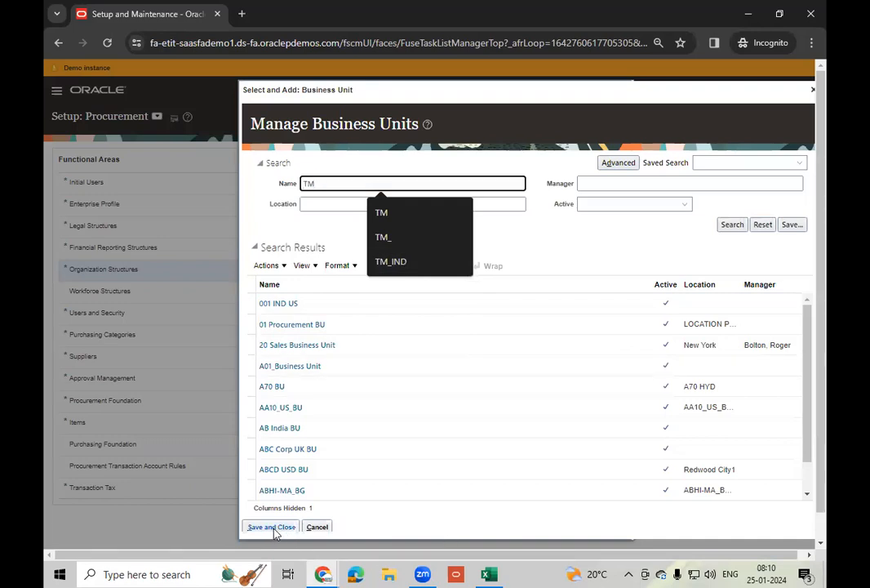
{"action": "left_click", "coordinate": [732, 225]}
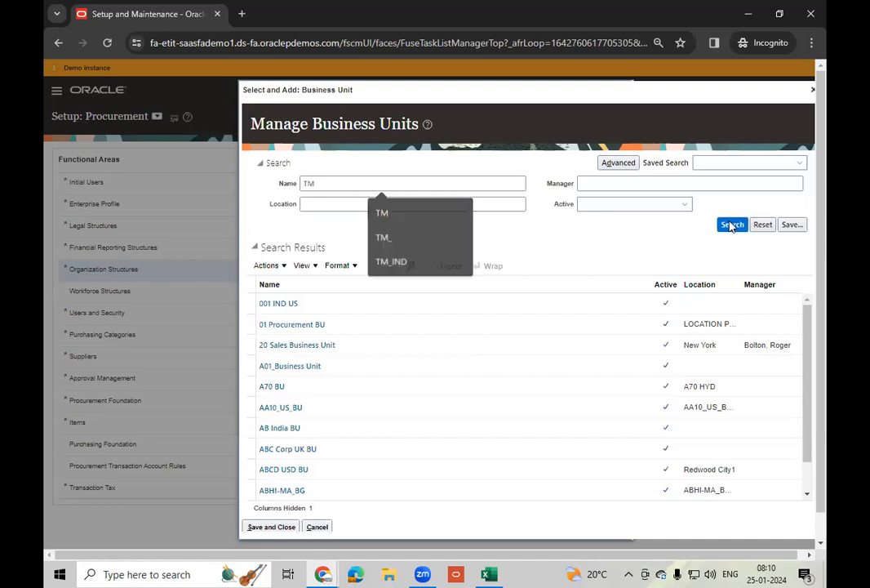
{"action": "left_click", "coordinate": [365, 313]}
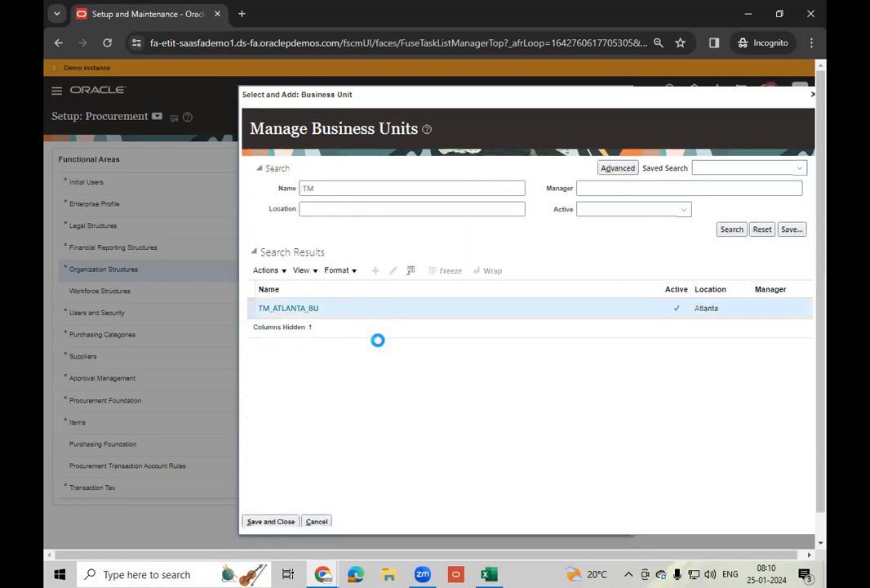
{"action": "left_click", "coordinate": [287, 520]}
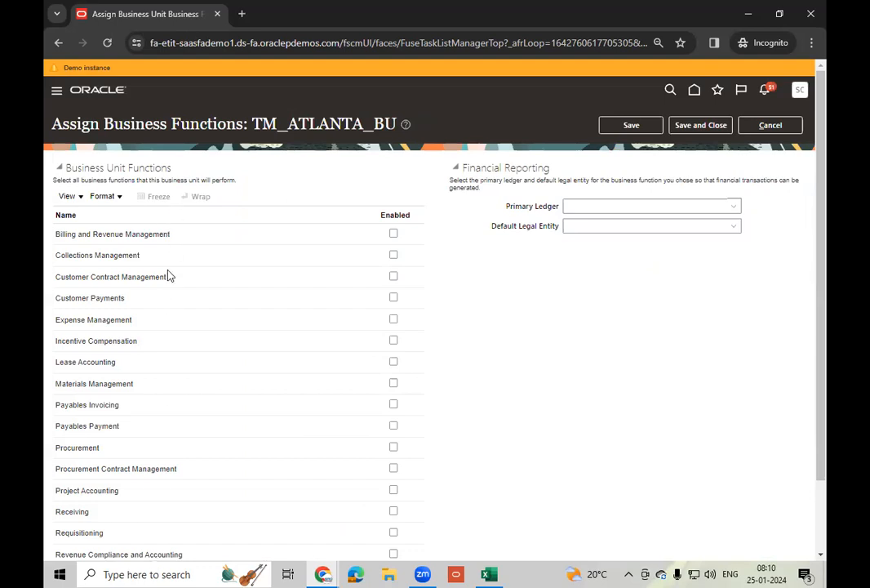
Raise the browser zoom from 90% to 100% on the Assign Business Functions page
{"action": "left_click", "coordinate": [802, 90]}
{"action": "left_click", "coordinate": [483, 308]}
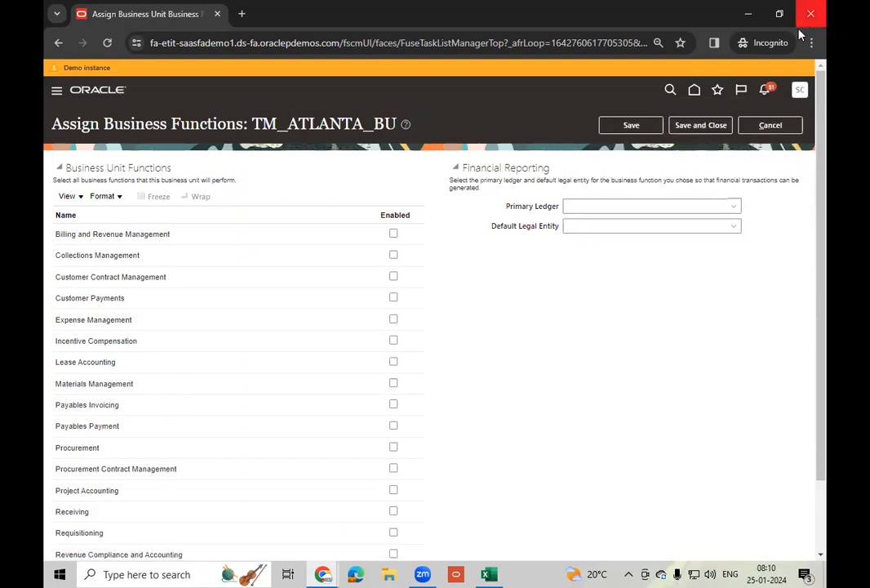
{"action": "left_click", "coordinate": [811, 43]}
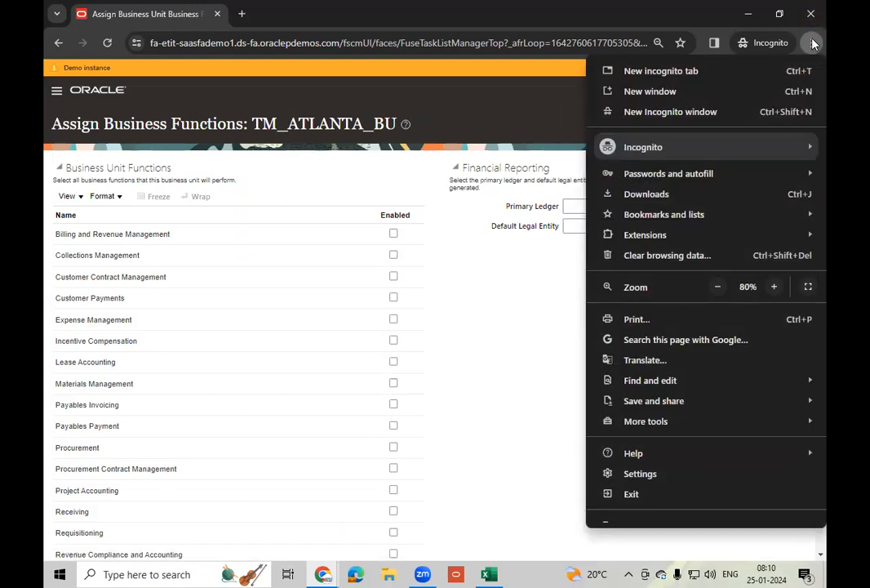
{"action": "left_click", "coordinate": [774, 285]}
{"action": "left_click", "coordinate": [774, 285]}
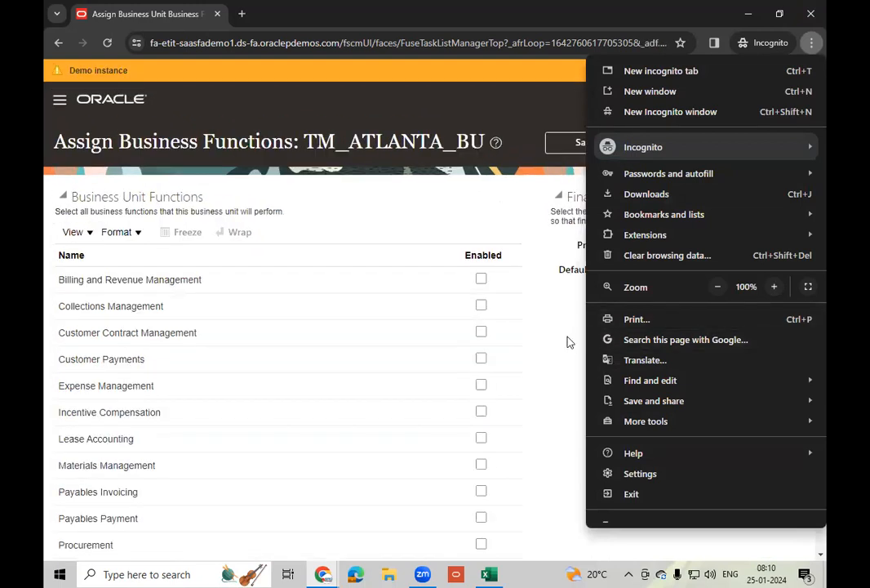
{"action": "left_click", "coordinate": [569, 342]}
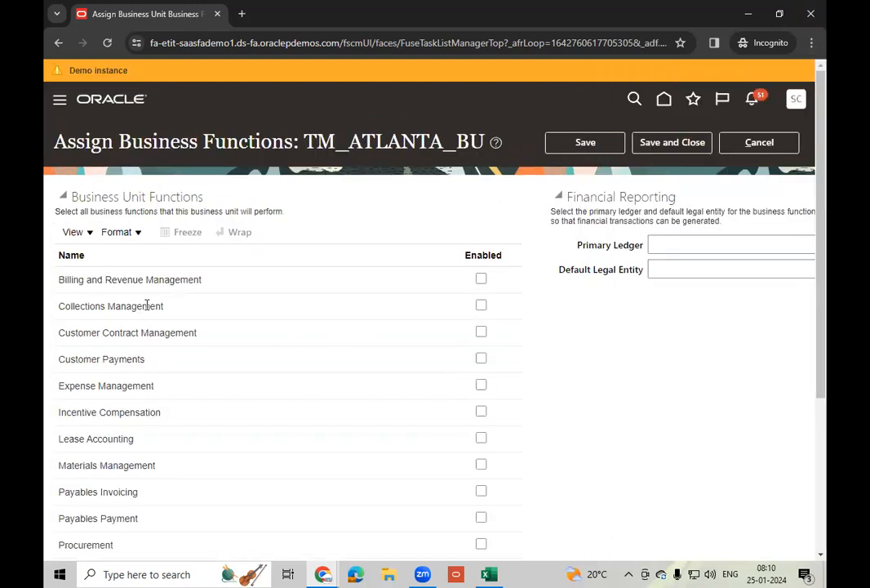
At the bottom of the function list, tick Enabled for Service Request Management
{"action": "scroll", "coordinate": [273, 371], "scroll_direction": "down", "scroll_amount": 3}
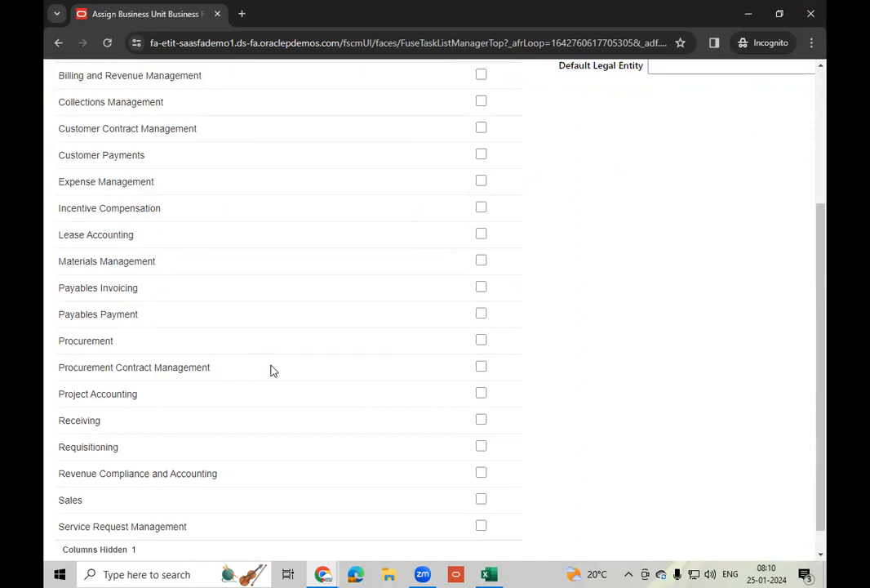
{"action": "scroll", "coordinate": [272, 370], "scroll_direction": "down", "scroll_amount": 1}
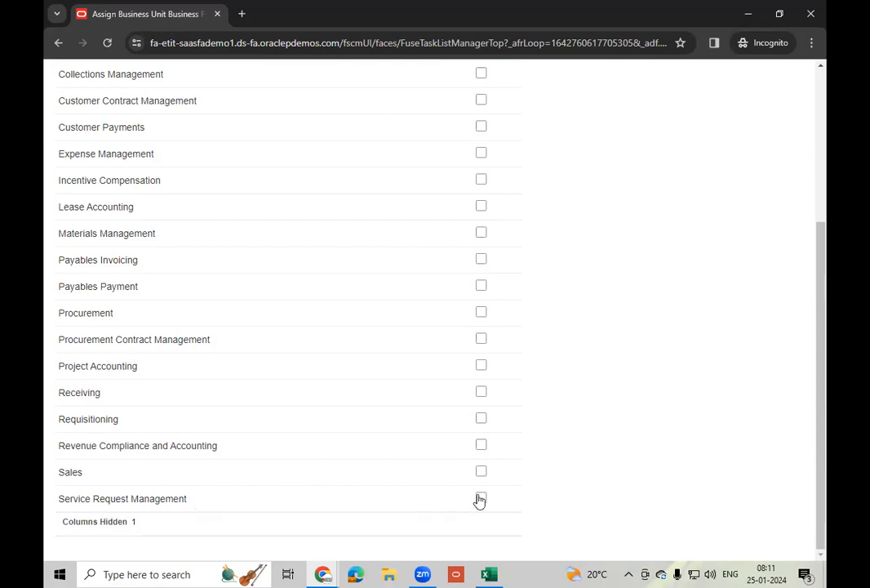
{"action": "left_click_drag", "start_coordinate": [59, 498], "coordinate": [207, 506]}
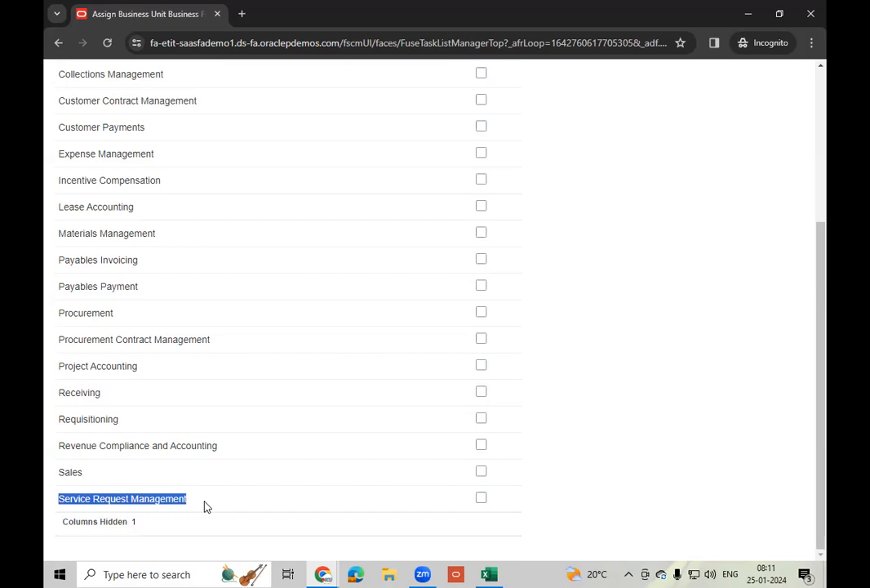
{"action": "left_click", "coordinate": [481, 498]}
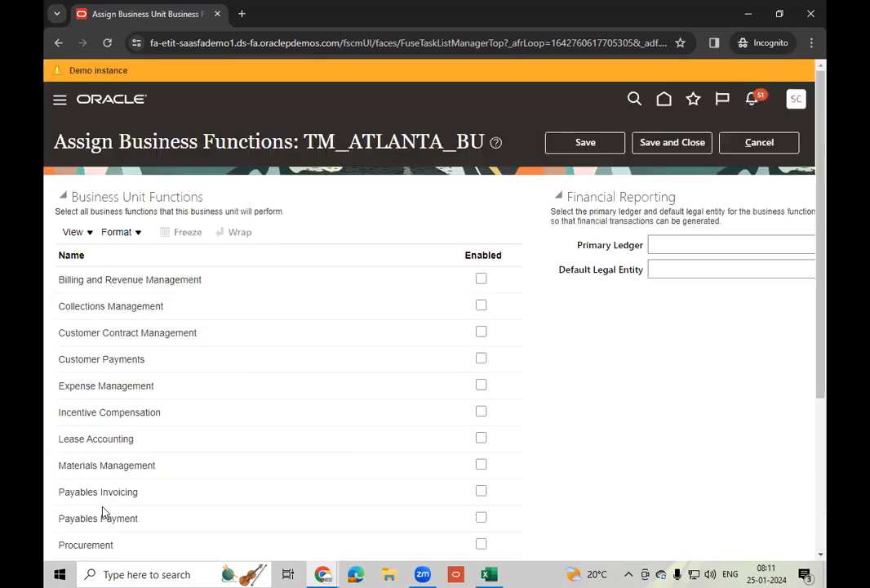
{"action": "scroll", "coordinate": [503, 489], "scroll_direction": "down", "scroll_amount": 3}
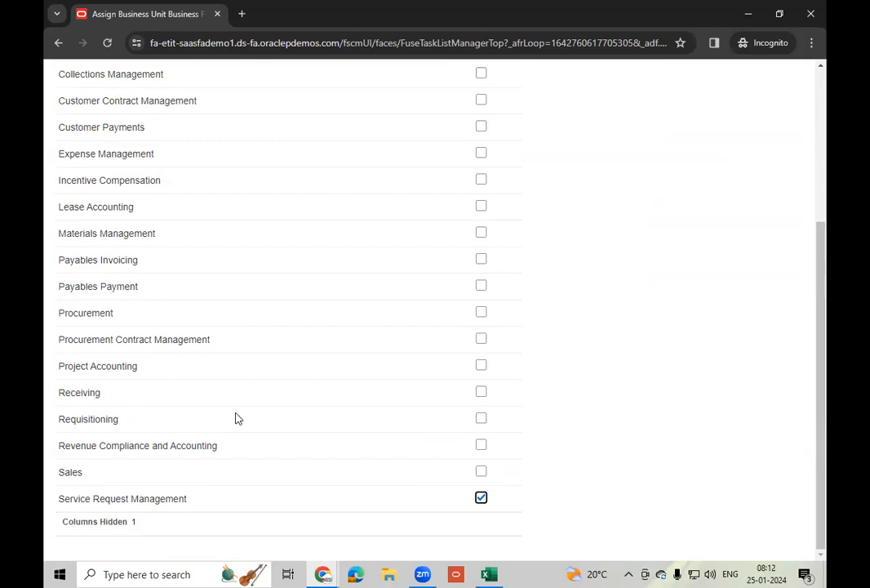
{"action": "scroll", "coordinate": [236, 418], "scroll_direction": "up", "scroll_amount": 5}
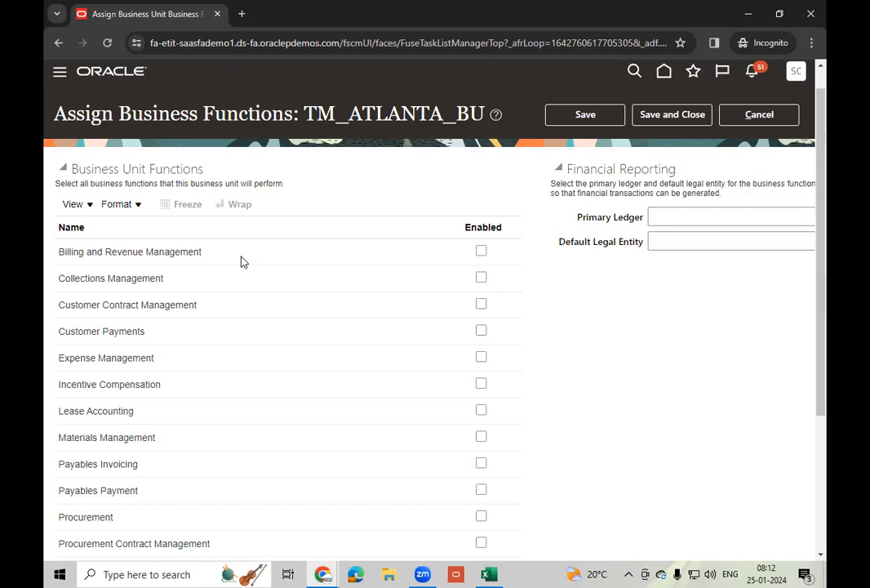
Tick Enabled for Billing and Revenue Management and Collections Management
{"action": "left_click", "coordinate": [481, 251]}
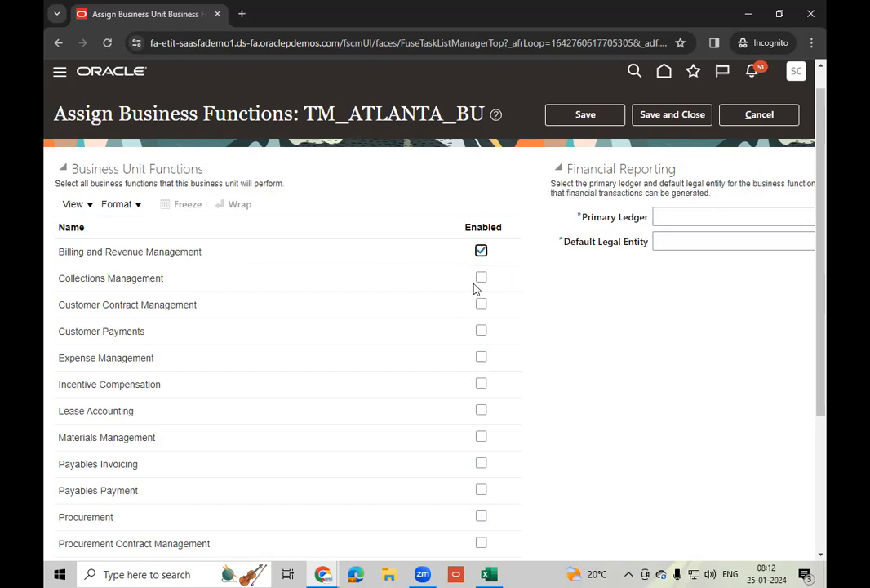
{"action": "left_click", "coordinate": [481, 277]}
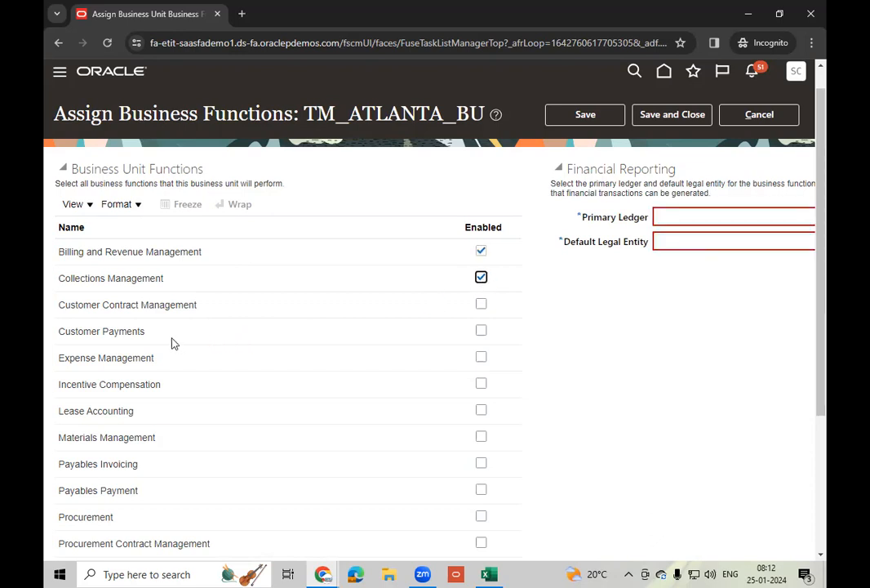
{"action": "left_click_drag", "start_coordinate": [61, 333], "coordinate": [216, 342]}
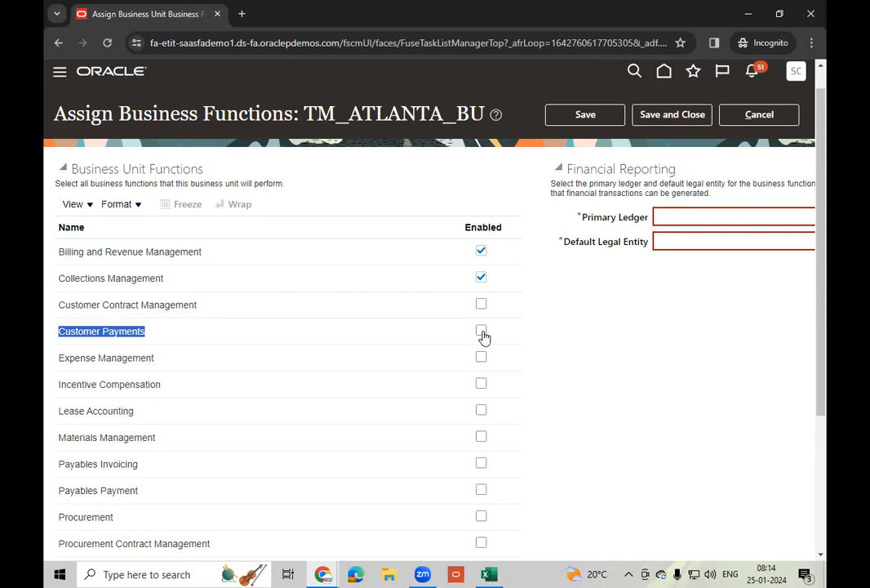
Enable Customer Payments, Materials Management, Payables Invoicing, Payables Payment, Procurement and Procurement Contract Management
{"action": "left_click", "coordinate": [481, 331]}
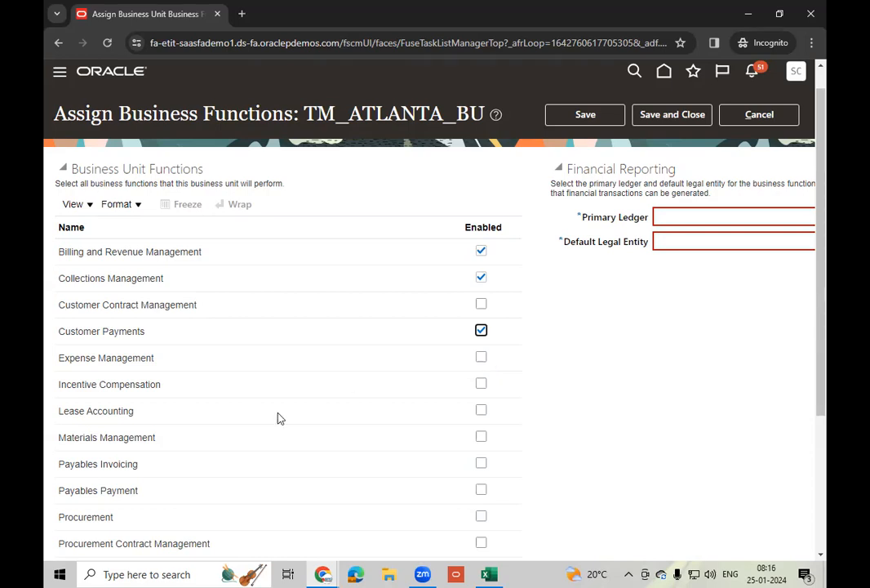
{"action": "left_click", "coordinate": [482, 438]}
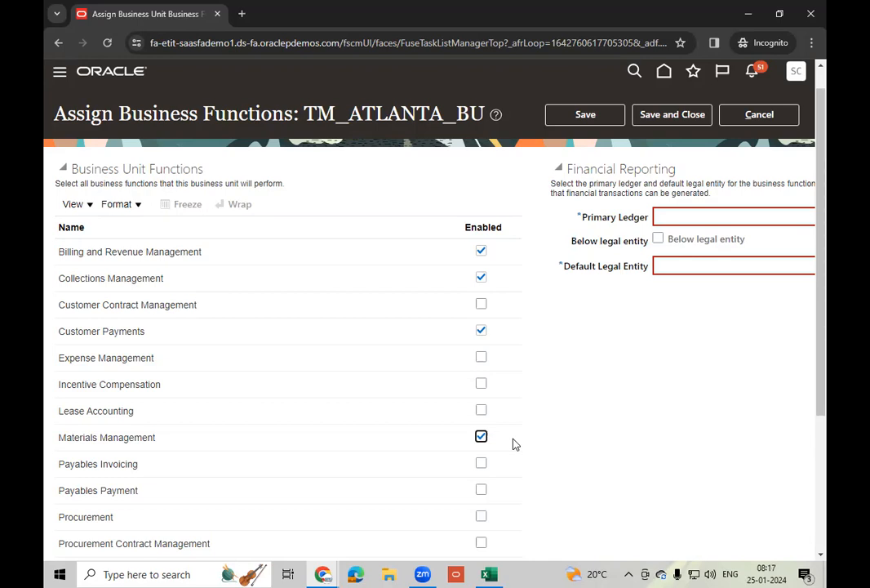
{"action": "left_click", "coordinate": [481, 463]}
{"action": "left_click", "coordinate": [481, 490]}
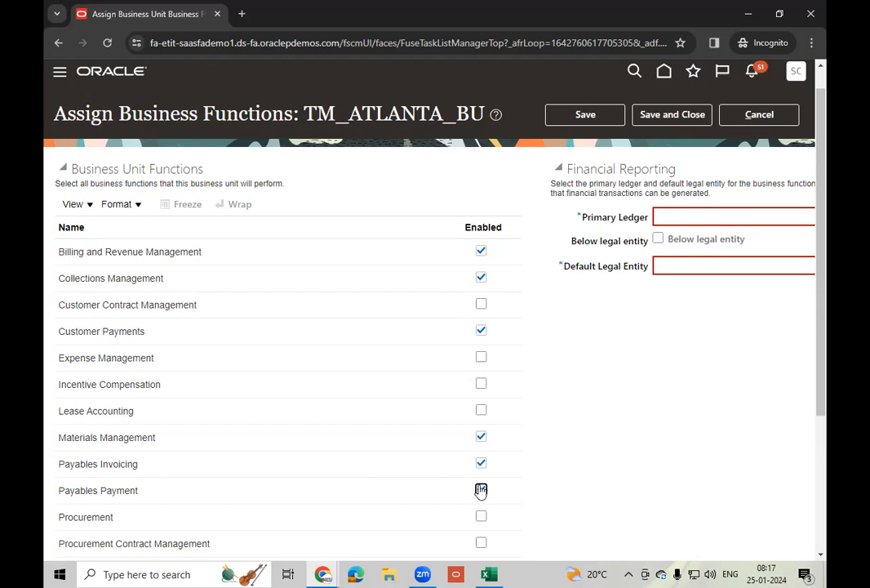
{"action": "left_click", "coordinate": [481, 490]}
{"action": "left_click_drag", "start_coordinate": [821, 398], "coordinate": [821, 472]}
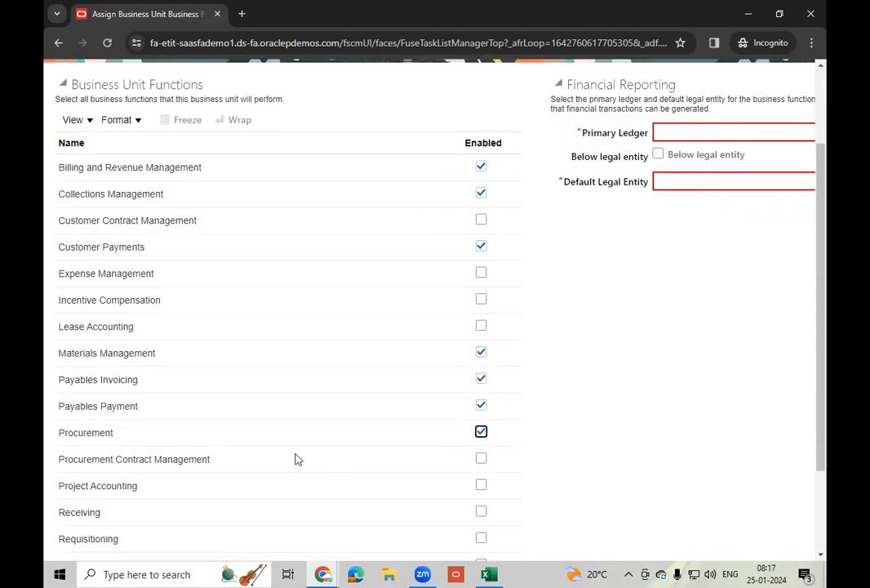
{"action": "left_click", "coordinate": [481, 459]}
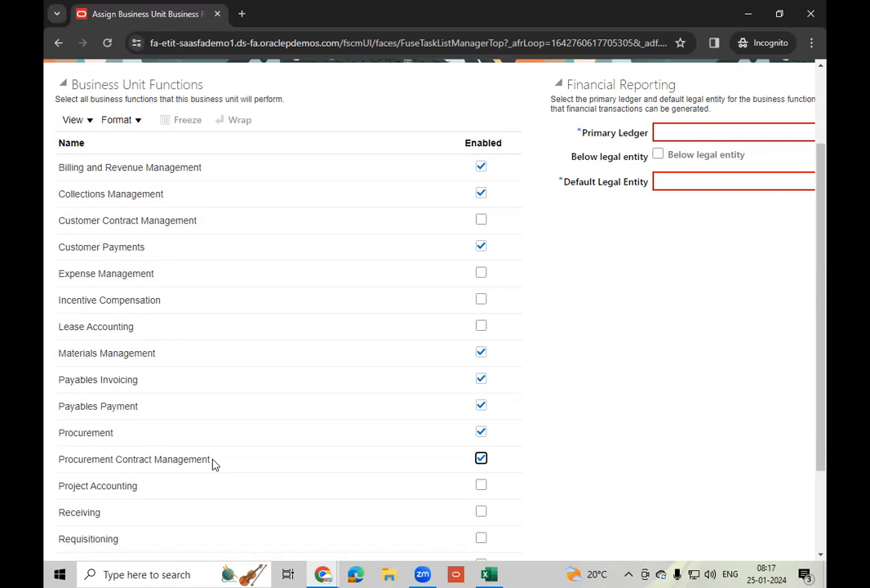
{"action": "scroll", "coordinate": [213, 464], "scroll_direction": "up", "scroll_amount": 2}
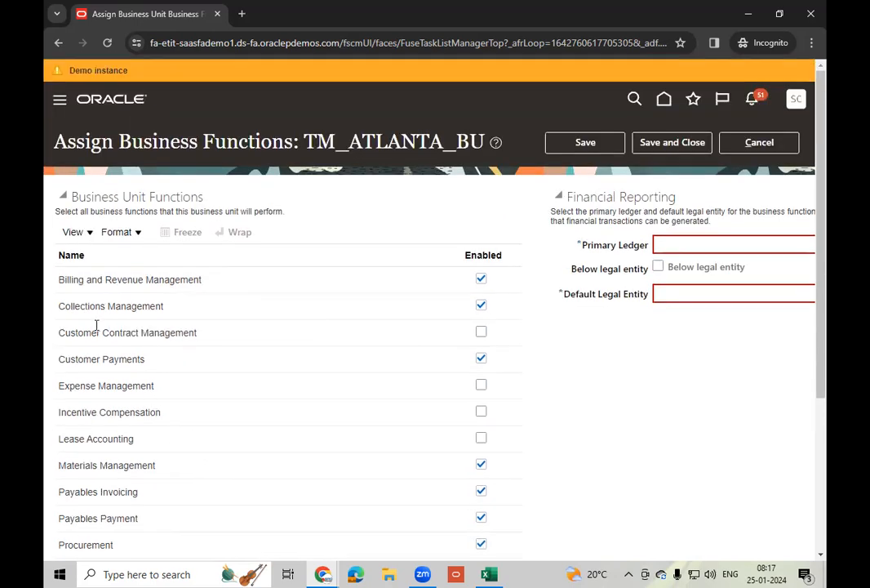
Tick Enabled for Customer Contract Management and Project Accounting
{"action": "left_click", "coordinate": [481, 332]}
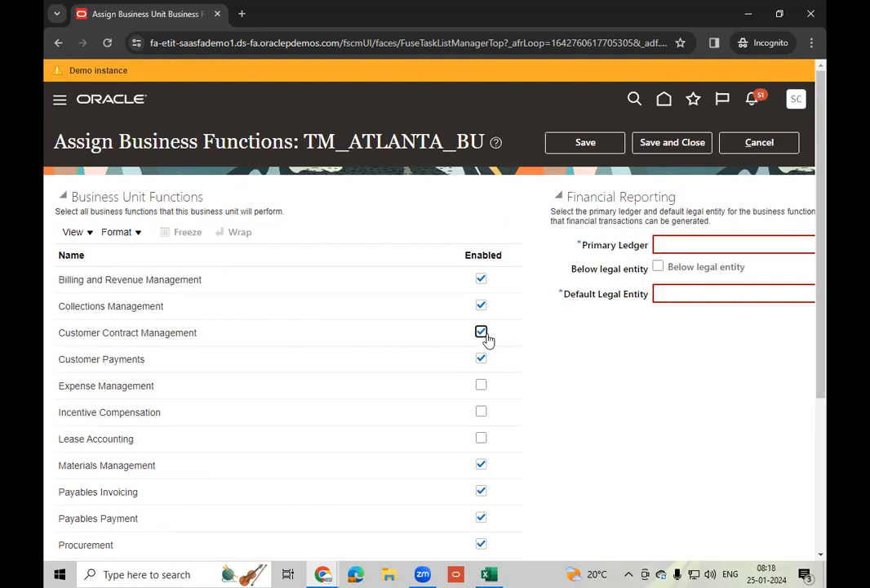
{"action": "scroll", "coordinate": [561, 418], "scroll_direction": "down", "scroll_amount": 2}
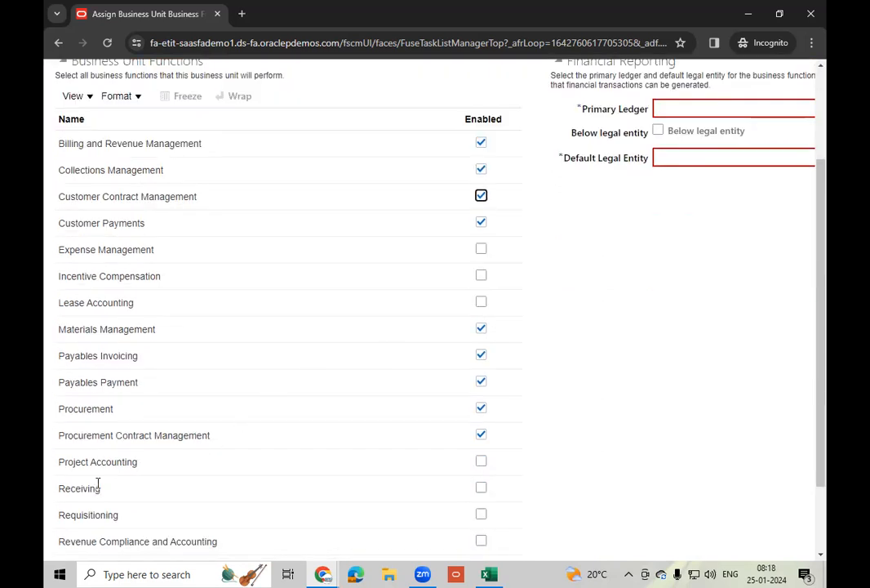
{"action": "left_click", "coordinate": [481, 462]}
Enable Receiving, Requisitioning, Revenue Compliance and Accounting, and Sales
{"action": "left_click", "coordinate": [483, 489]}
{"action": "double_click", "coordinate": [79, 489]}
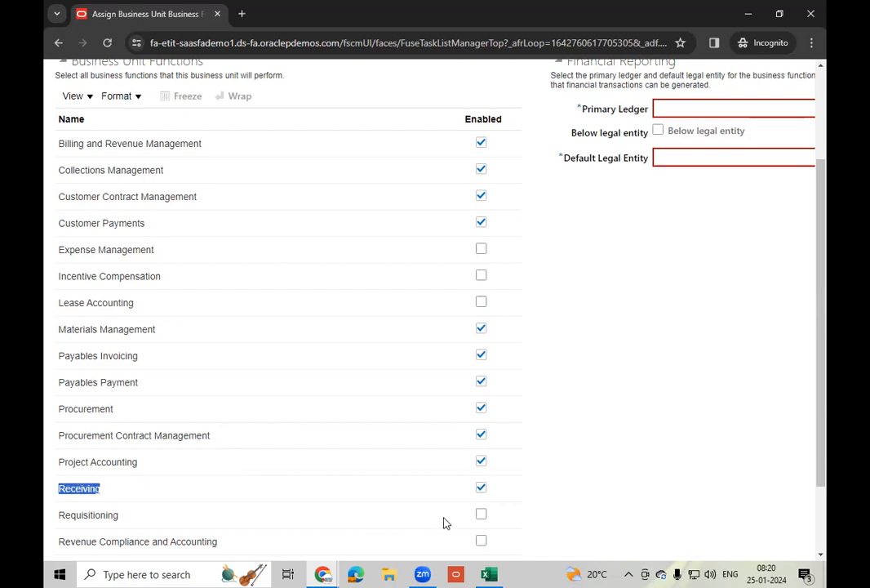
{"action": "left_click", "coordinate": [481, 517]}
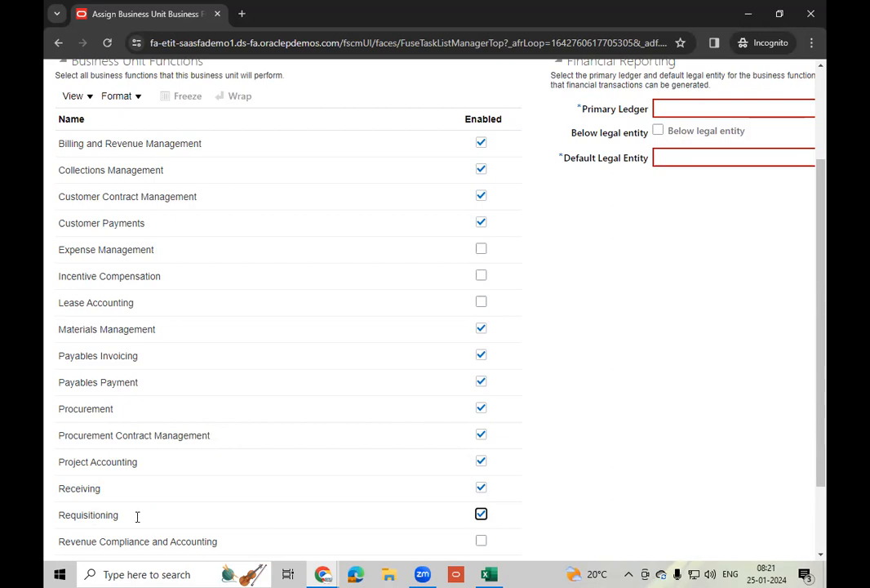
{"action": "left_click", "coordinate": [482, 541]}
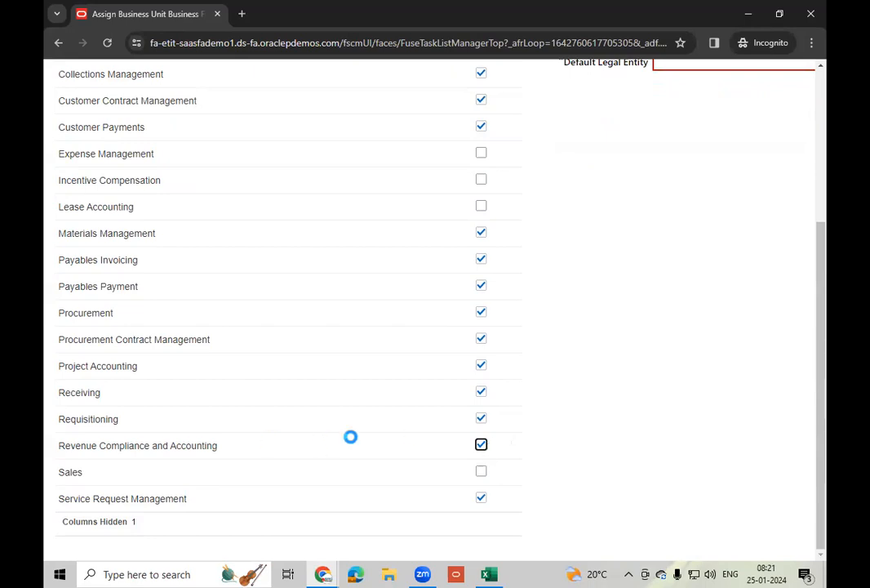
{"action": "left_click", "coordinate": [481, 472]}
Enable Expense Management, Incentive Compensation and Lease Accounting, then return to the top of the list
{"action": "scroll", "coordinate": [573, 481], "scroll_direction": "up", "scroll_amount": 2}
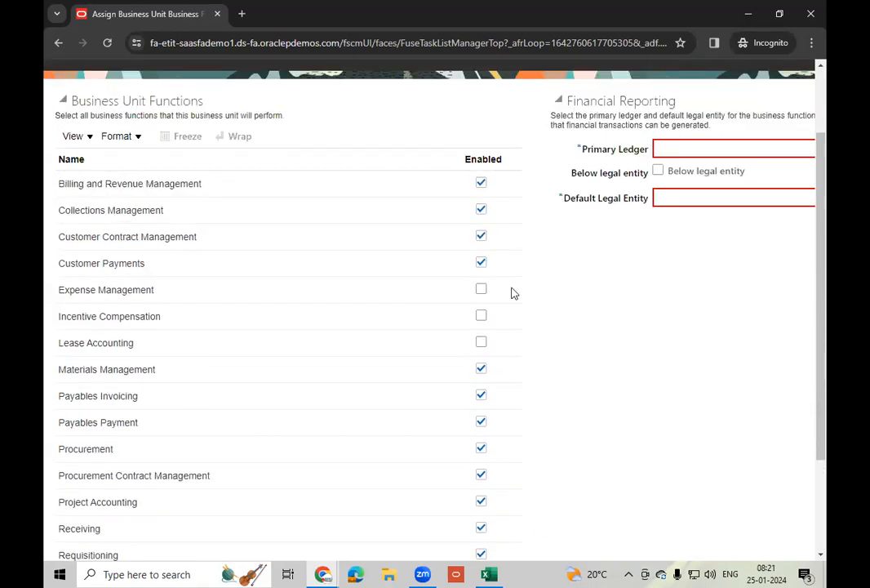
{"action": "left_click", "coordinate": [479, 291]}
{"action": "left_click", "coordinate": [480, 315]}
{"action": "left_click", "coordinate": [481, 342]}
{"action": "scroll", "coordinate": [617, 349], "scroll_direction": "up", "scroll_amount": 2}
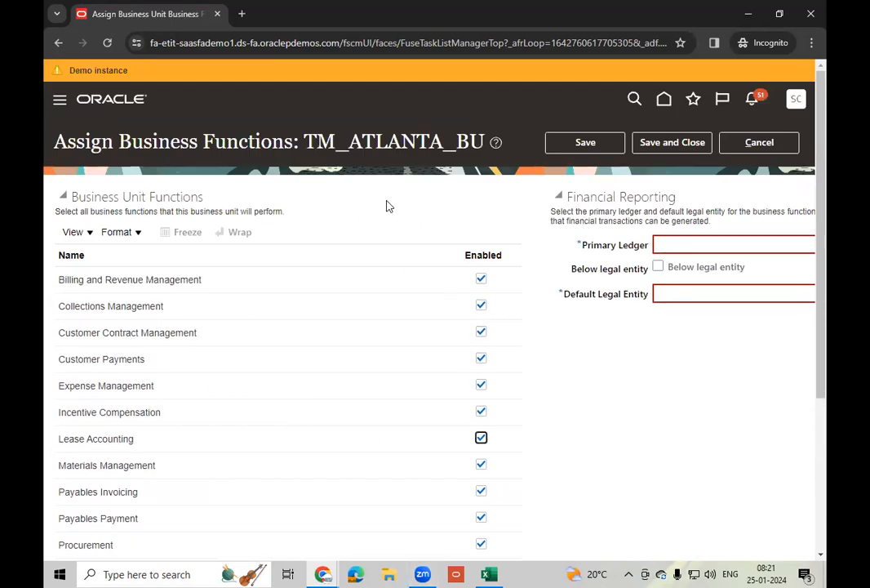
{"action": "left_click_drag", "start_coordinate": [304, 138], "coordinate": [438, 138]}
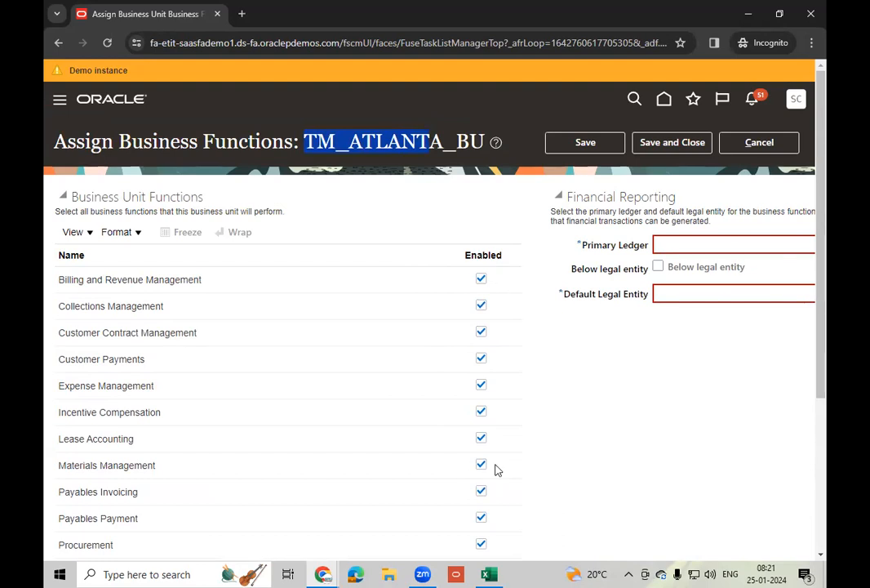
{"action": "left_click", "coordinate": [672, 293]}
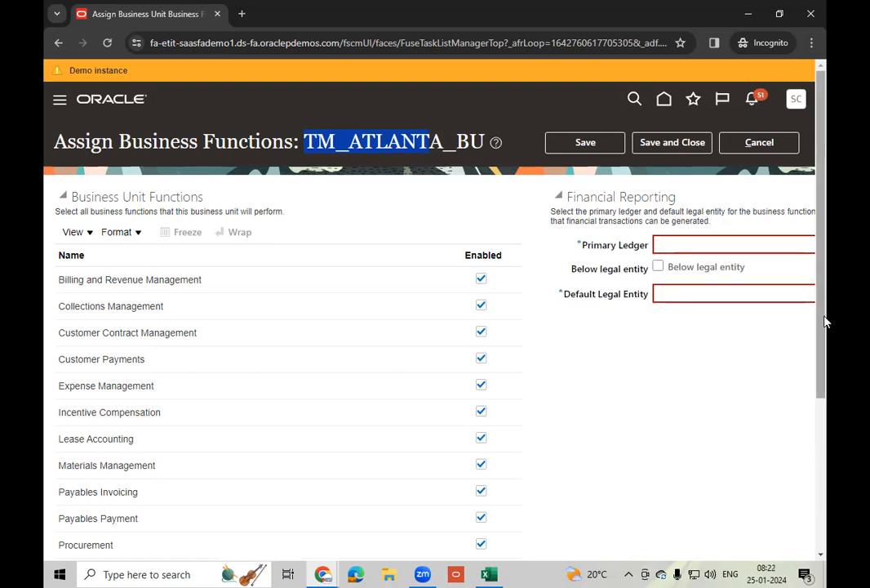
{"action": "mouse_move", "coordinate": [821, 326]}
{"action": "left_mouse_down"}
{"action": "mouse_move", "coordinate": [823, 514]}
{"action": "mouse_move", "coordinate": [823, 322]}
{"action": "left_mouse_up"}
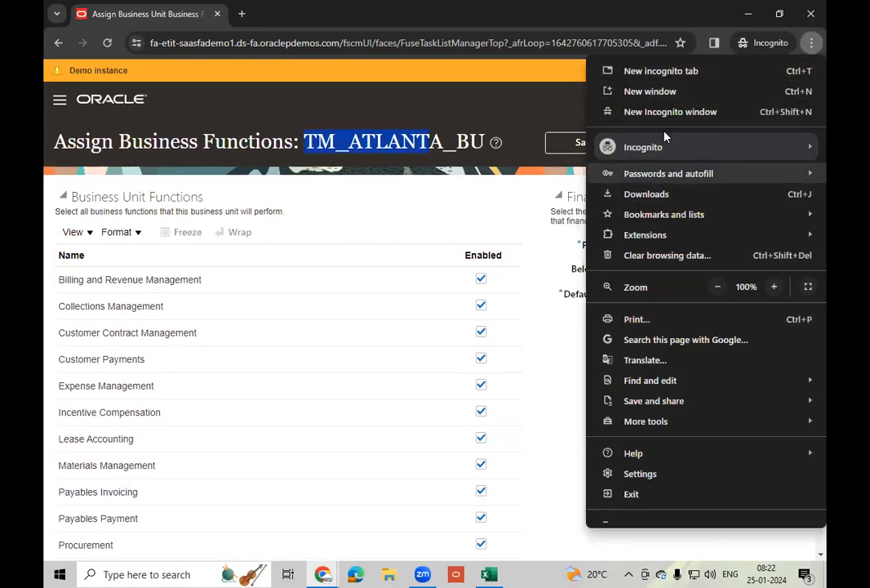
Open a new Incognito window and browse the saved bookmarks, including the Oracle Notifications setup bookmark
{"action": "left_click", "coordinate": [668, 111]}
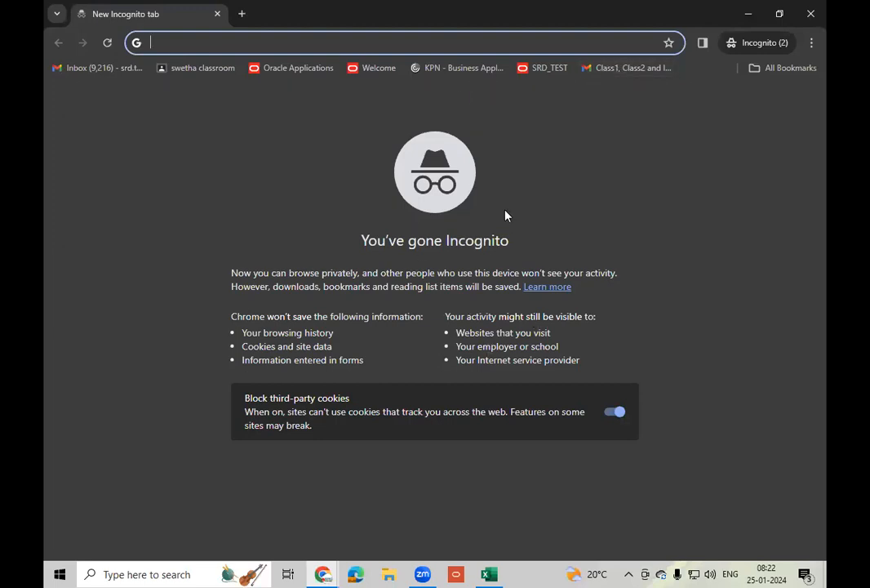
{"action": "left_click", "coordinate": [107, 43]}
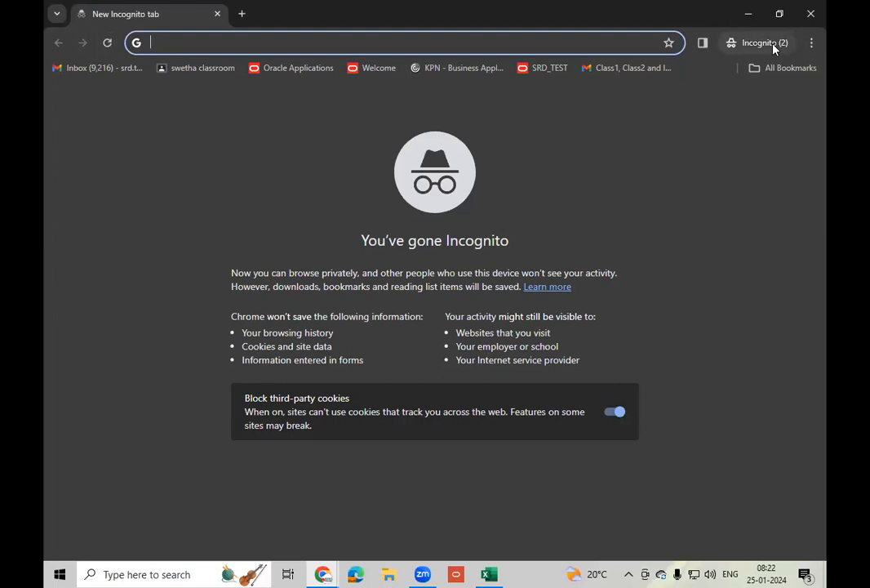
{"action": "left_click", "coordinate": [773, 48]}
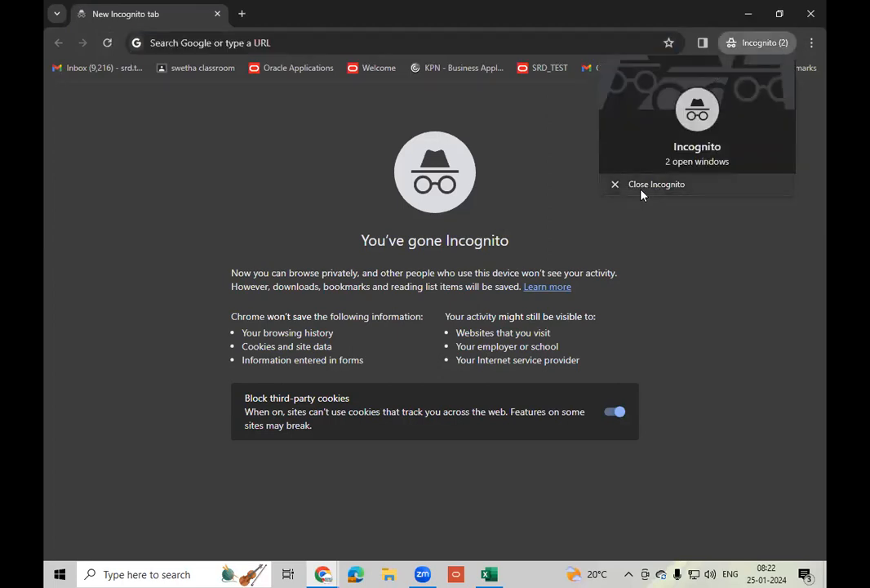
{"action": "left_click", "coordinate": [810, 70]}
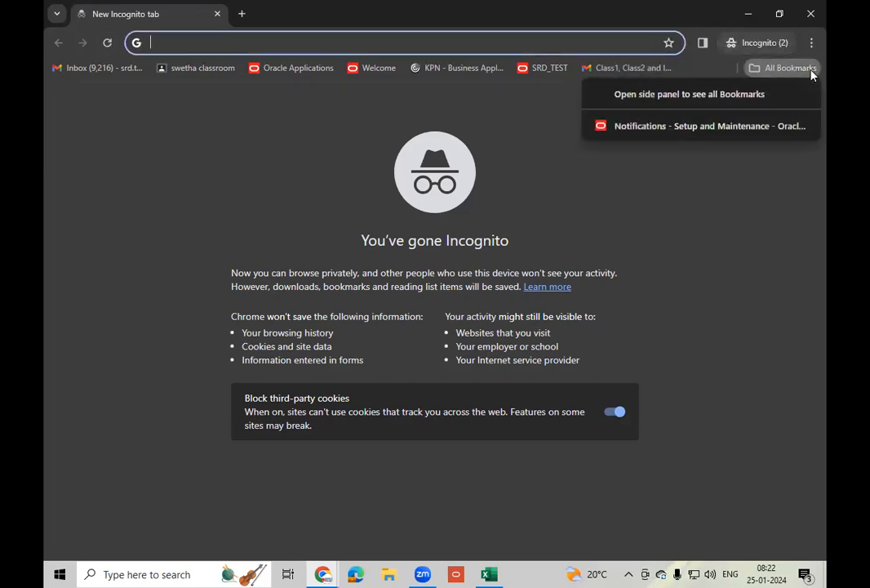
{"action": "left_click", "coordinate": [685, 129]}
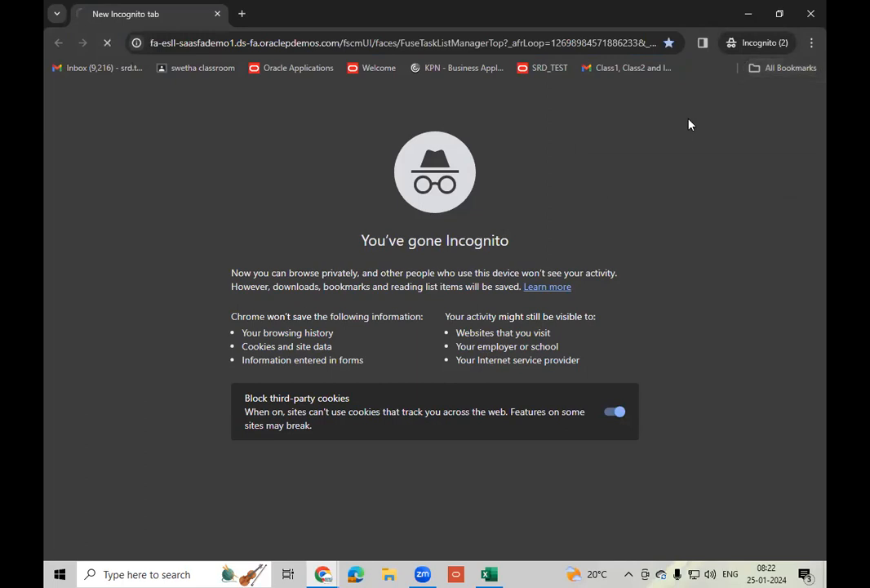
{"action": "left_click", "coordinate": [779, 70]}
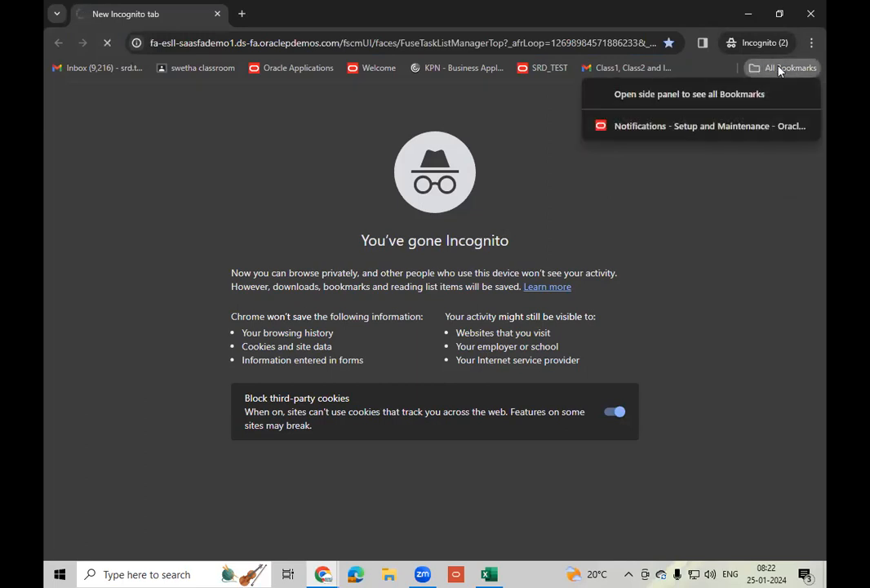
{"action": "left_click", "coordinate": [695, 98]}
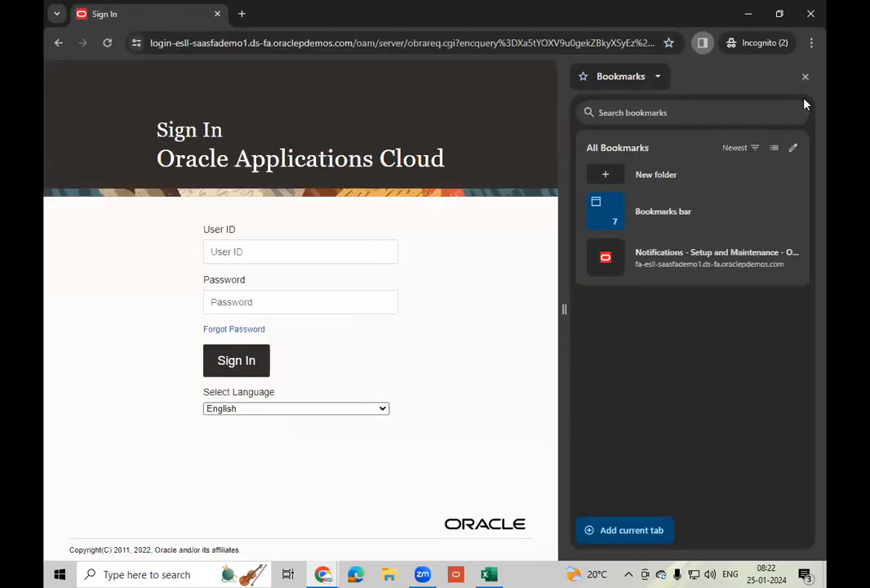
{"action": "left_click", "coordinate": [805, 77]}
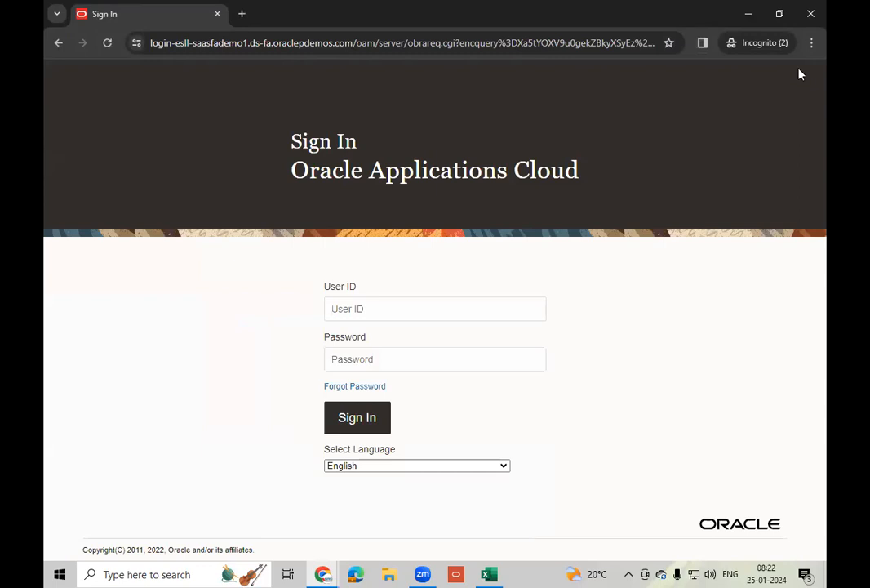
Enter 'etit' in the address bar and load the login-etit-saasfademo1 Oracle Welcome page
{"action": "left_click", "coordinate": [302, 42]}
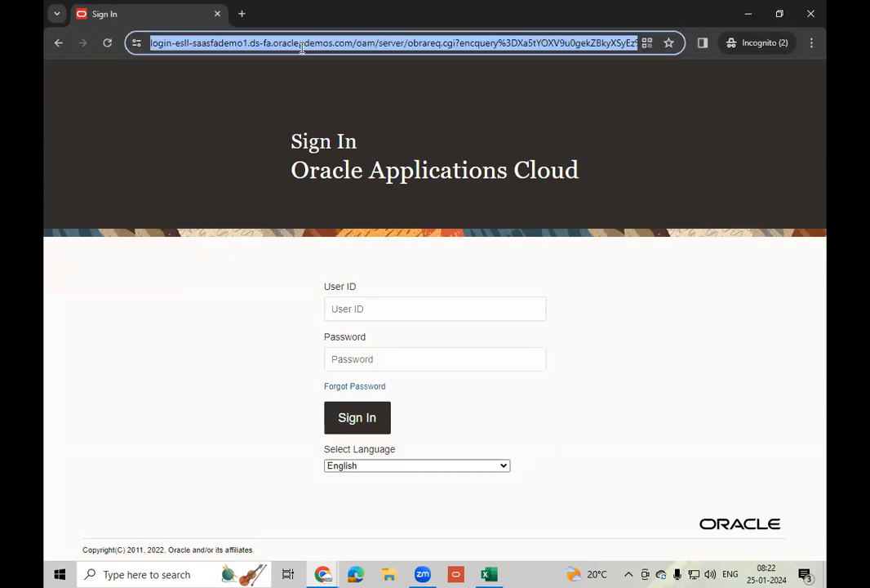
{"action": "type", "text": "etit"}
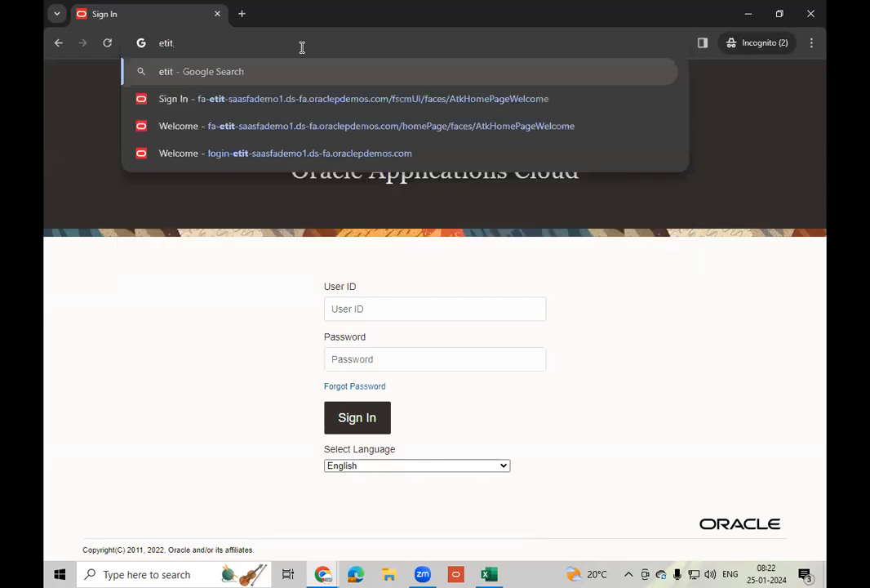
{"action": "left_click", "coordinate": [327, 155]}
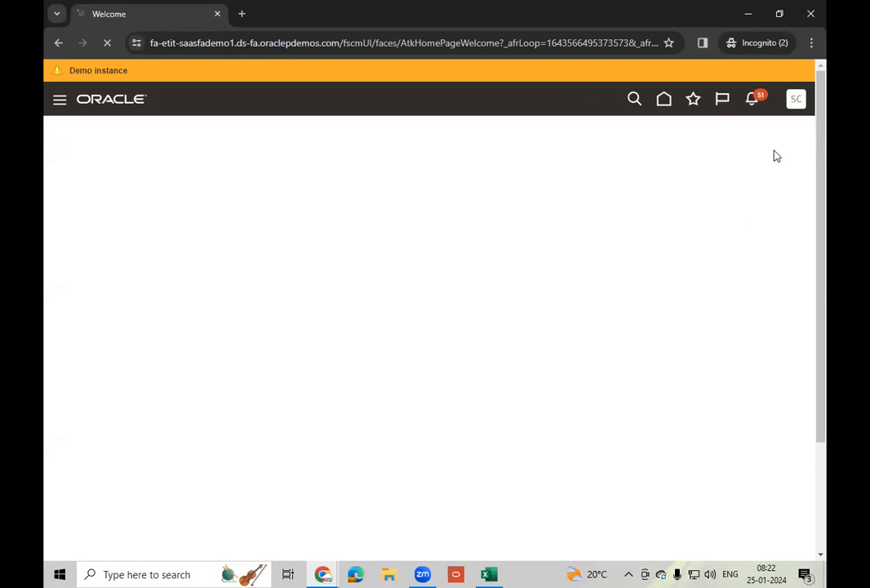
Via Setup and Maintenance > Organization Structures, open Assign Business Unit Business Function for TM_ATLANTA_BU
{"action": "left_click", "coordinate": [796, 108]}
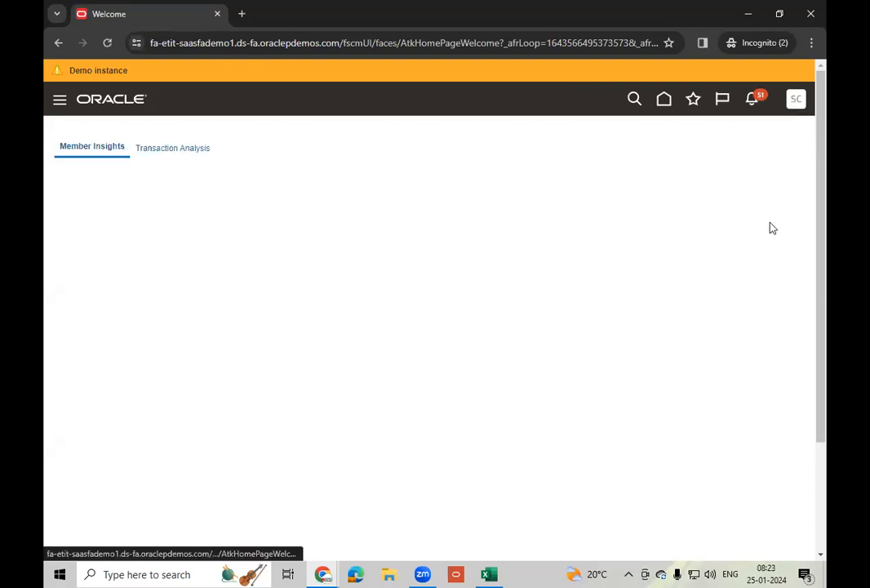
{"action": "left_click", "coordinate": [560, 305]}
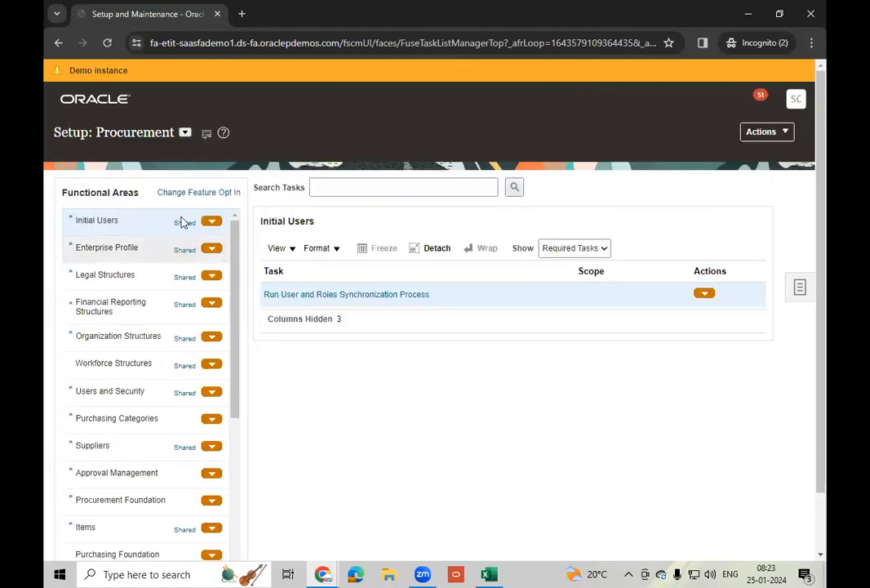
{"action": "left_click", "coordinate": [136, 328]}
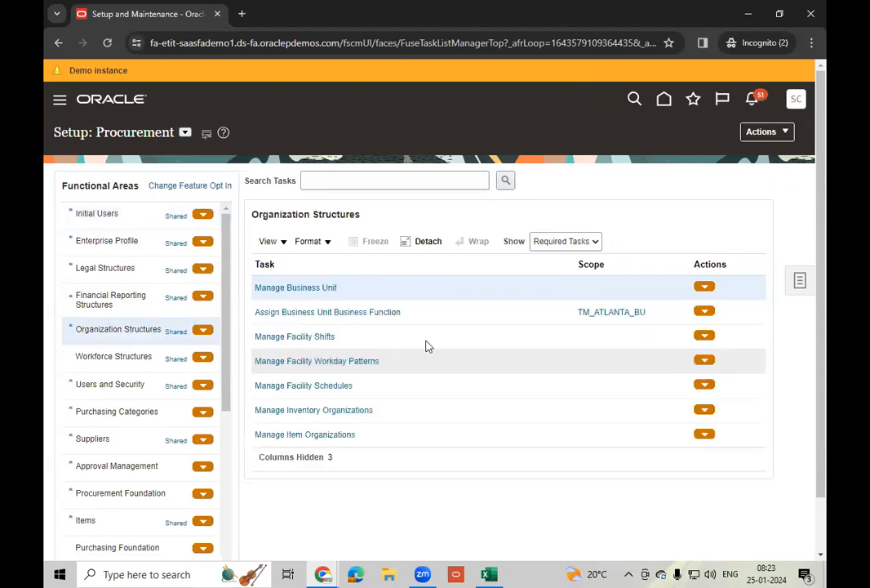
{"action": "mouse_move", "coordinate": [630, 316]}
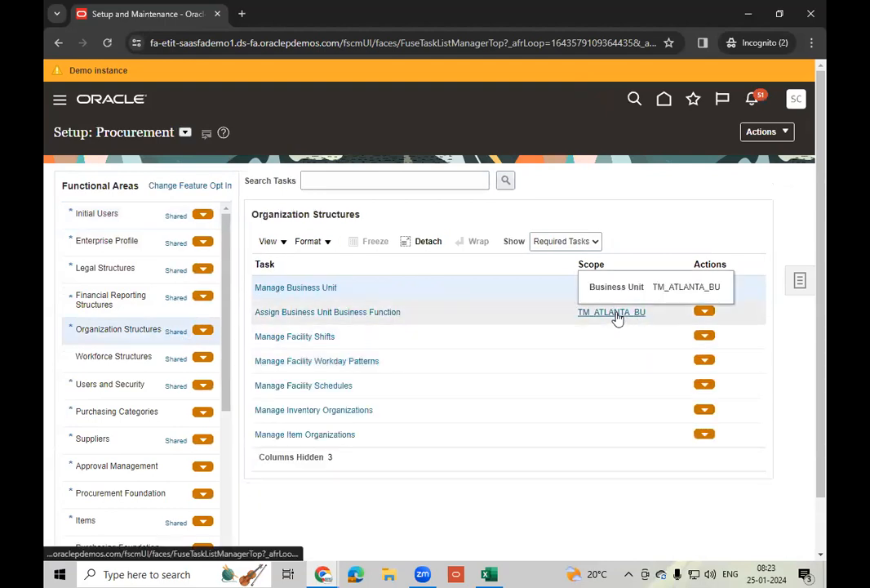
{"action": "left_click", "coordinate": [342, 315]}
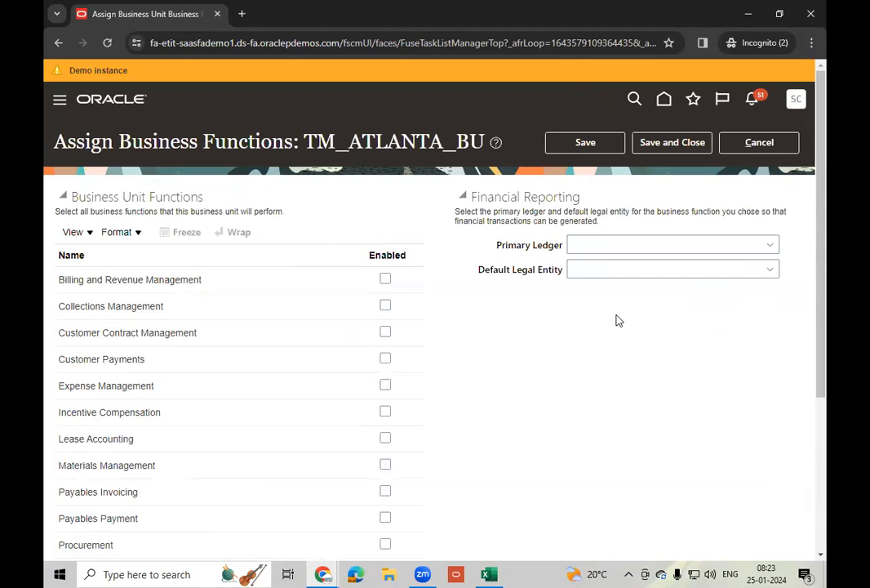
Enable Billing and Revenue Management through Payables Invoicing for TM_ATLANTA_BU
{"action": "left_click", "coordinate": [384, 279]}
{"action": "left_click", "coordinate": [385, 305]}
{"action": "left_click", "coordinate": [384, 333]}
{"action": "left_click", "coordinate": [385, 359]}
{"action": "left_click", "coordinate": [384, 385]}
{"action": "left_click", "coordinate": [385, 411]}
{"action": "left_click", "coordinate": [384, 438]}
{"action": "left_click", "coordinate": [384, 465]}
{"action": "left_click", "coordinate": [385, 491]}
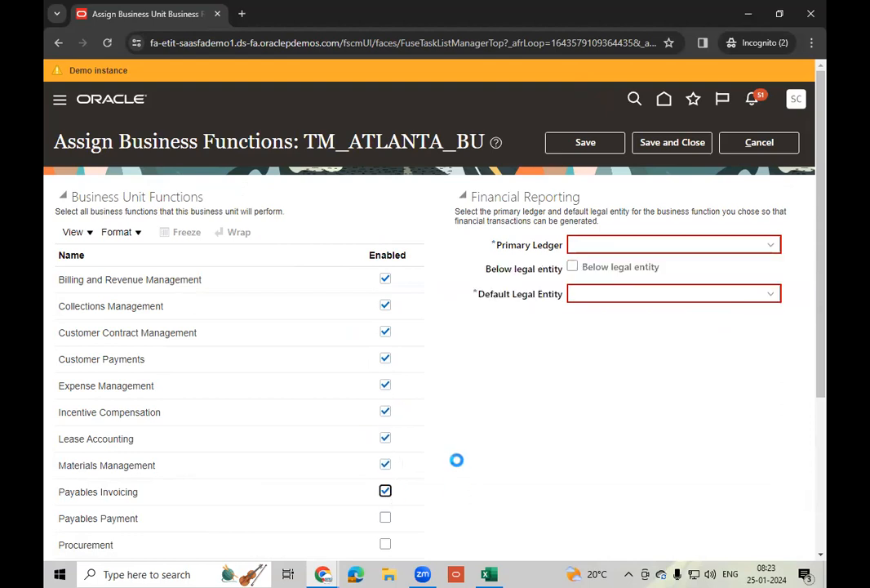
{"action": "scroll", "coordinate": [453, 462], "scroll_direction": "down", "scroll_amount": 2}
Enable Payables Payment through Service Request Management, then expand the Primary Ledger list
{"action": "left_click", "coordinate": [384, 383]}
{"action": "left_click", "coordinate": [384, 409]}
{"action": "left_click", "coordinate": [385, 435]}
{"action": "left_click", "coordinate": [385, 461]}
{"action": "left_click", "coordinate": [384, 488]}
{"action": "left_click", "coordinate": [386, 515]}
{"action": "scroll", "coordinate": [449, 481], "scroll_direction": "down", "scroll_amount": 2}
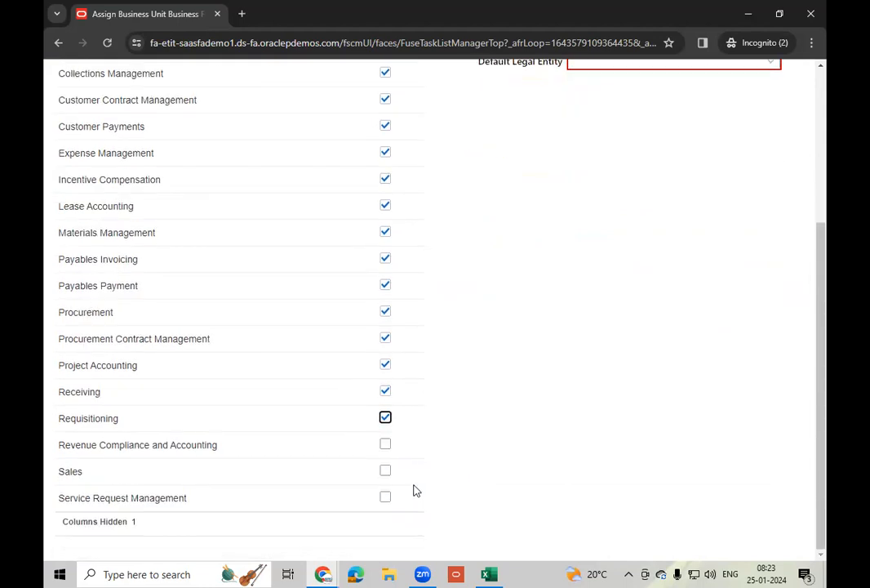
{"action": "left_click", "coordinate": [385, 444]}
{"action": "left_click", "coordinate": [385, 471]}
{"action": "left_click", "coordinate": [385, 497]}
{"action": "scroll", "coordinate": [581, 399], "scroll_direction": "up", "scroll_amount": 5}
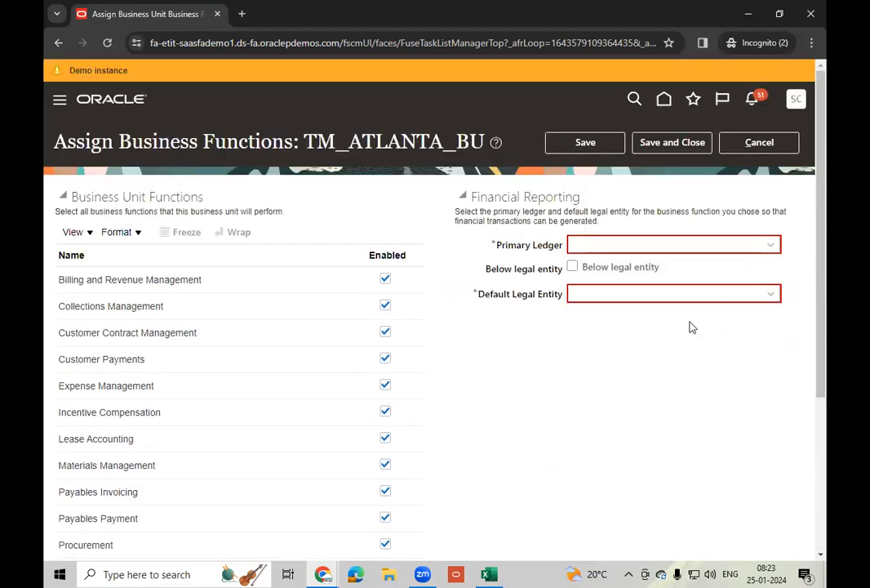
{"action": "left_click", "coordinate": [767, 247]}
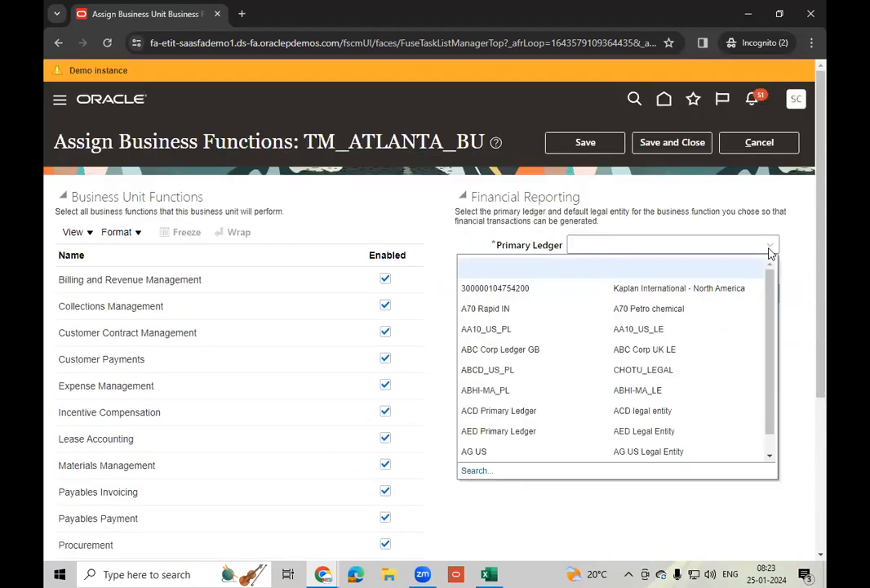
Search ledgers for 'Us' and choose US Primary Ledger with legal entity TCS US INC
{"action": "left_click", "coordinate": [473, 471]}
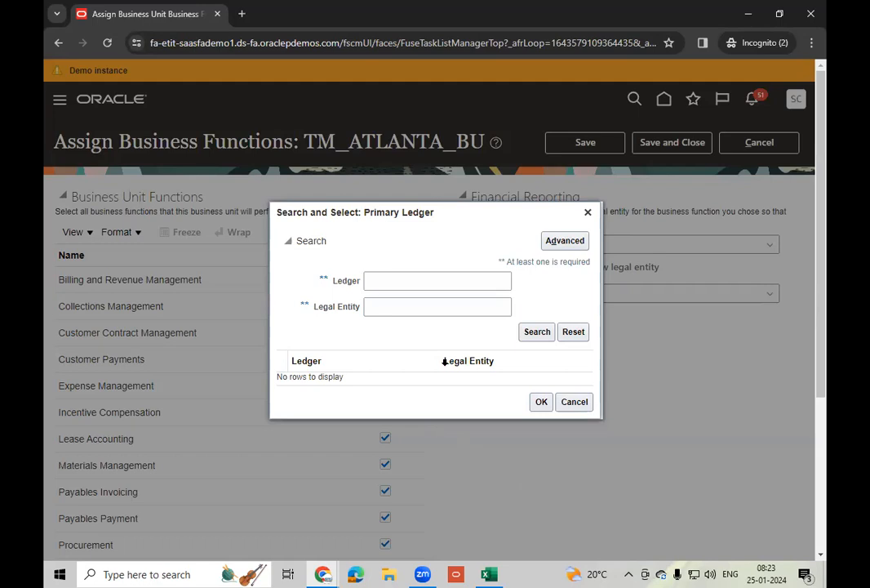
{"action": "left_click", "coordinate": [405, 279]}
{"action": "type", "text": "TM"}
{"action": "key", "text": "BackSpace"}
{"action": "key", "text": "BackSpace"}
{"action": "type", "text": "Us"}
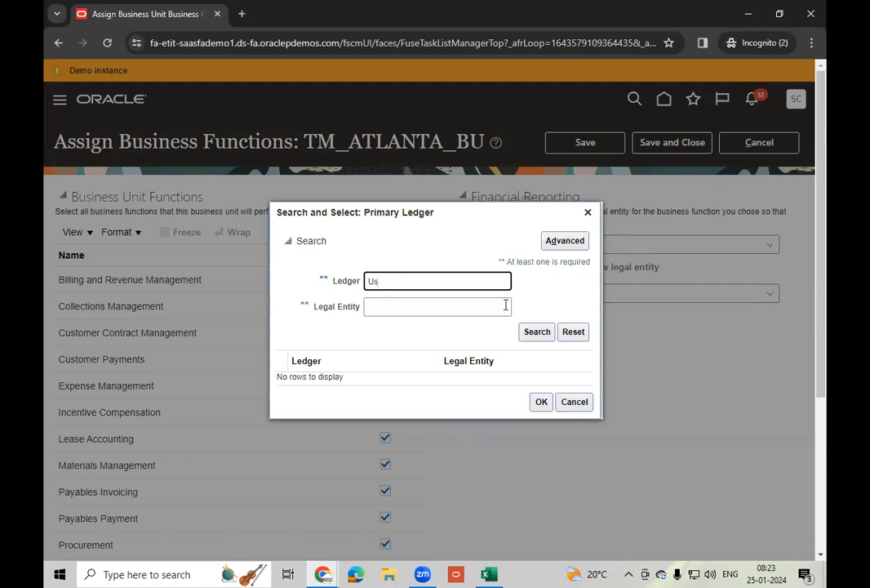
{"action": "left_click", "coordinate": [540, 331]}
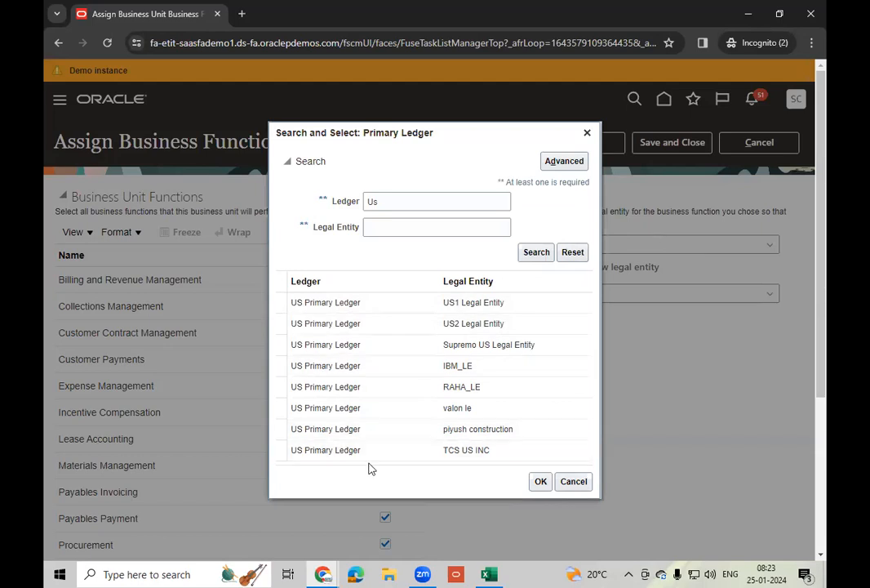
{"action": "left_click", "coordinate": [418, 457]}
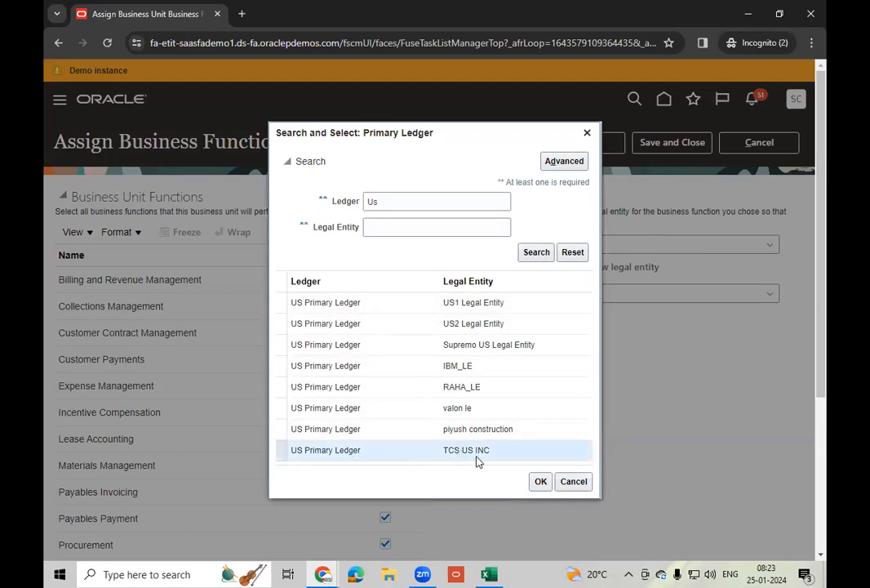
{"action": "left_click", "coordinate": [540, 481]}
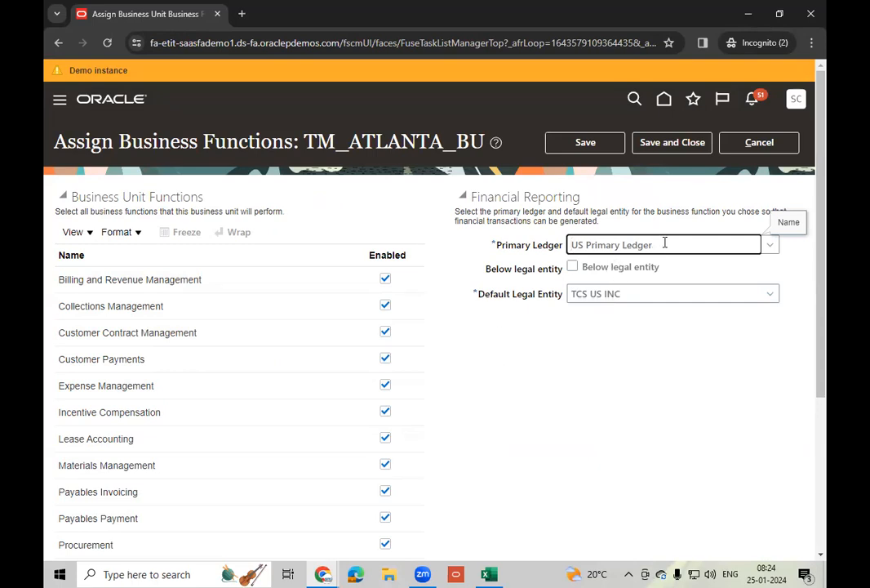
Save the business function assignment, then Save and Close
{"action": "left_click_drag", "start_coordinate": [657, 244], "coordinate": [558, 243]}
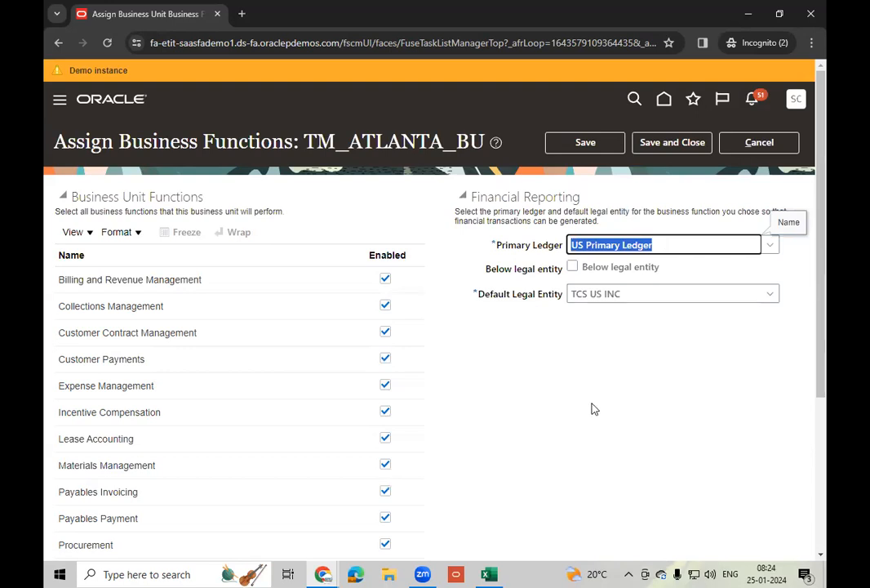
{"action": "left_click", "coordinate": [604, 147]}
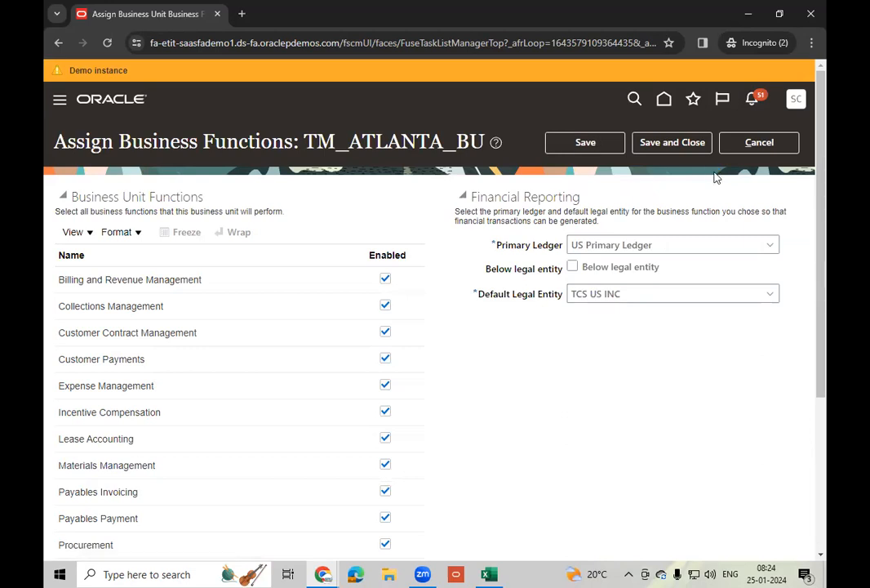
{"action": "left_click", "coordinate": [669, 147]}
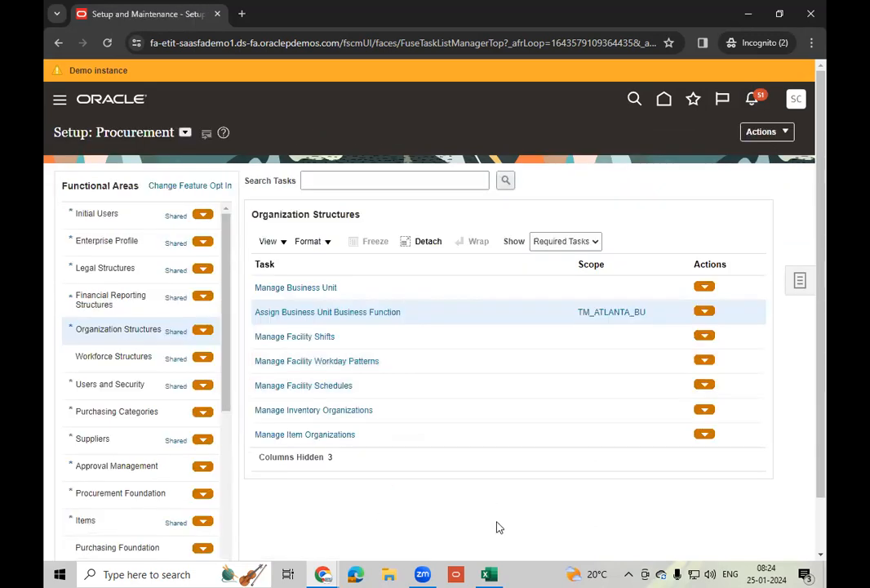
{"action": "left_click", "coordinate": [488, 574]}
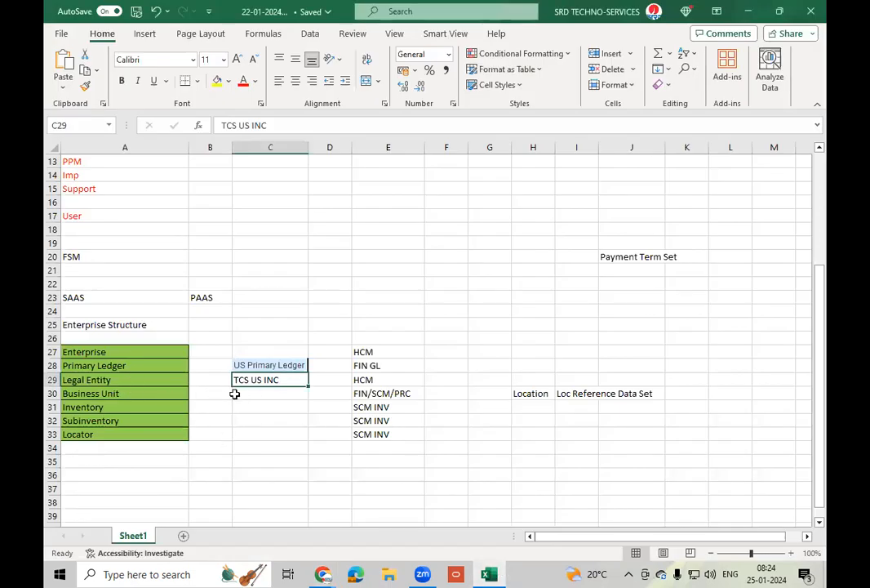
Color the Enterprise, Primary Ledger, Legal Entity and Business Unit labels (A27:A30) orange
{"action": "left_click_drag", "start_coordinate": [115, 352], "coordinate": [117, 400]}
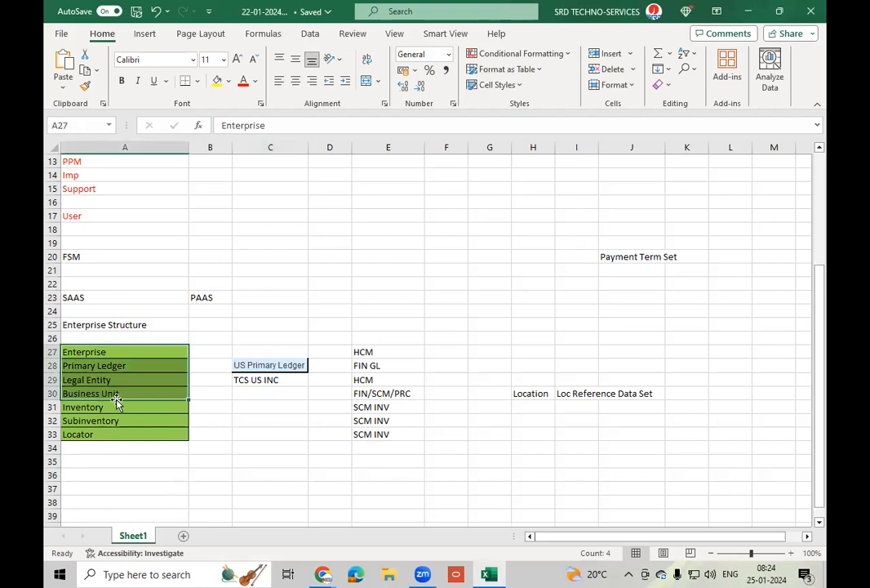
{"action": "left_click", "coordinate": [255, 80]}
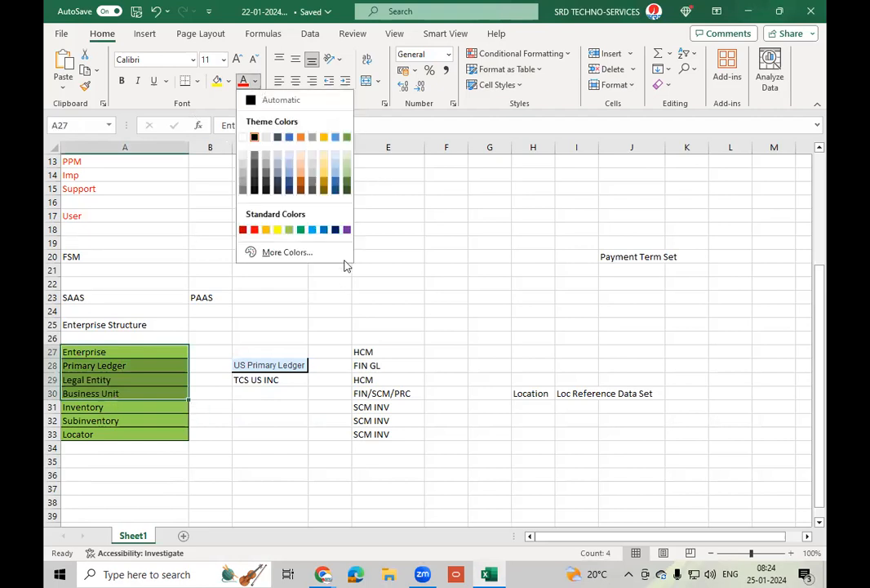
{"action": "left_click", "coordinate": [265, 229]}
{"action": "left_click", "coordinate": [249, 447]}
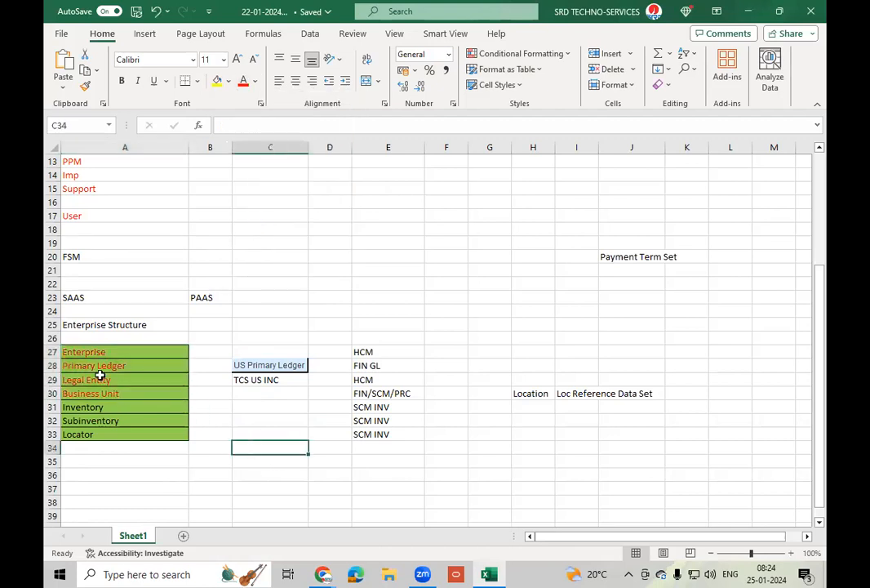
{"action": "left_click_drag", "start_coordinate": [113, 408], "coordinate": [118, 440]}
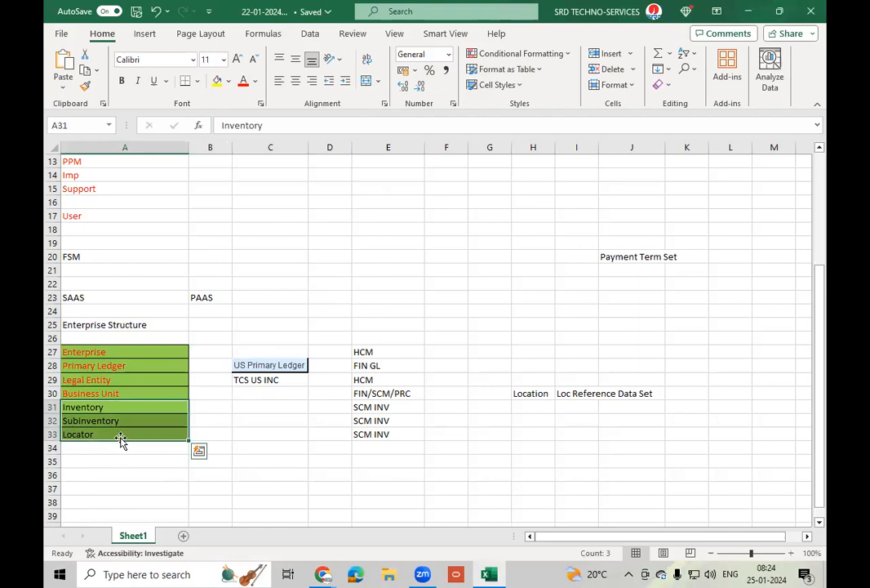
{"action": "left_click", "coordinate": [126, 409]}
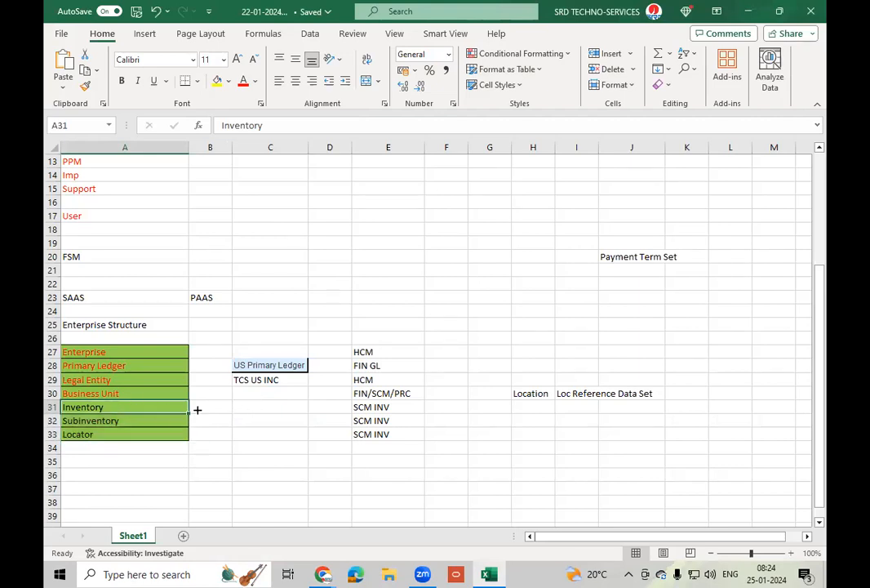